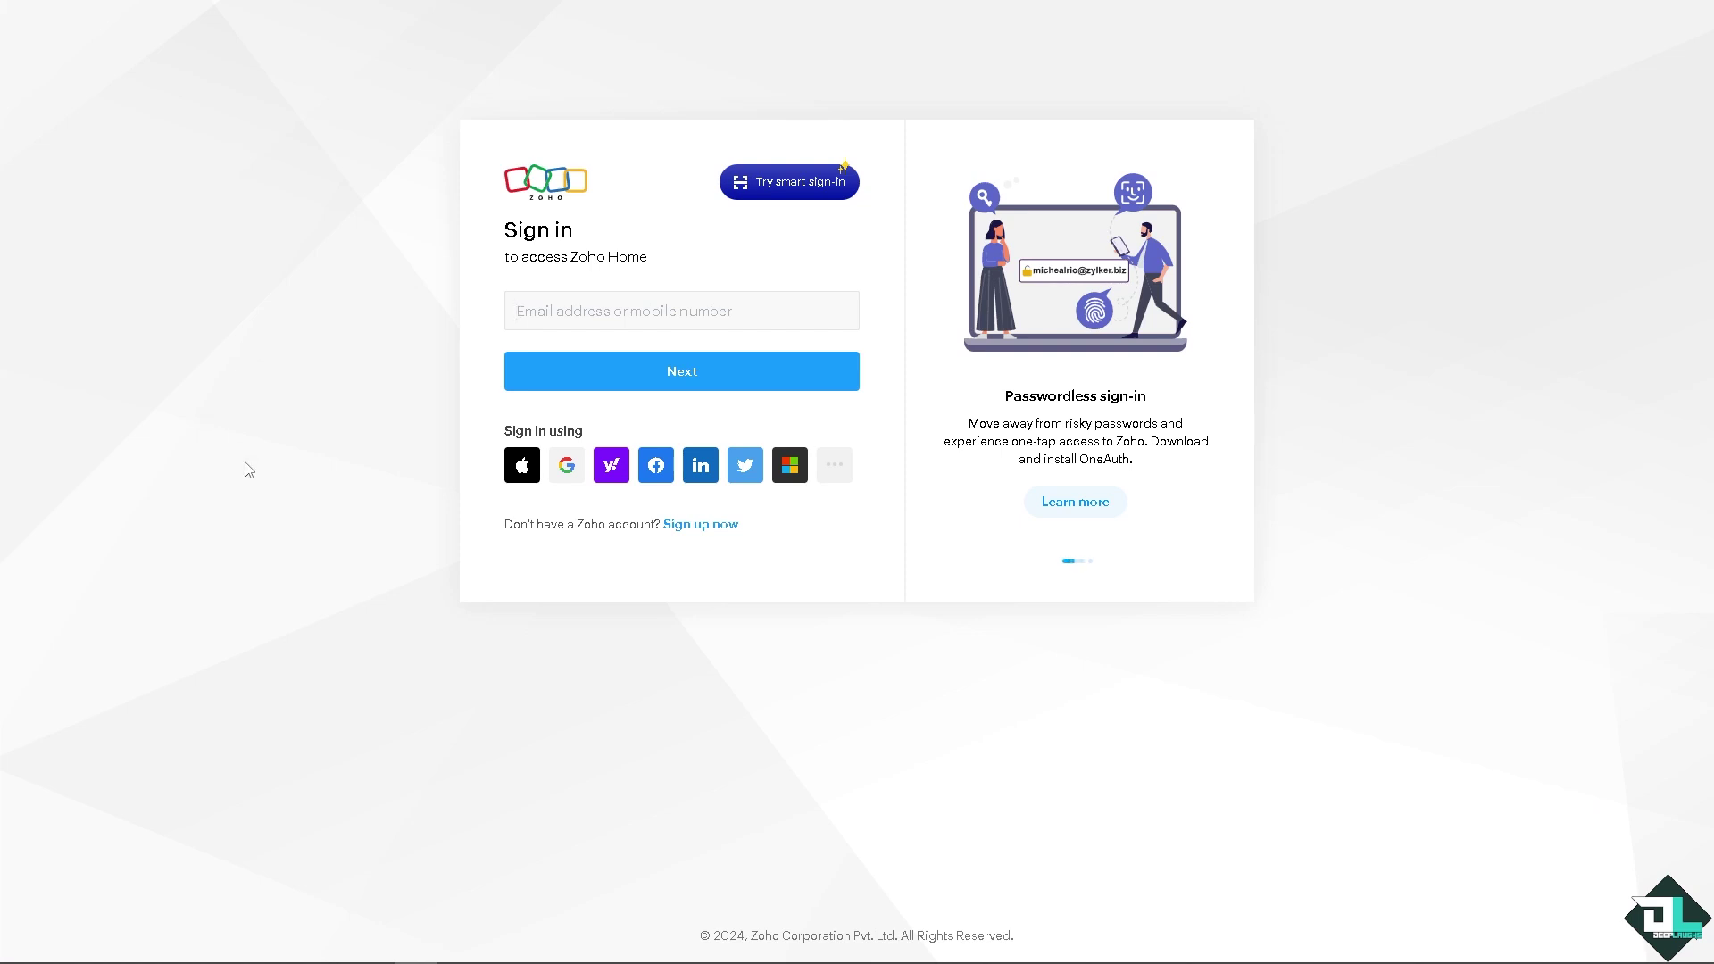
Step: Begin a new Zoho account sign-up and accept the Terms of Service
left_click(721, 536)
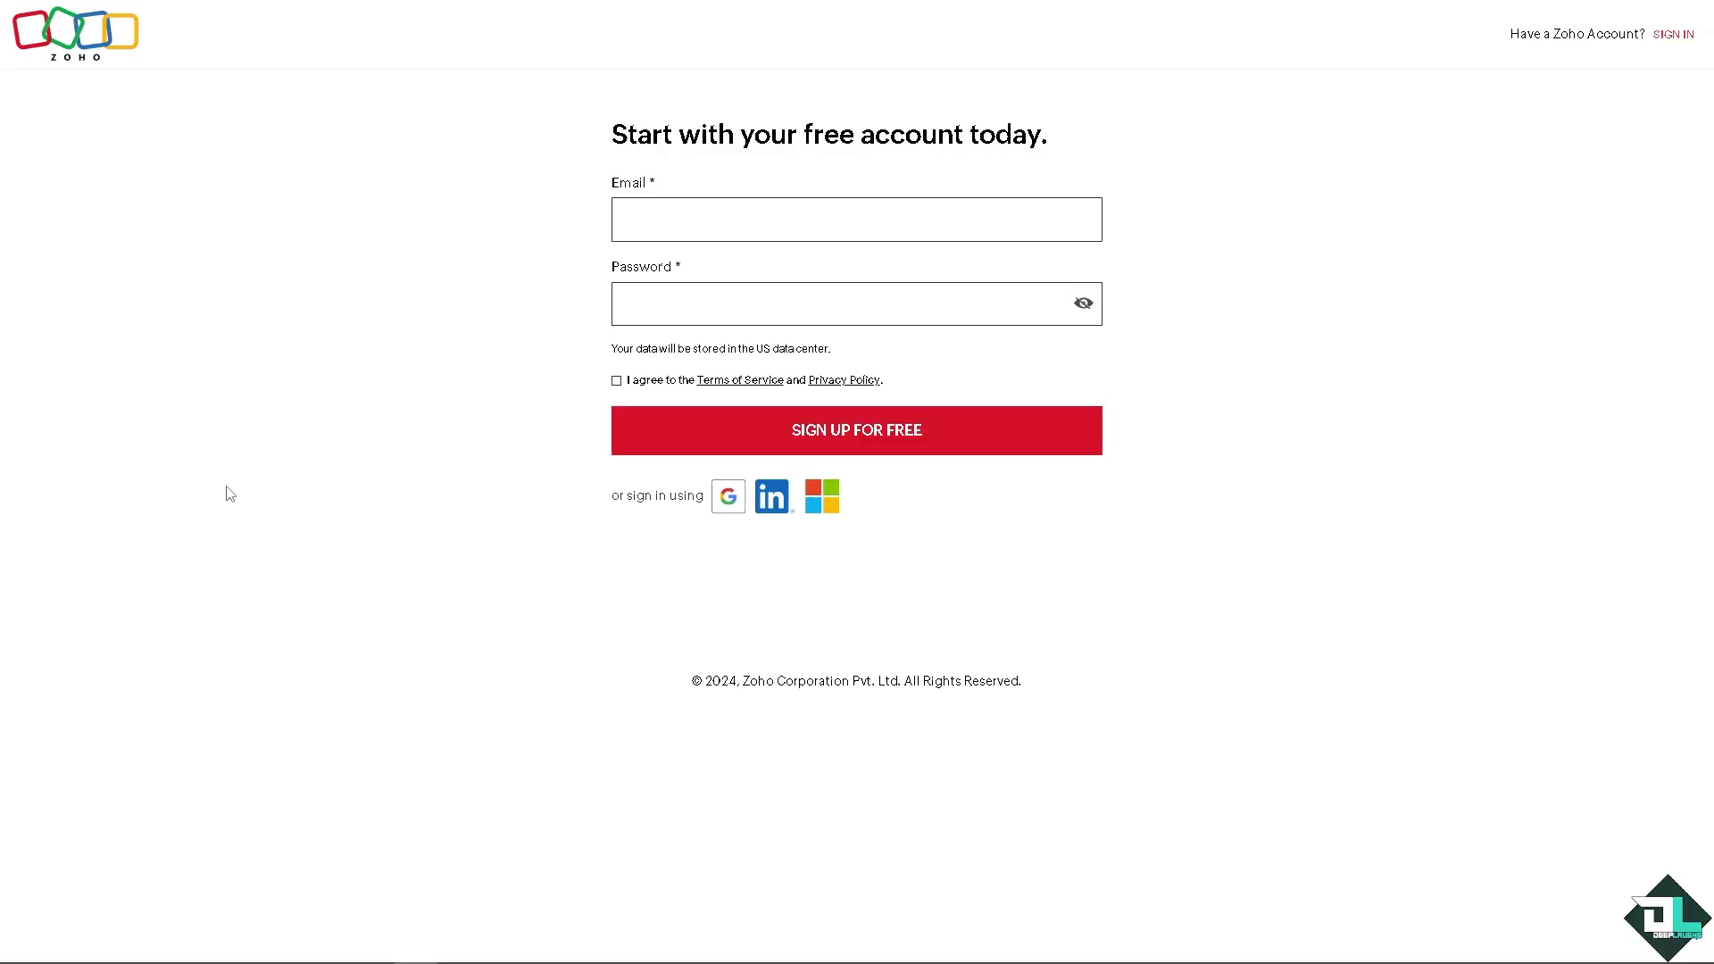
left_click(616, 380)
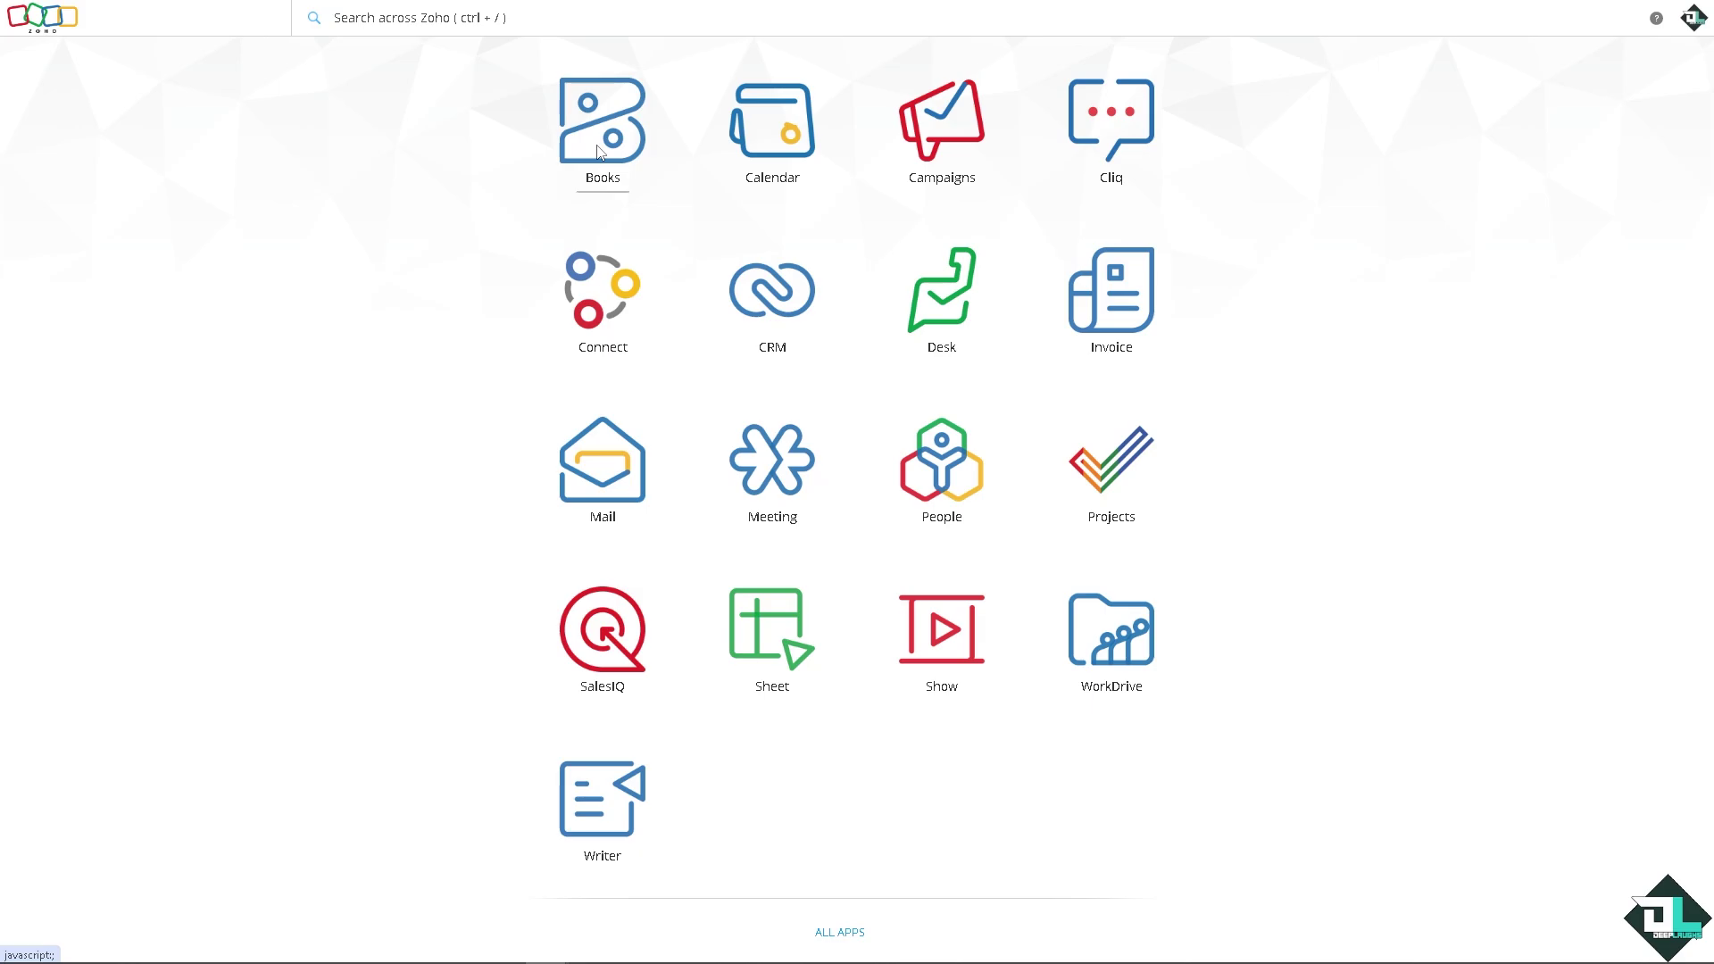
Step: Launch Zoho Books and enter organization DeepLaughs with United Kingdom as its location
left_click(598, 153)
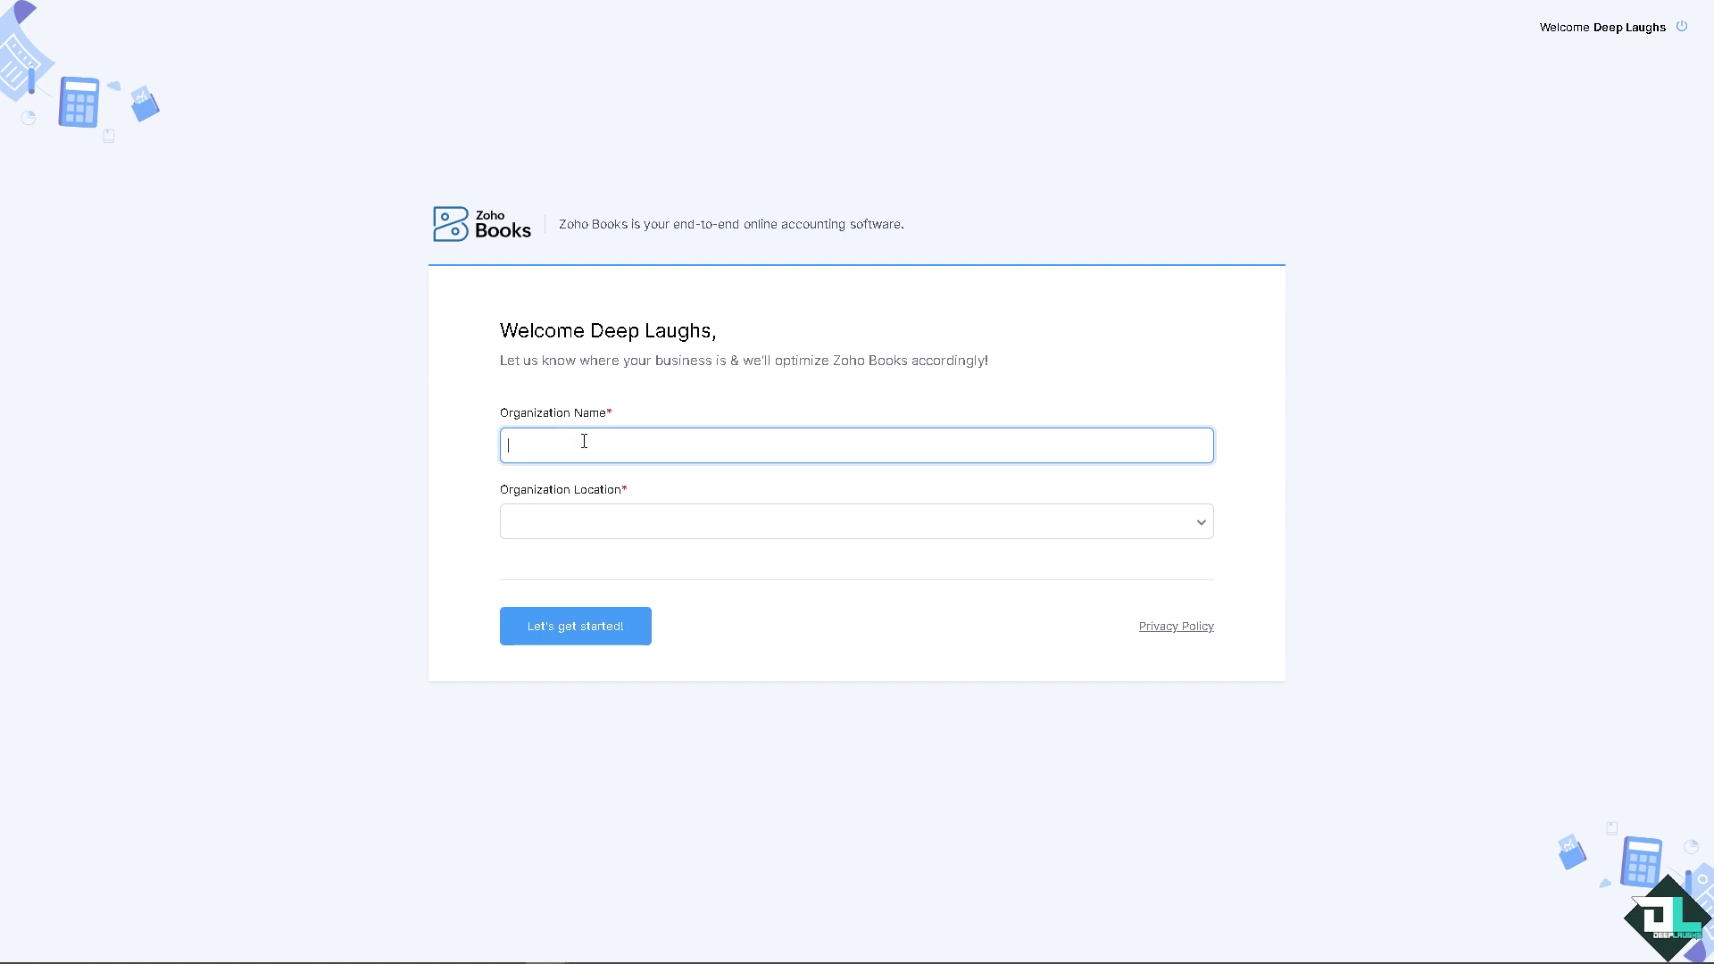
type("eepLaughs")
left_click(607, 532)
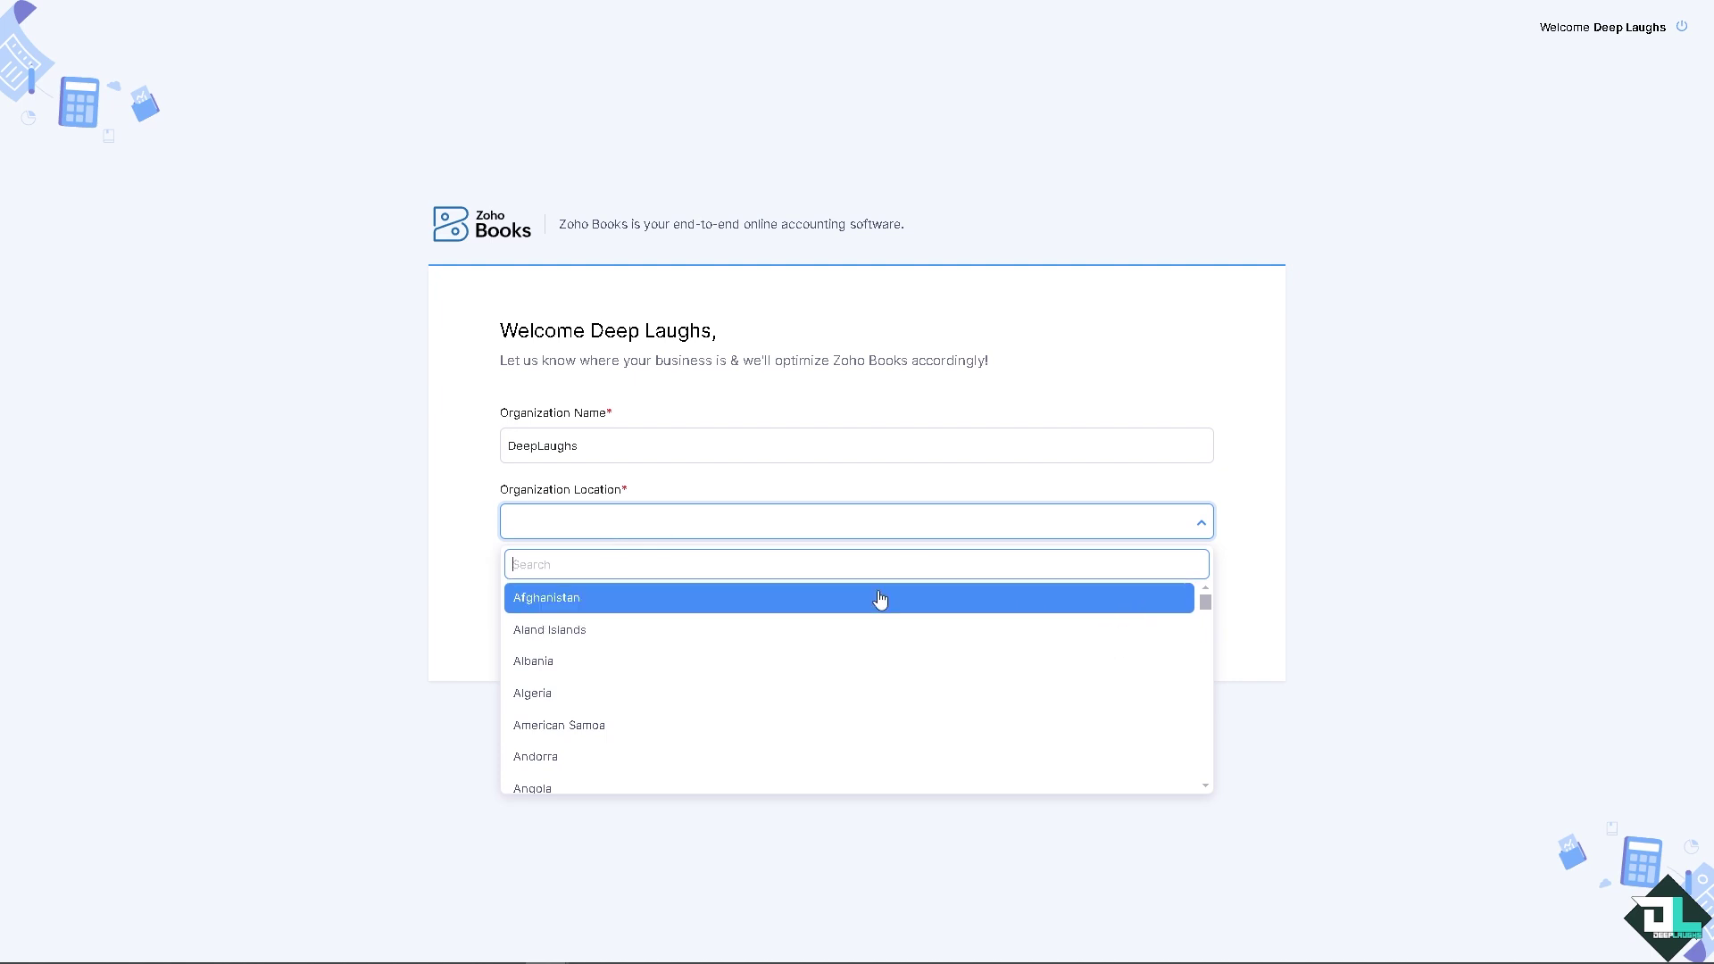
scroll(949, 715, "down", 10)
left_click_drag(1212, 631, 1193, 766)
scroll(1194, 764, "down", 3)
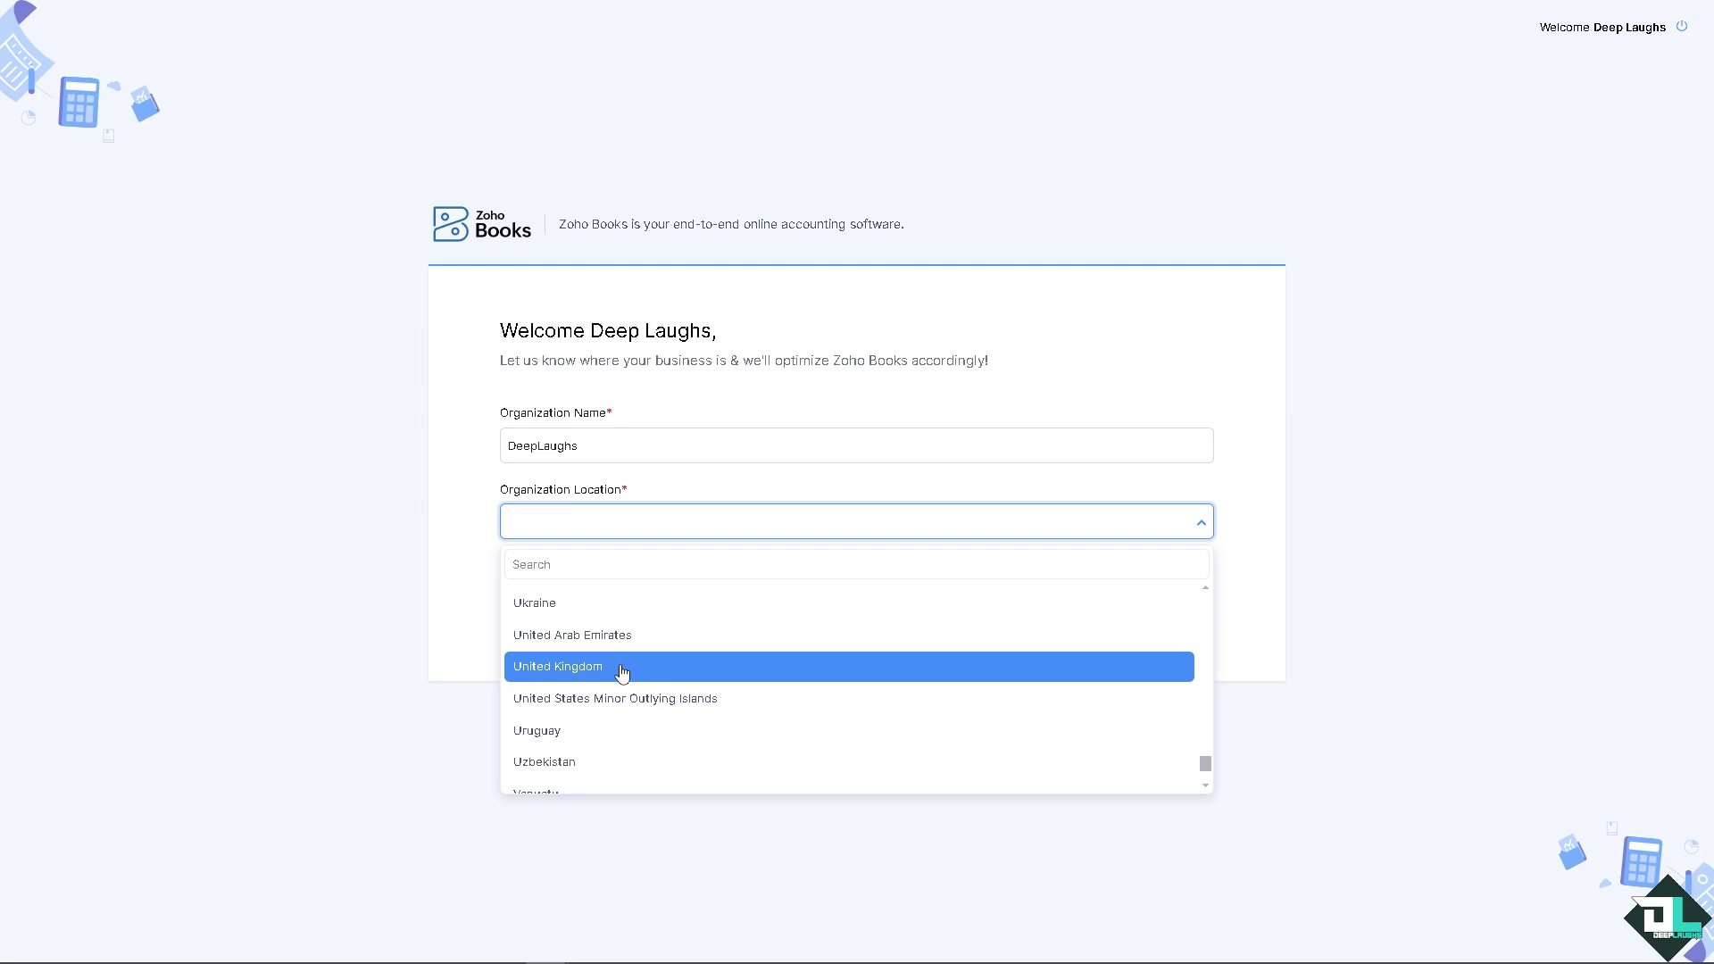
left_click(622, 667)
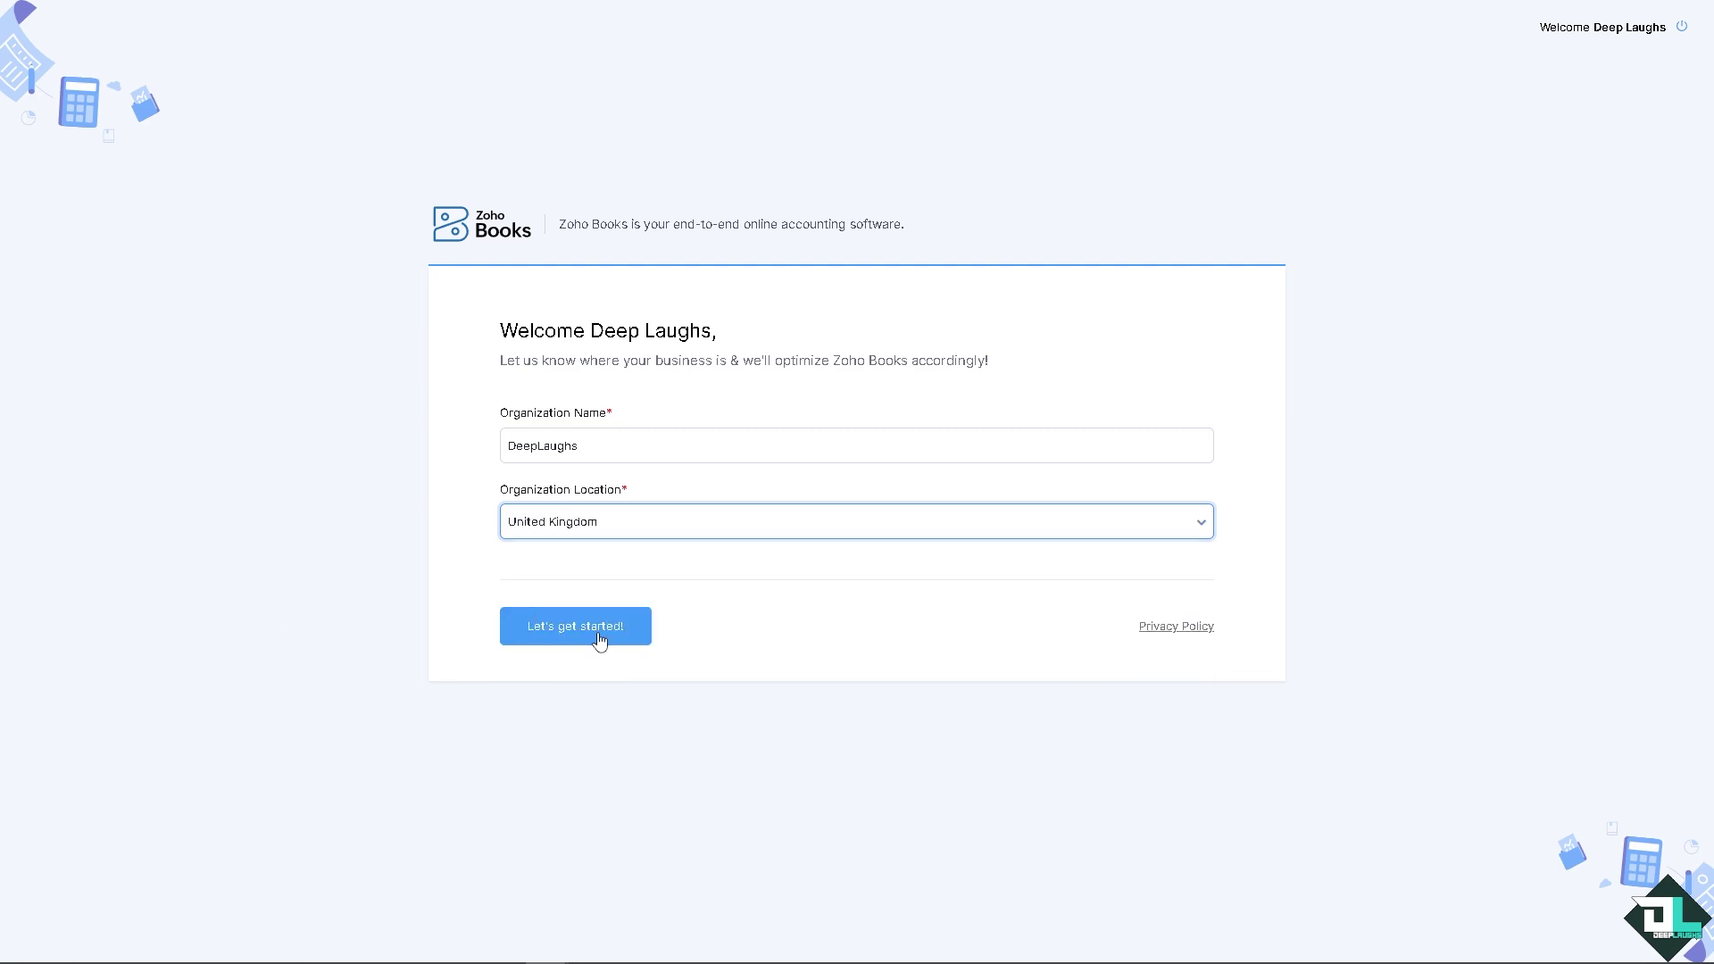
Step: Submit the name and location, then choose Entertainment as the industry and finish the profile
left_click(598, 637)
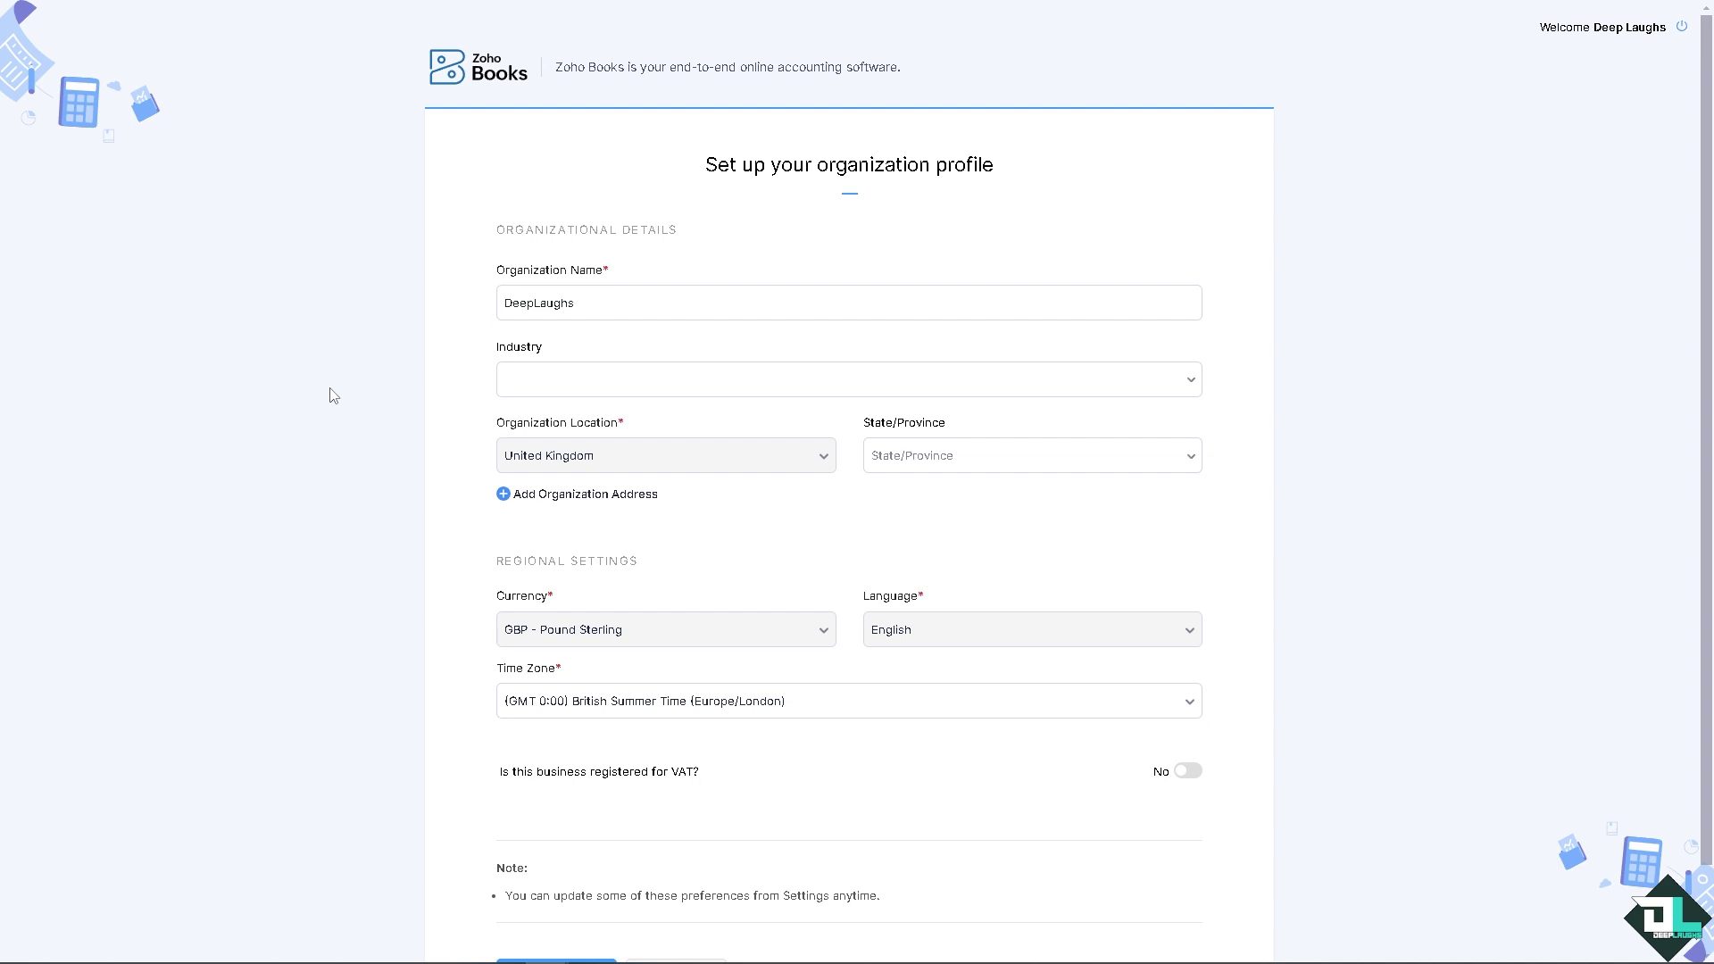
left_click(687, 371)
scroll(644, 465, "down", 3)
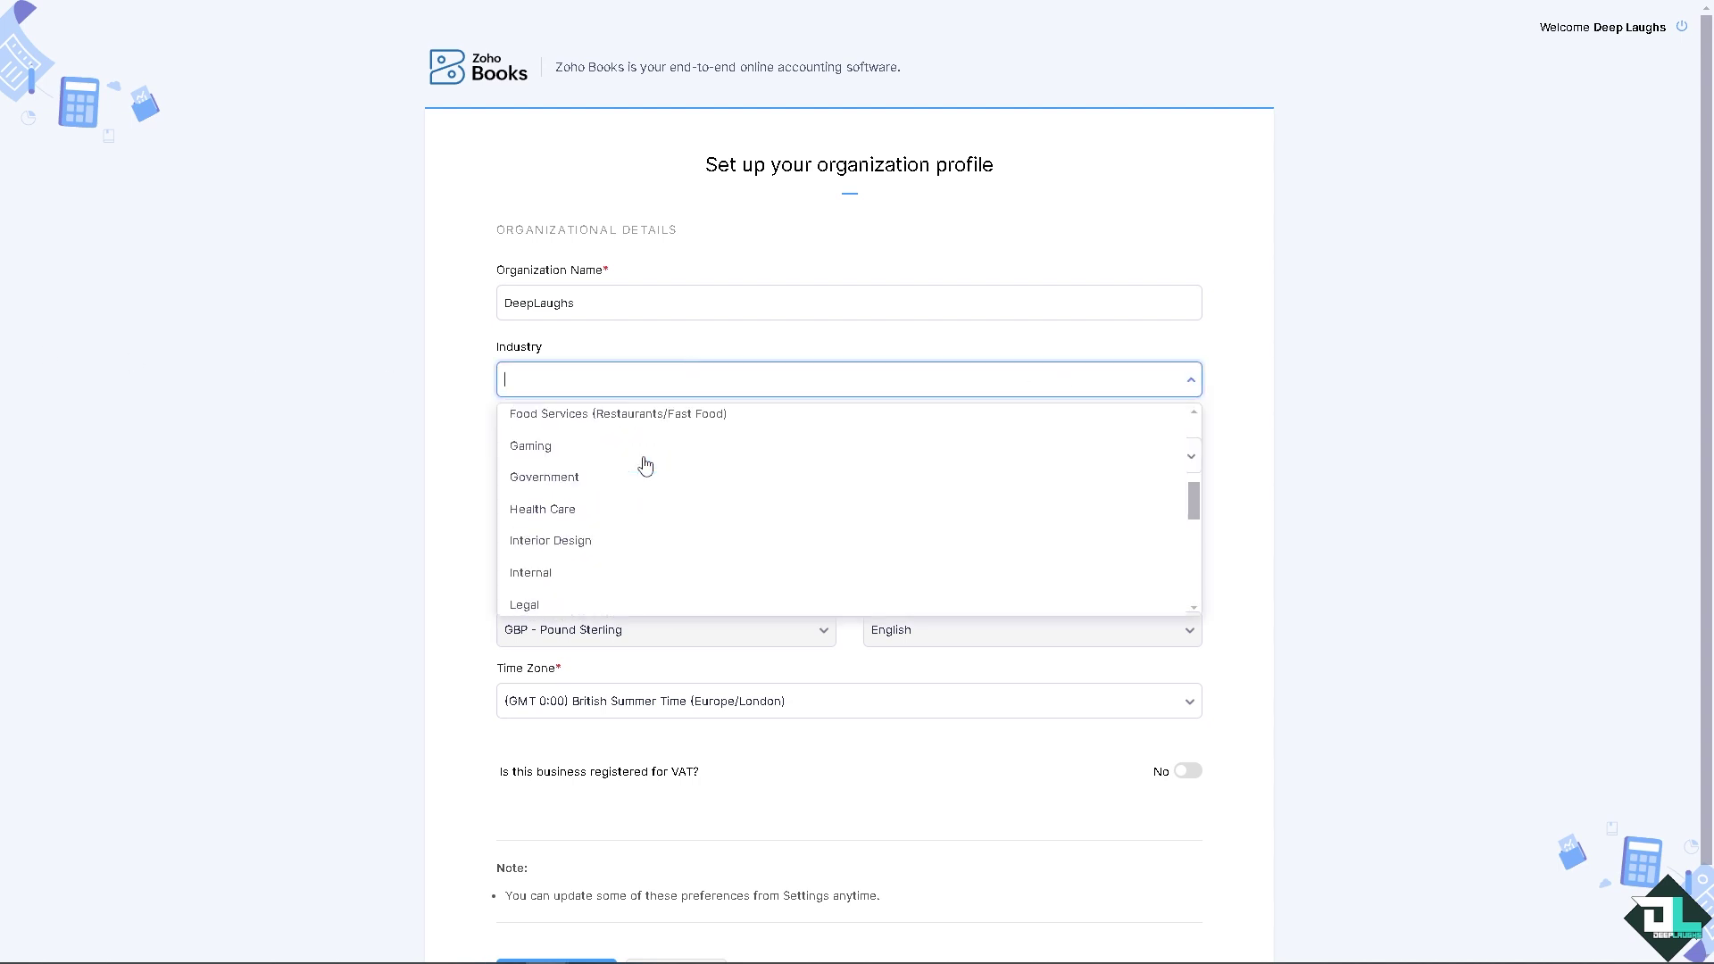
scroll(568, 526, "up", 2)
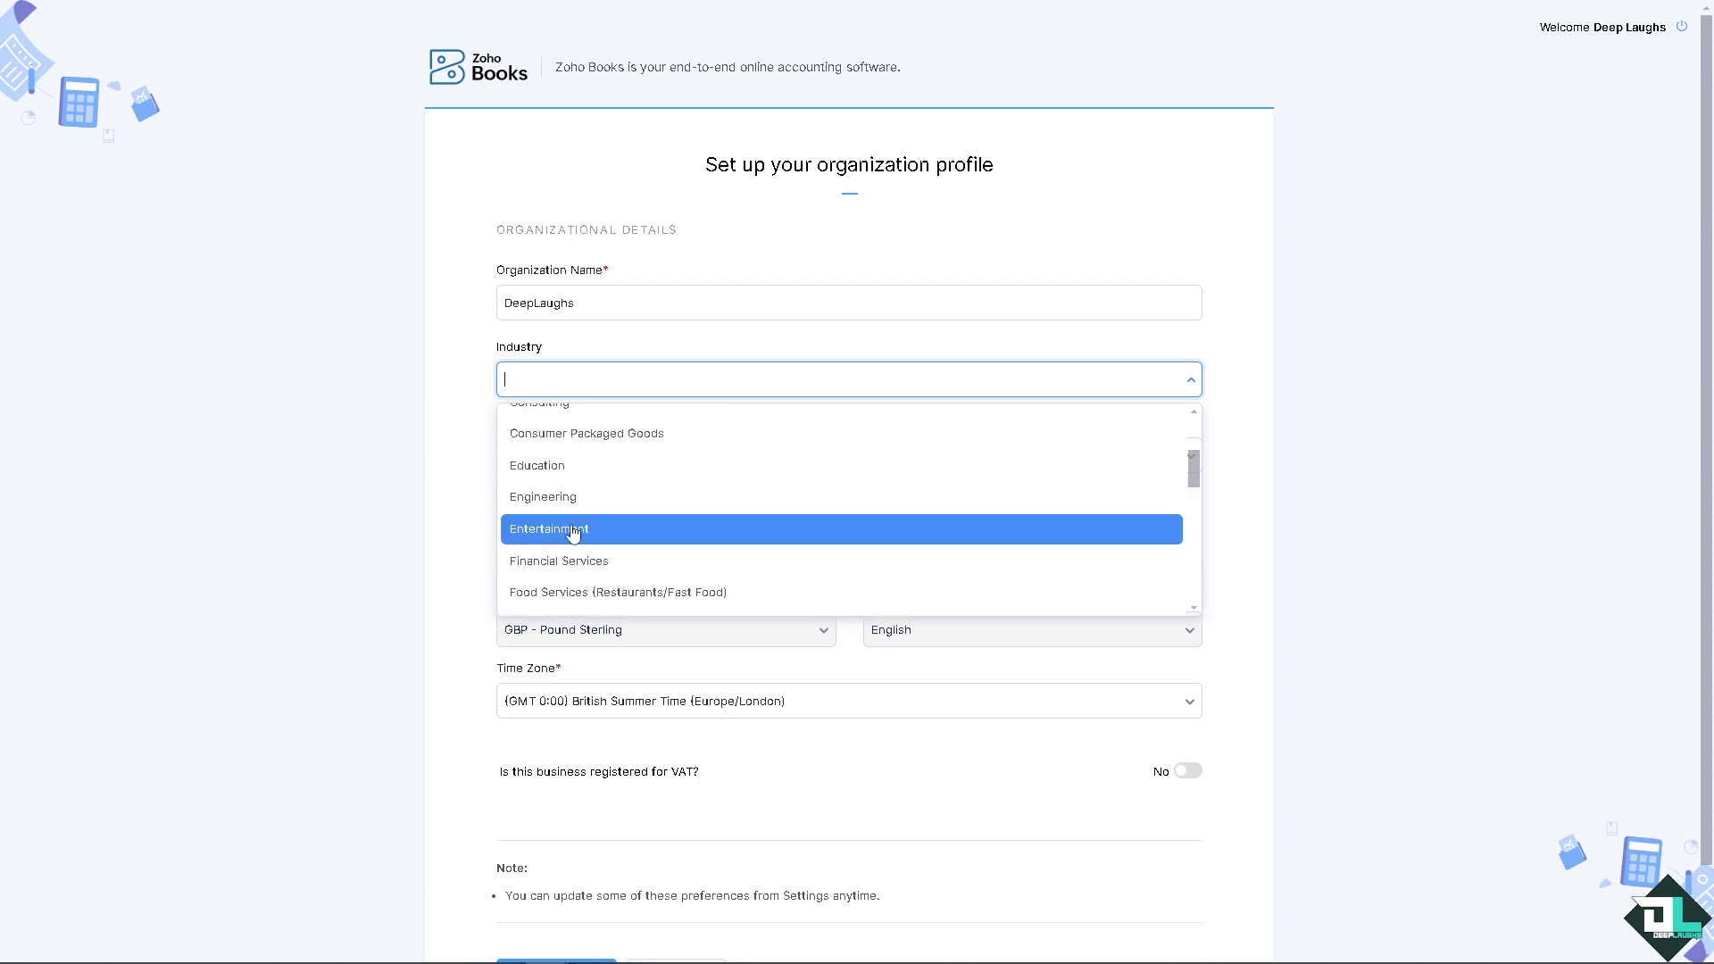
left_click(572, 528)
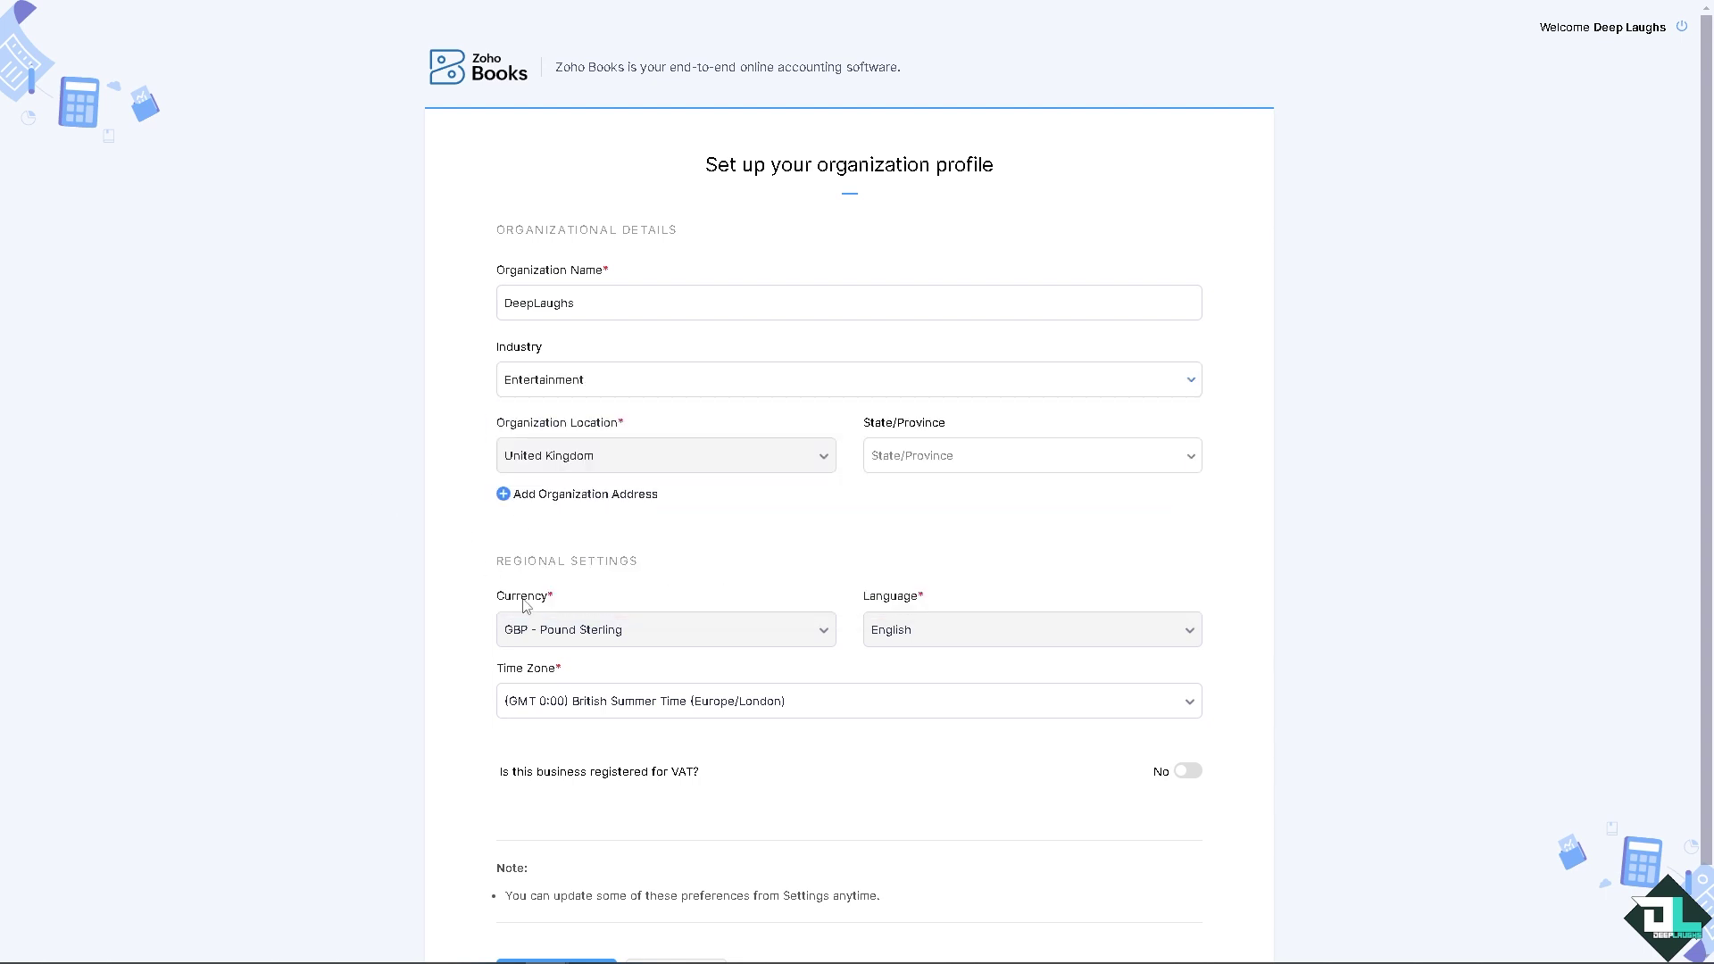
scroll(339, 571, "down", 1)
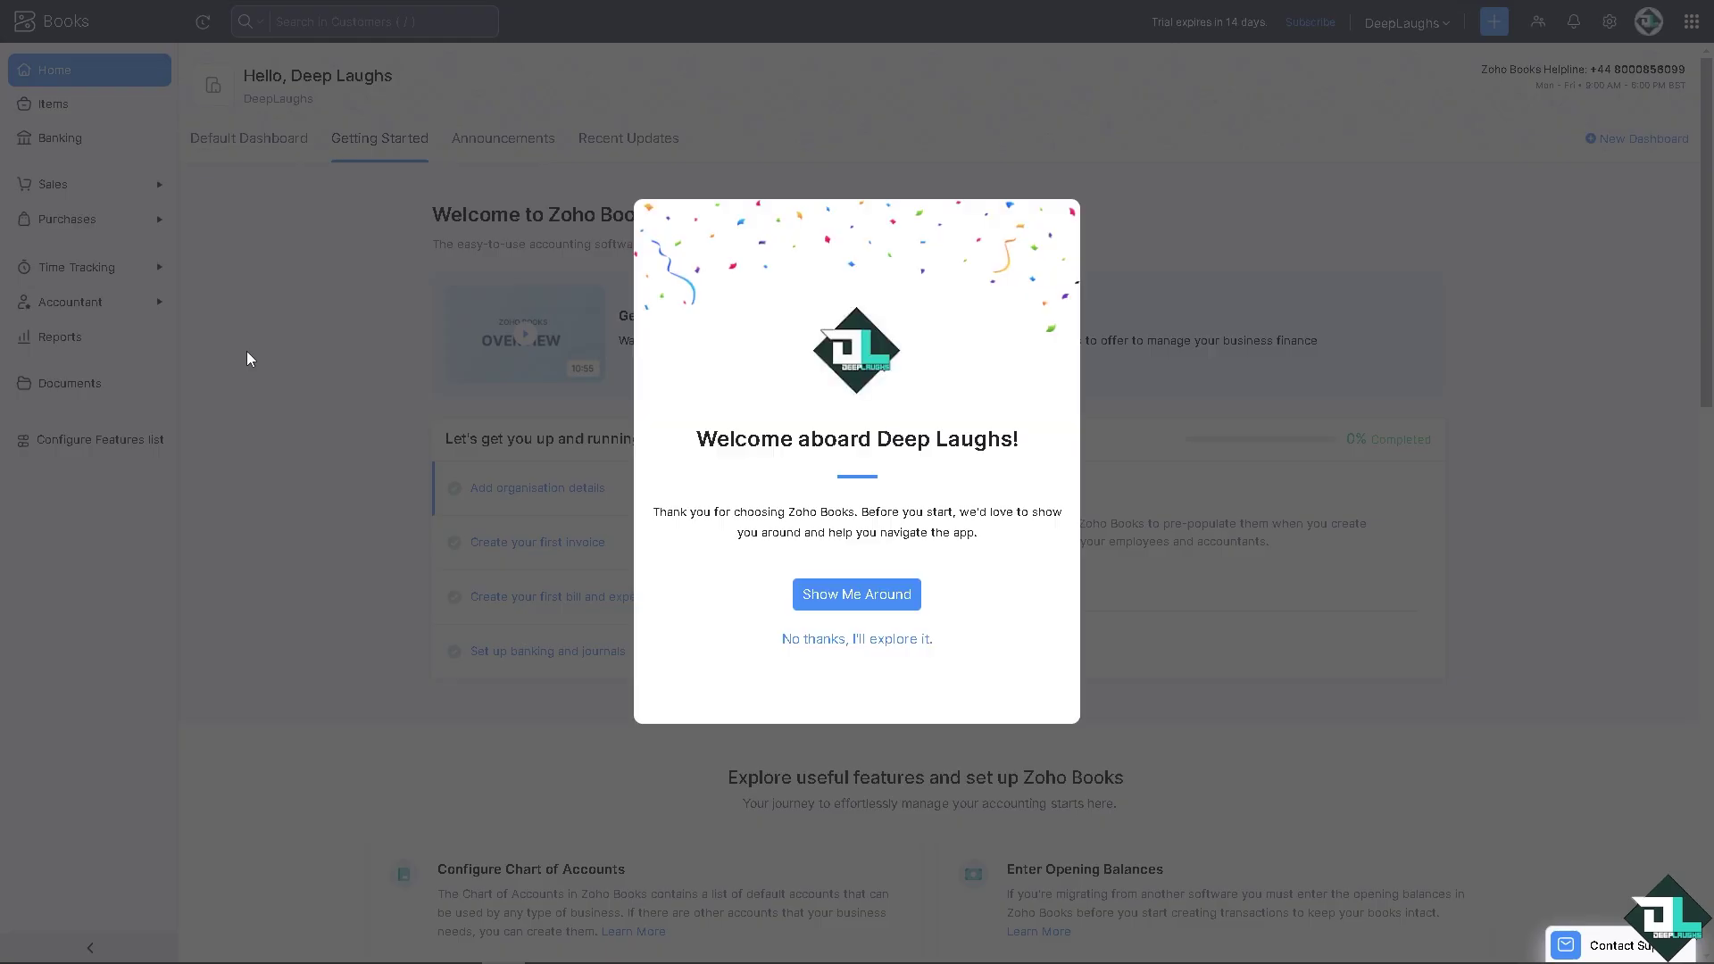
Step: Skip the welcome tour, search for 'Payroll', and collapse the sidebar to icons only
left_click(838, 639)
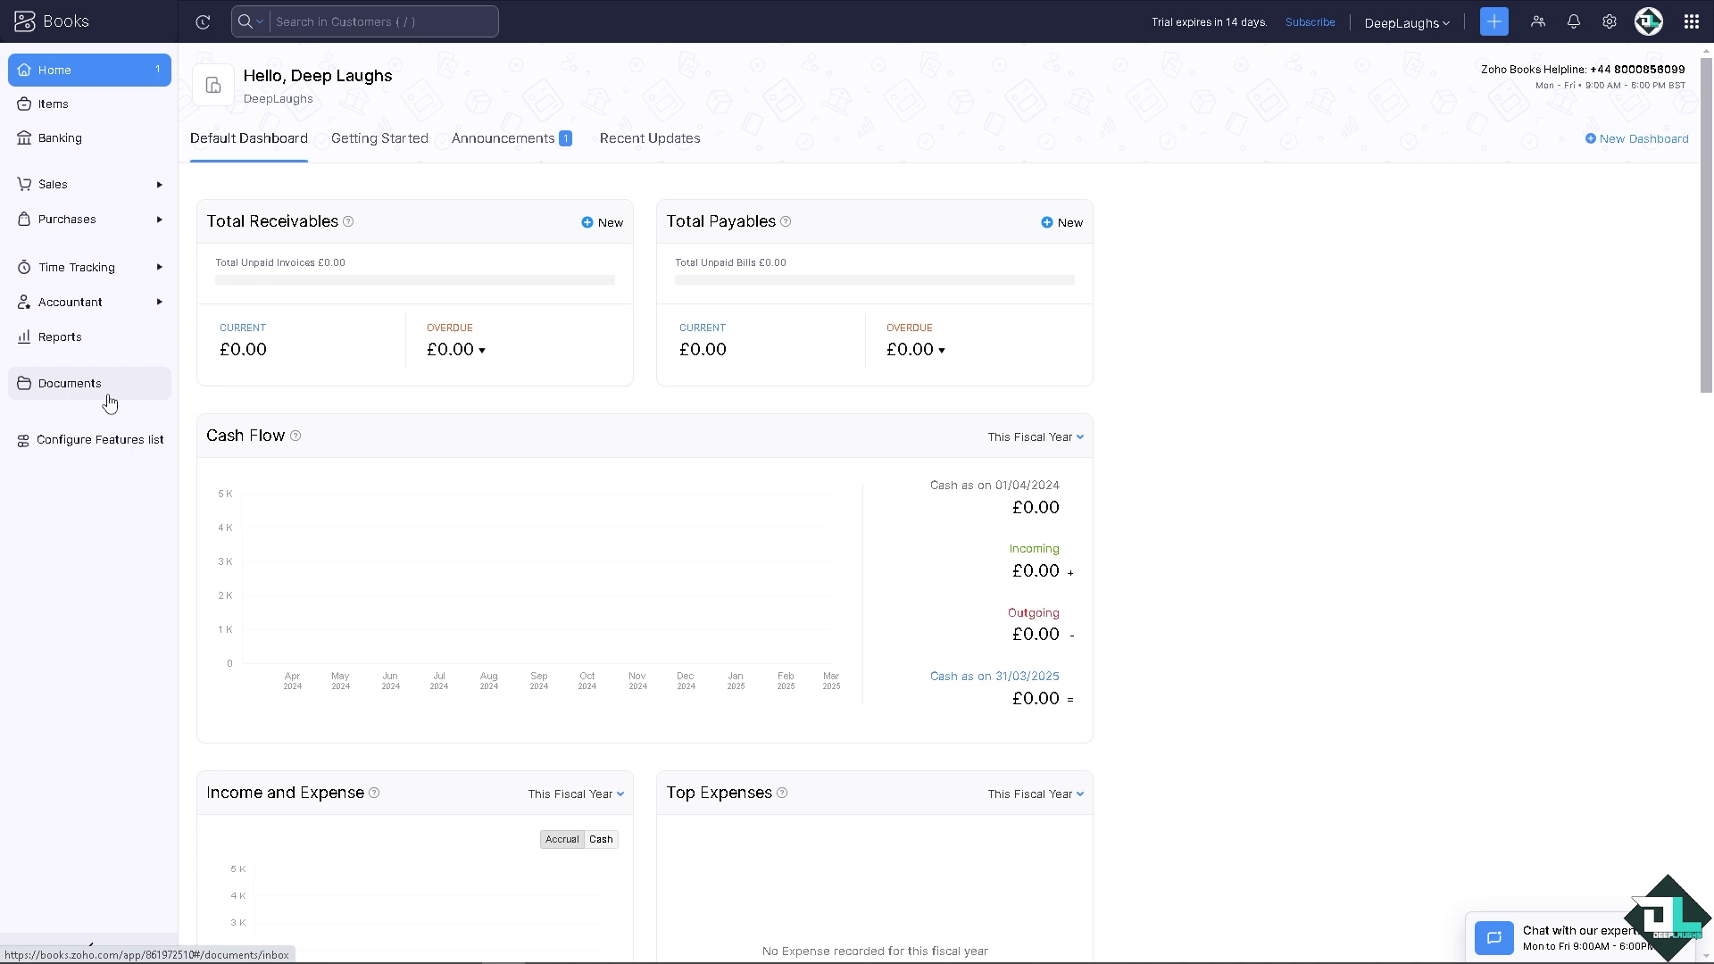
left_click(316, 25)
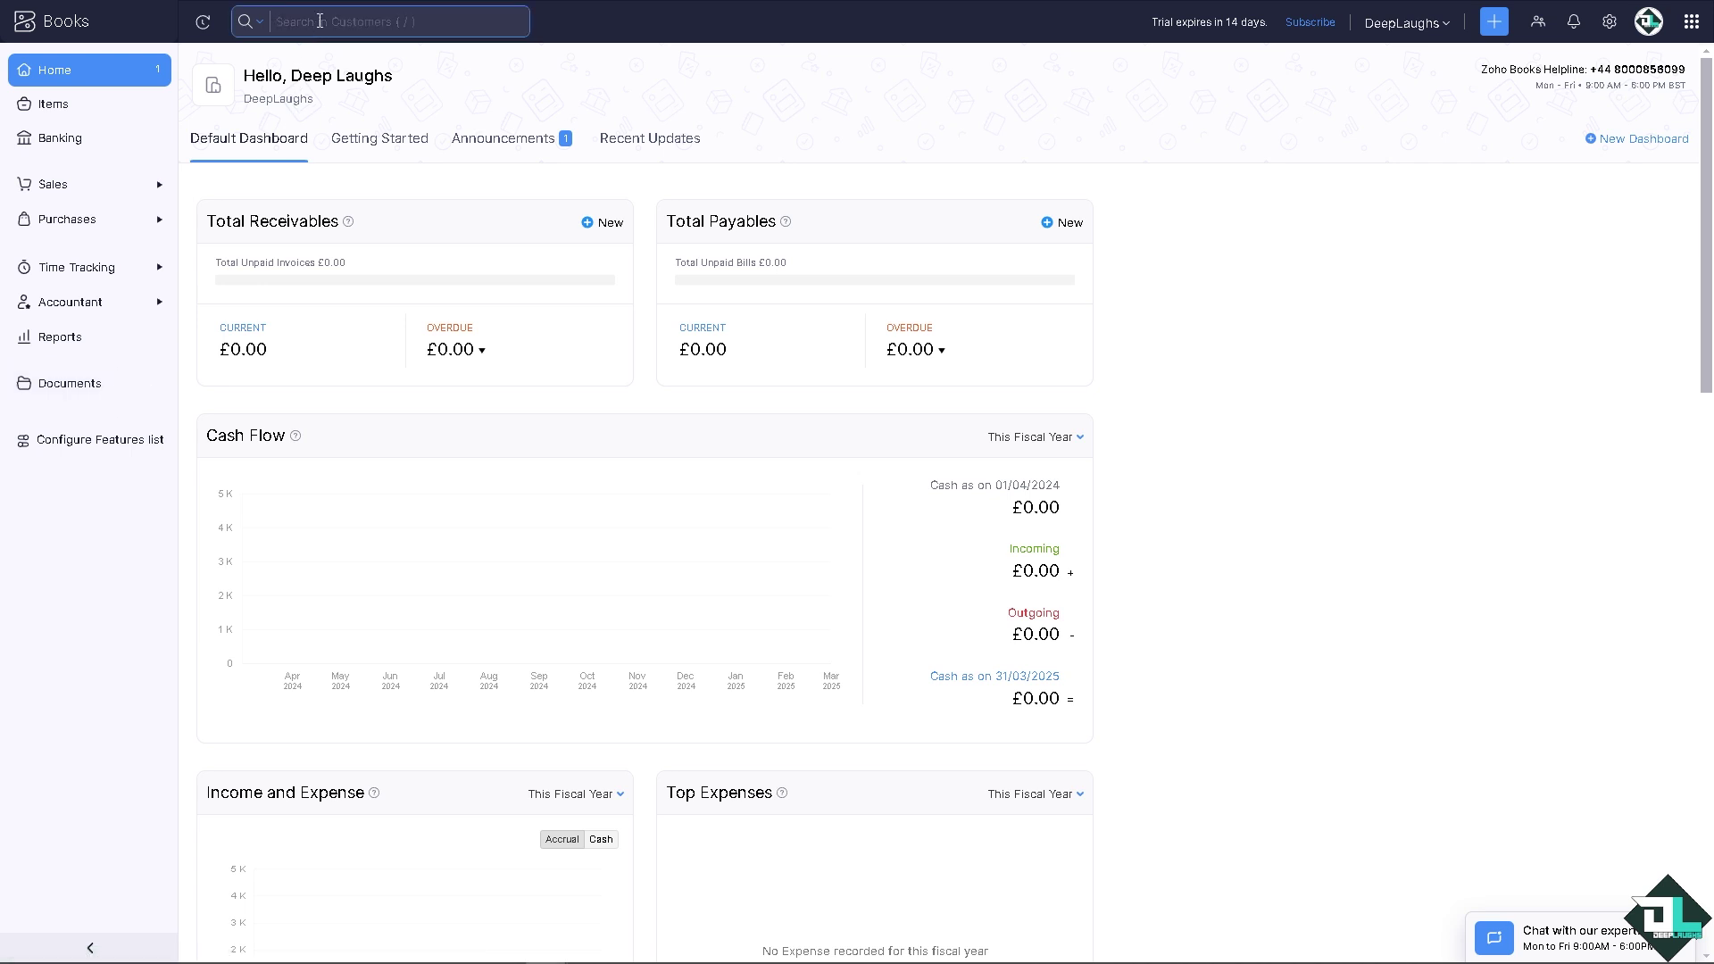
type("Payroll")
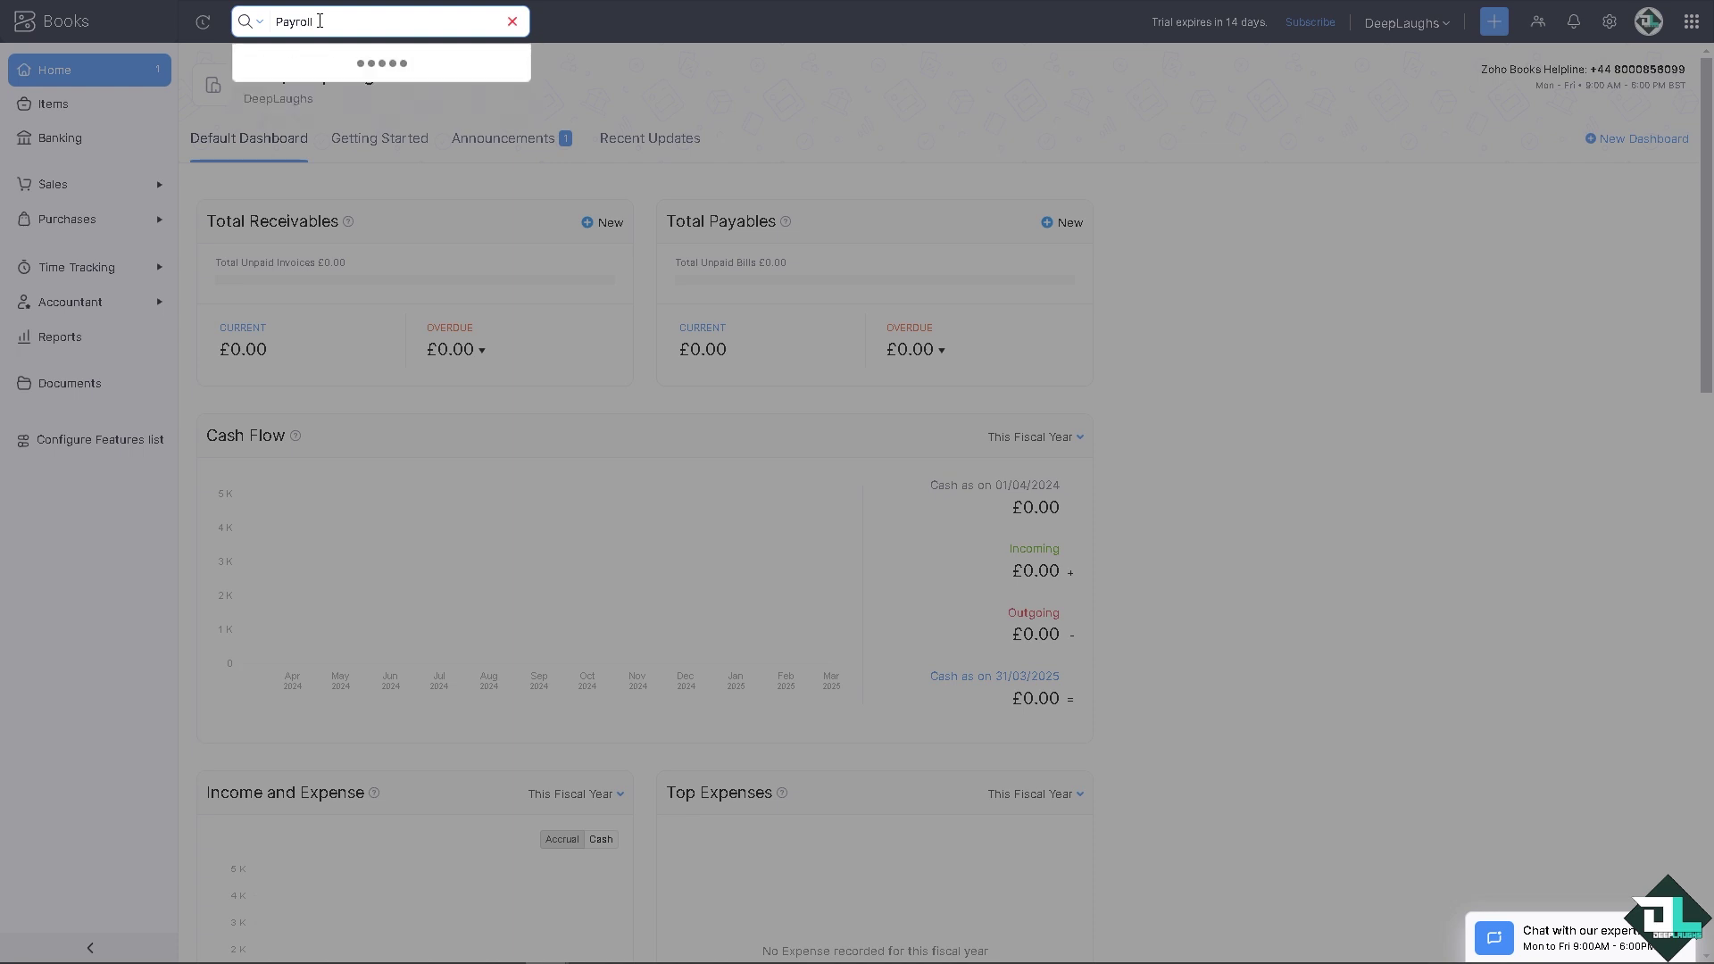
left_click(19, 476)
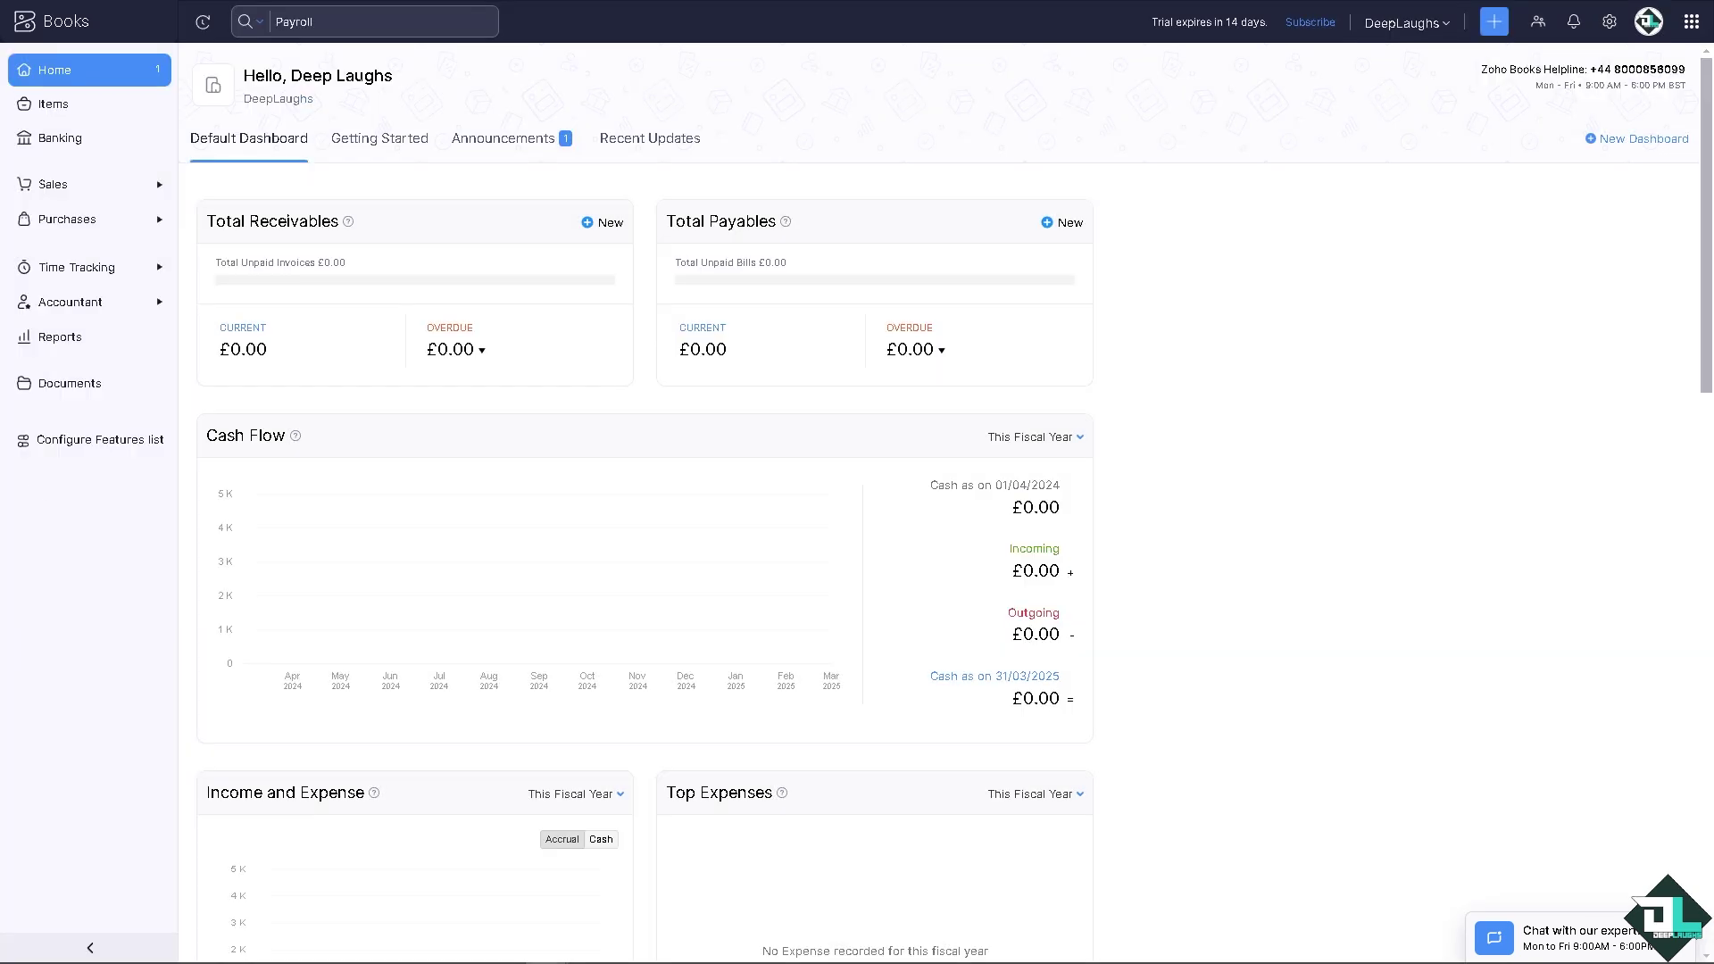
left_click(89, 947)
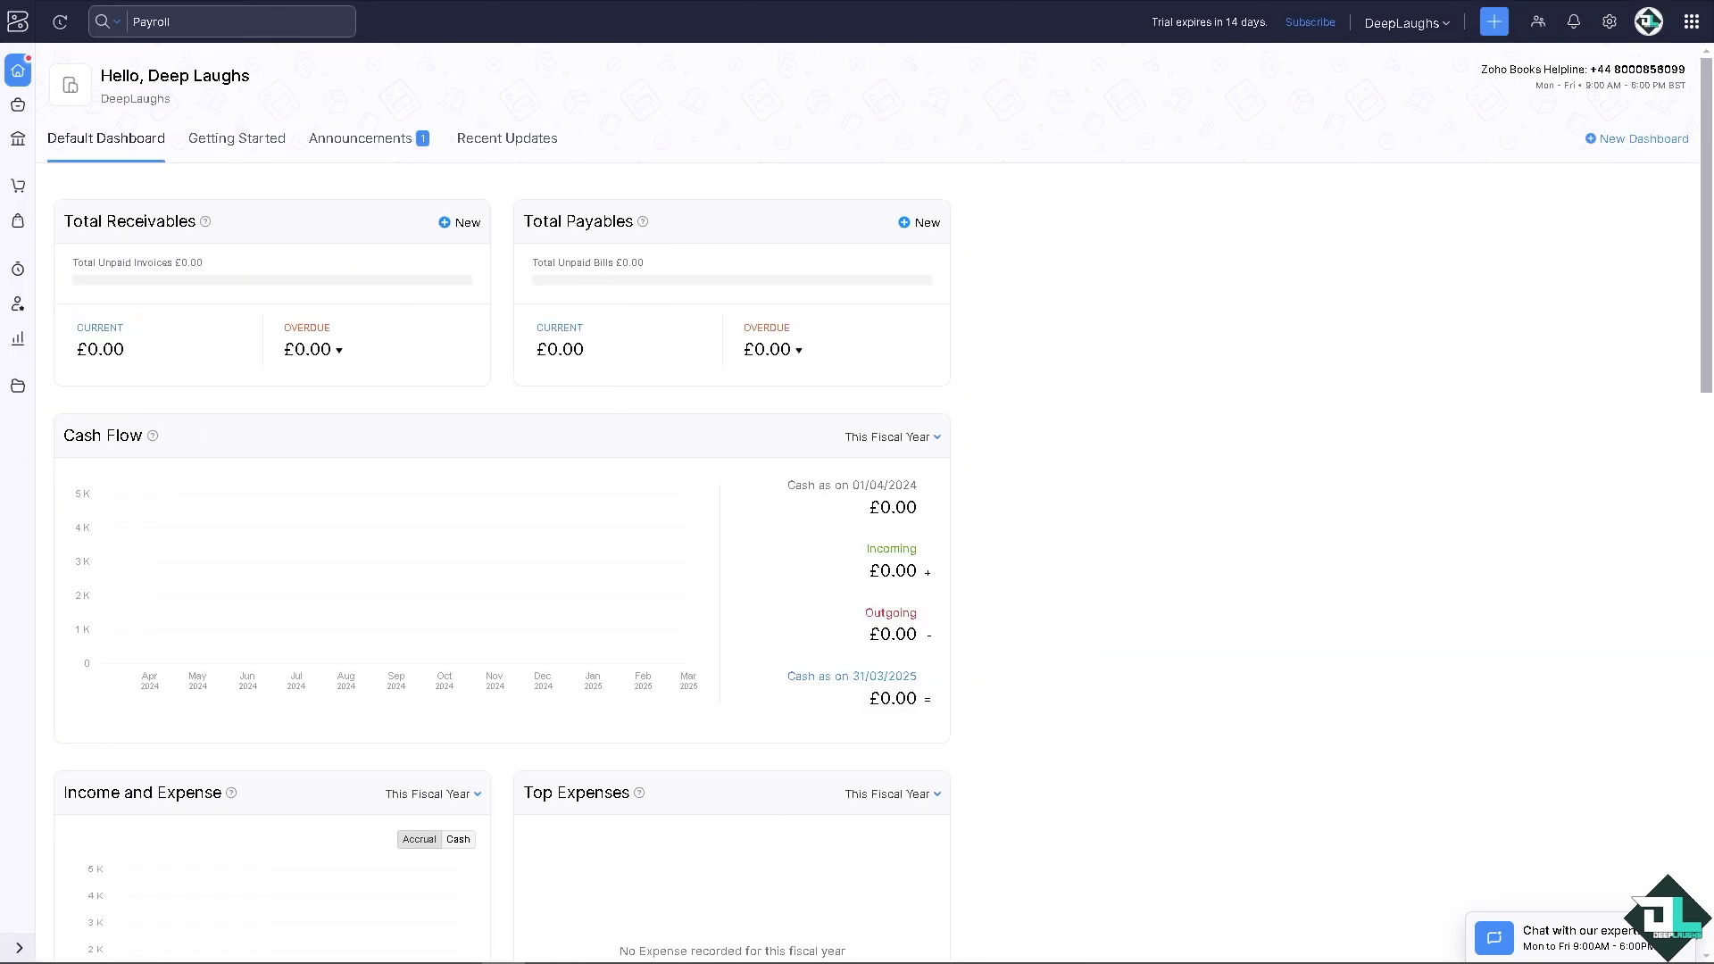
Step: Open the Payroll integration from settings under Integrations & Marketplace
left_click(1609, 24)
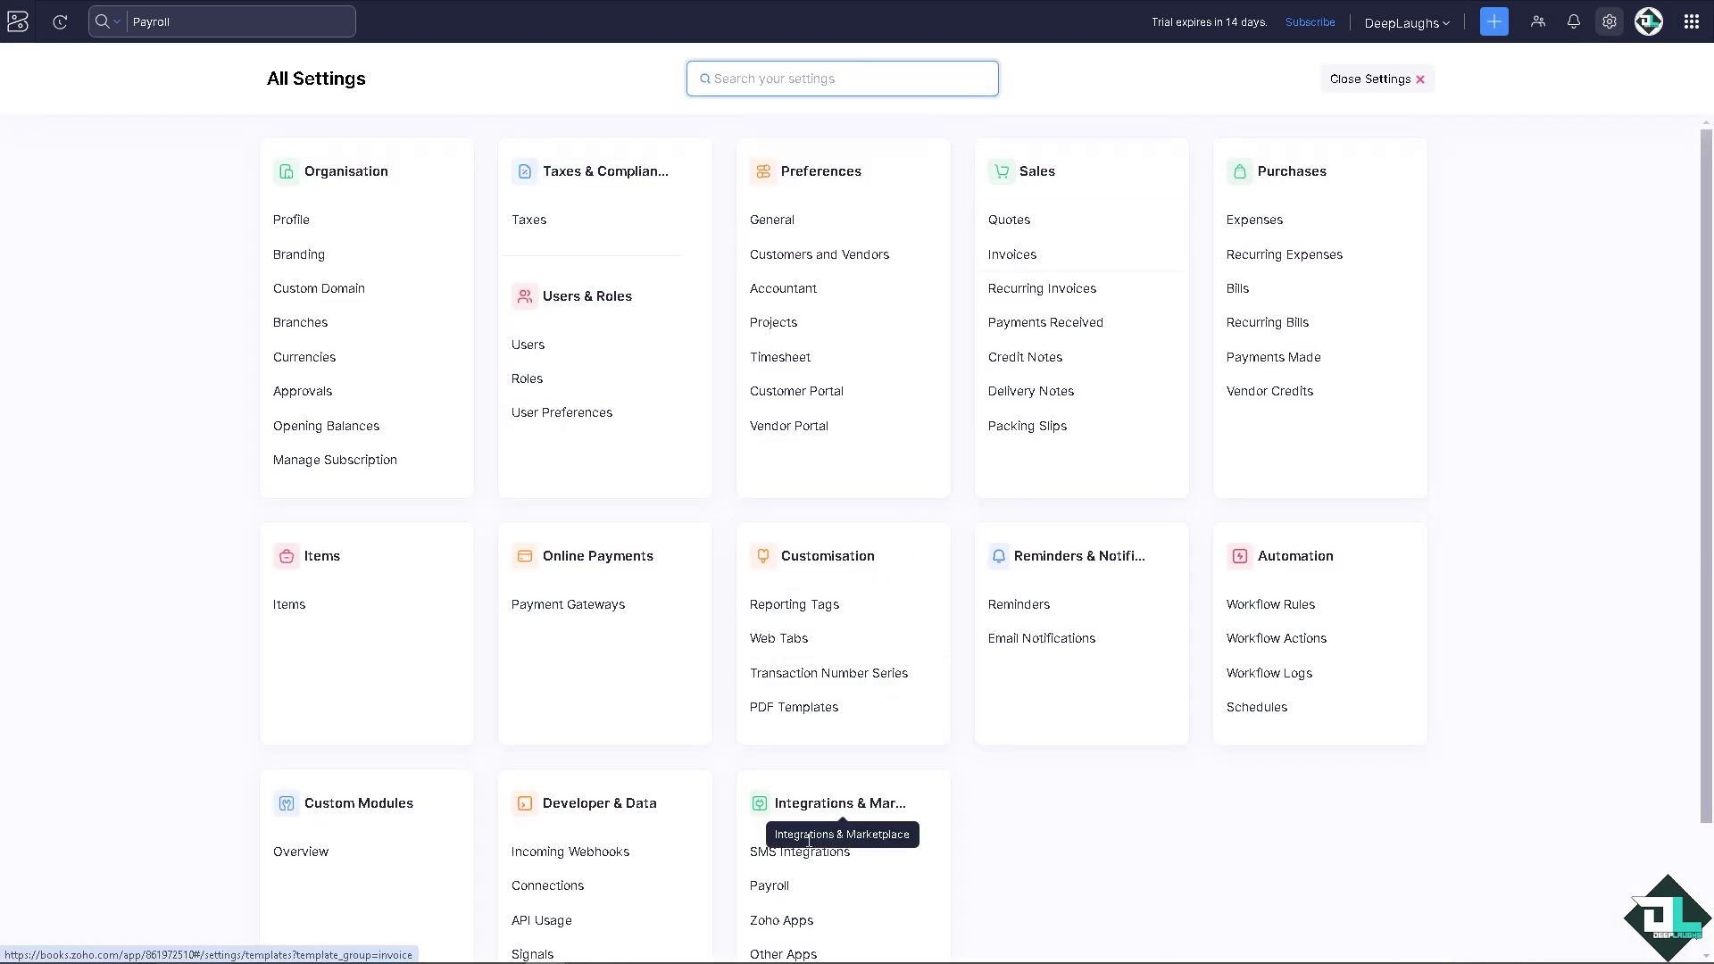
scroll(904, 902, "down", 1)
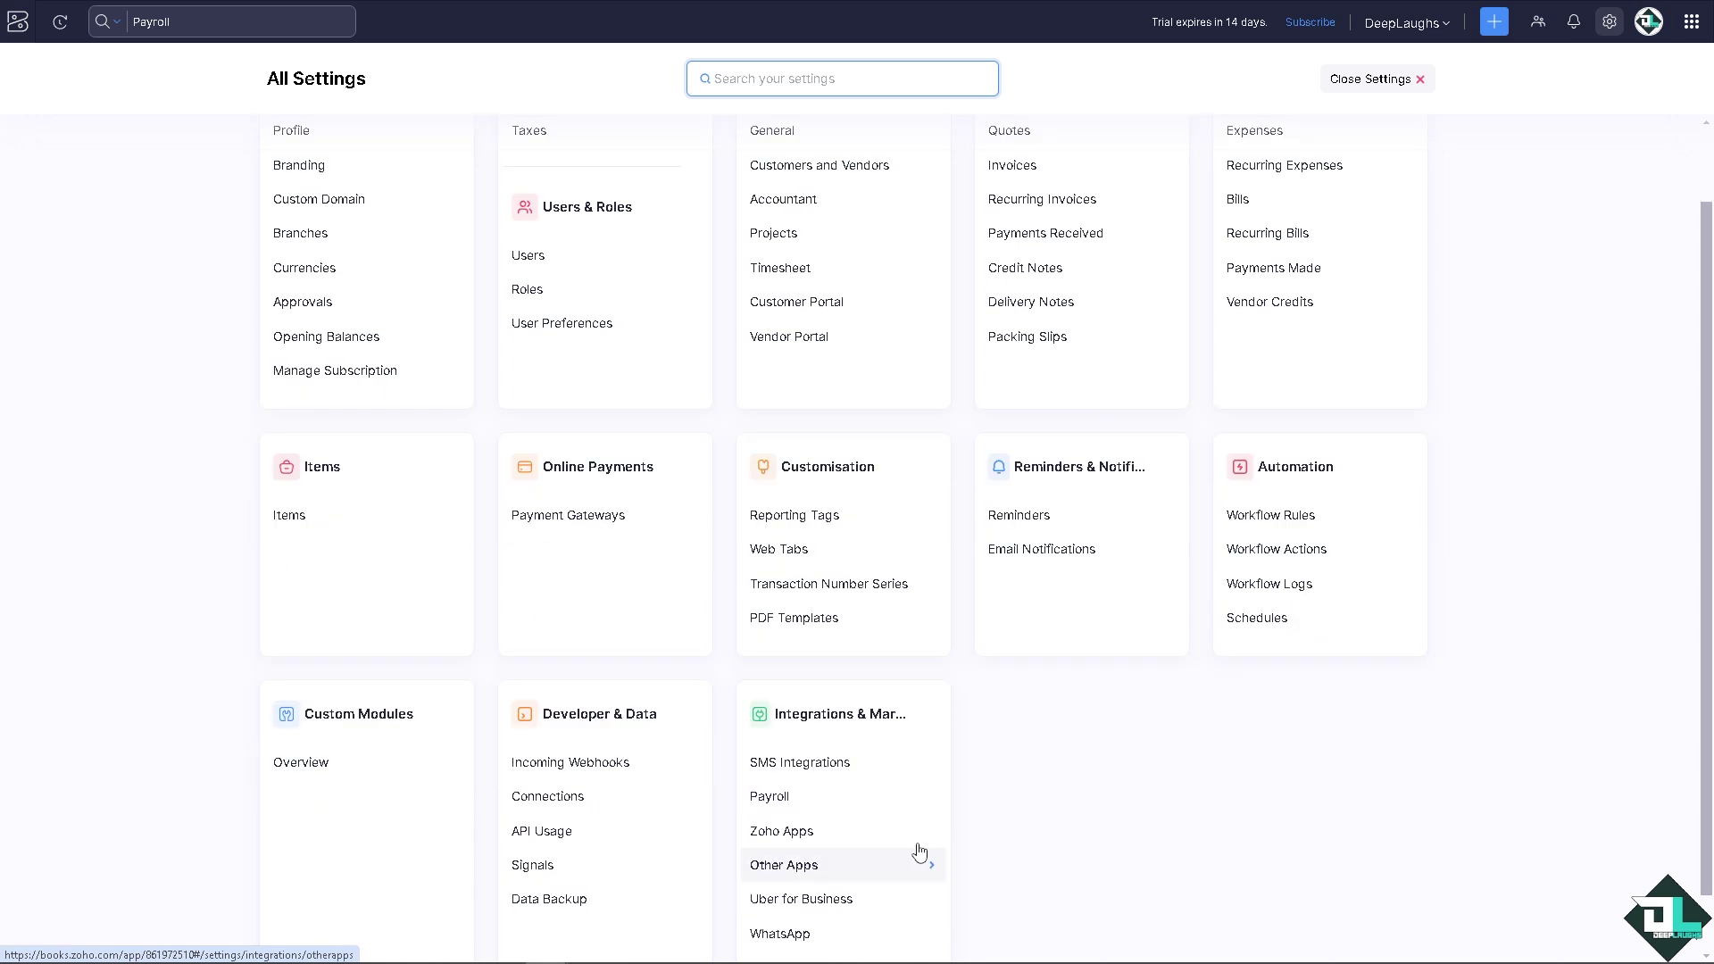
left_click(859, 812)
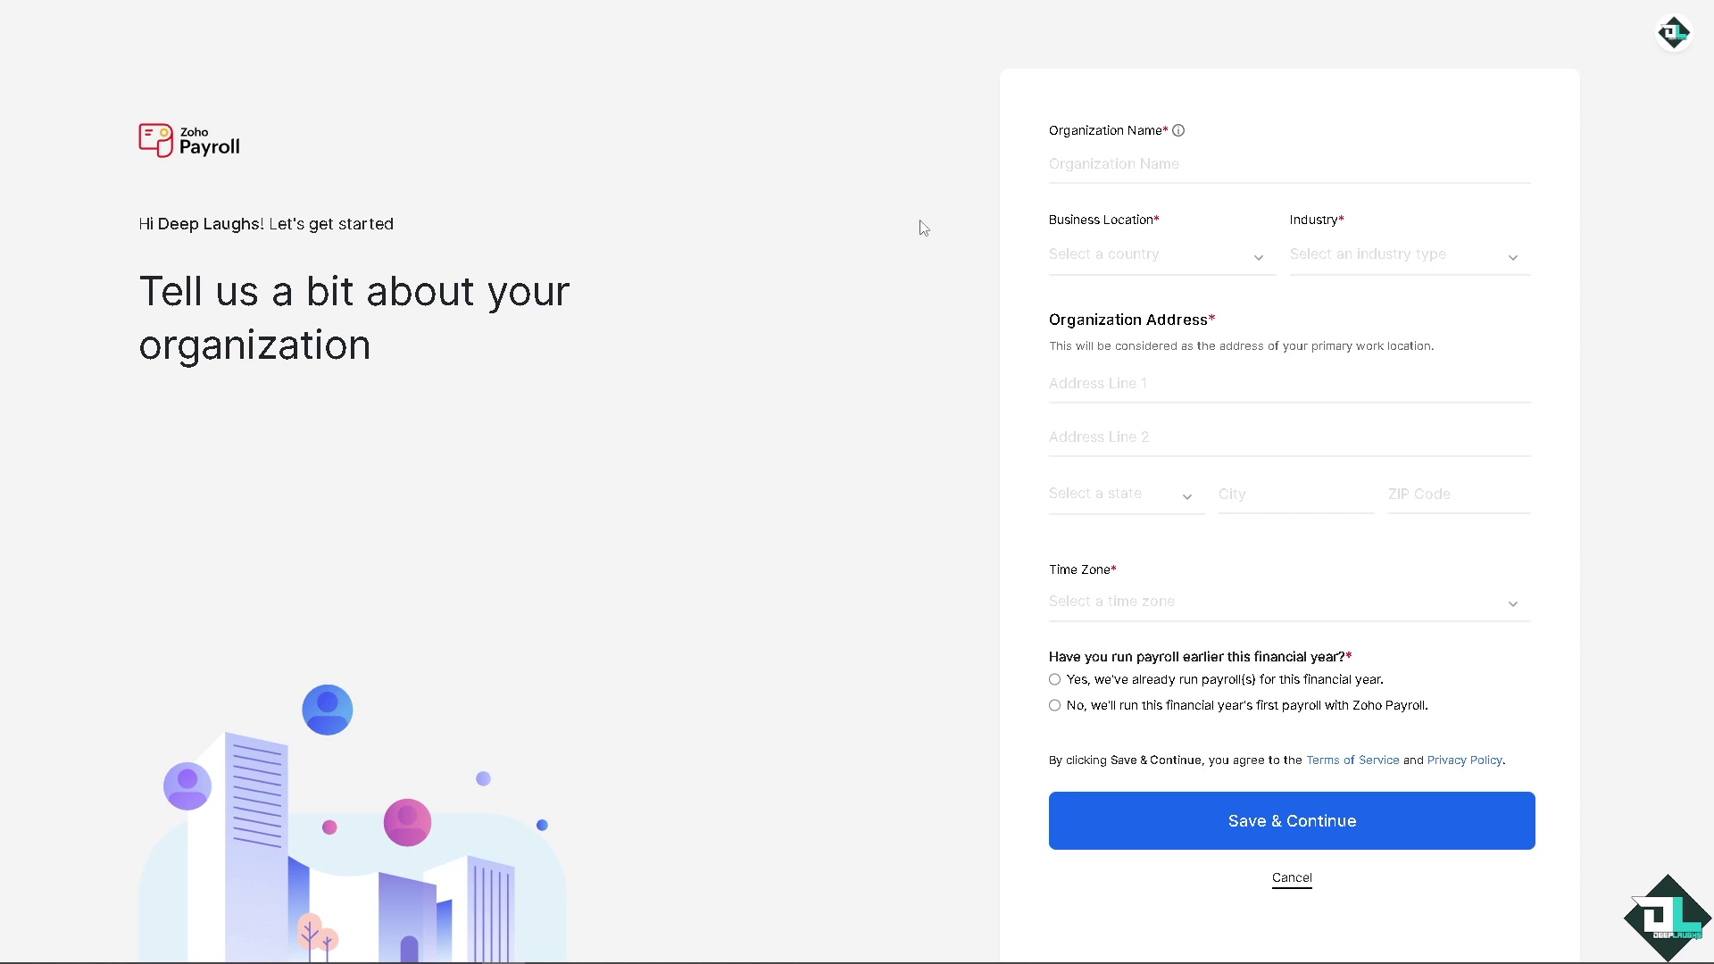
Step: Enter organization name Deeplaugh, business location U.S.A and industry Entertainment
left_click(1077, 166)
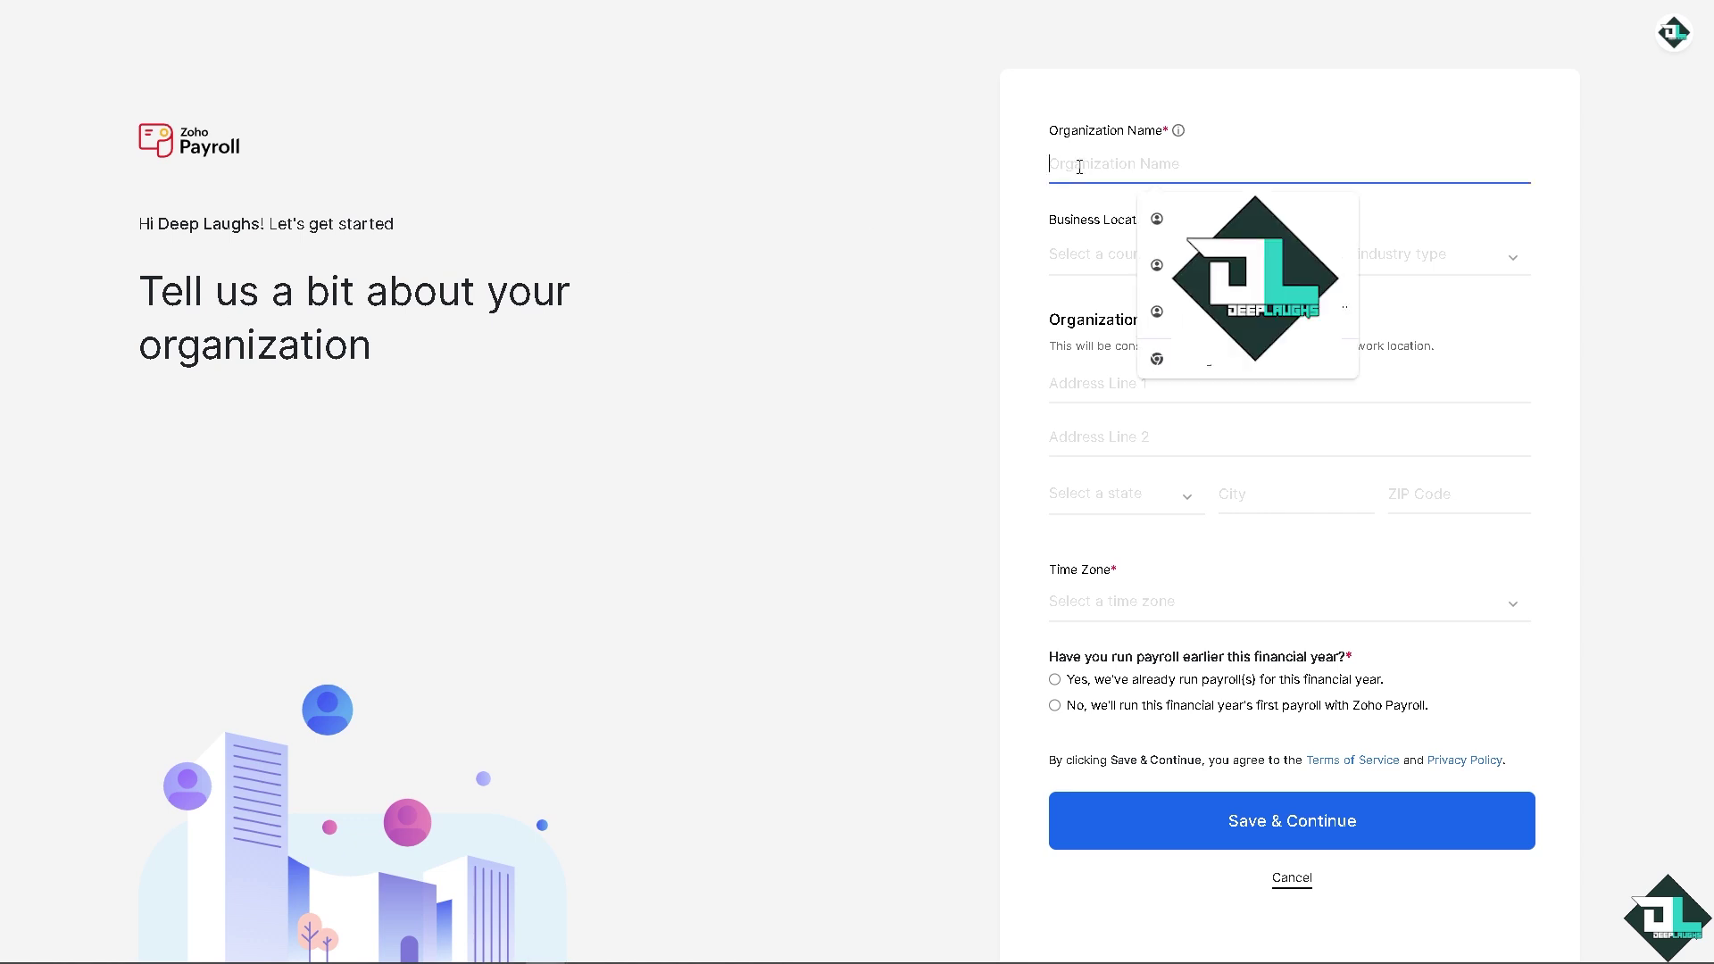
type("Deeplaughs")
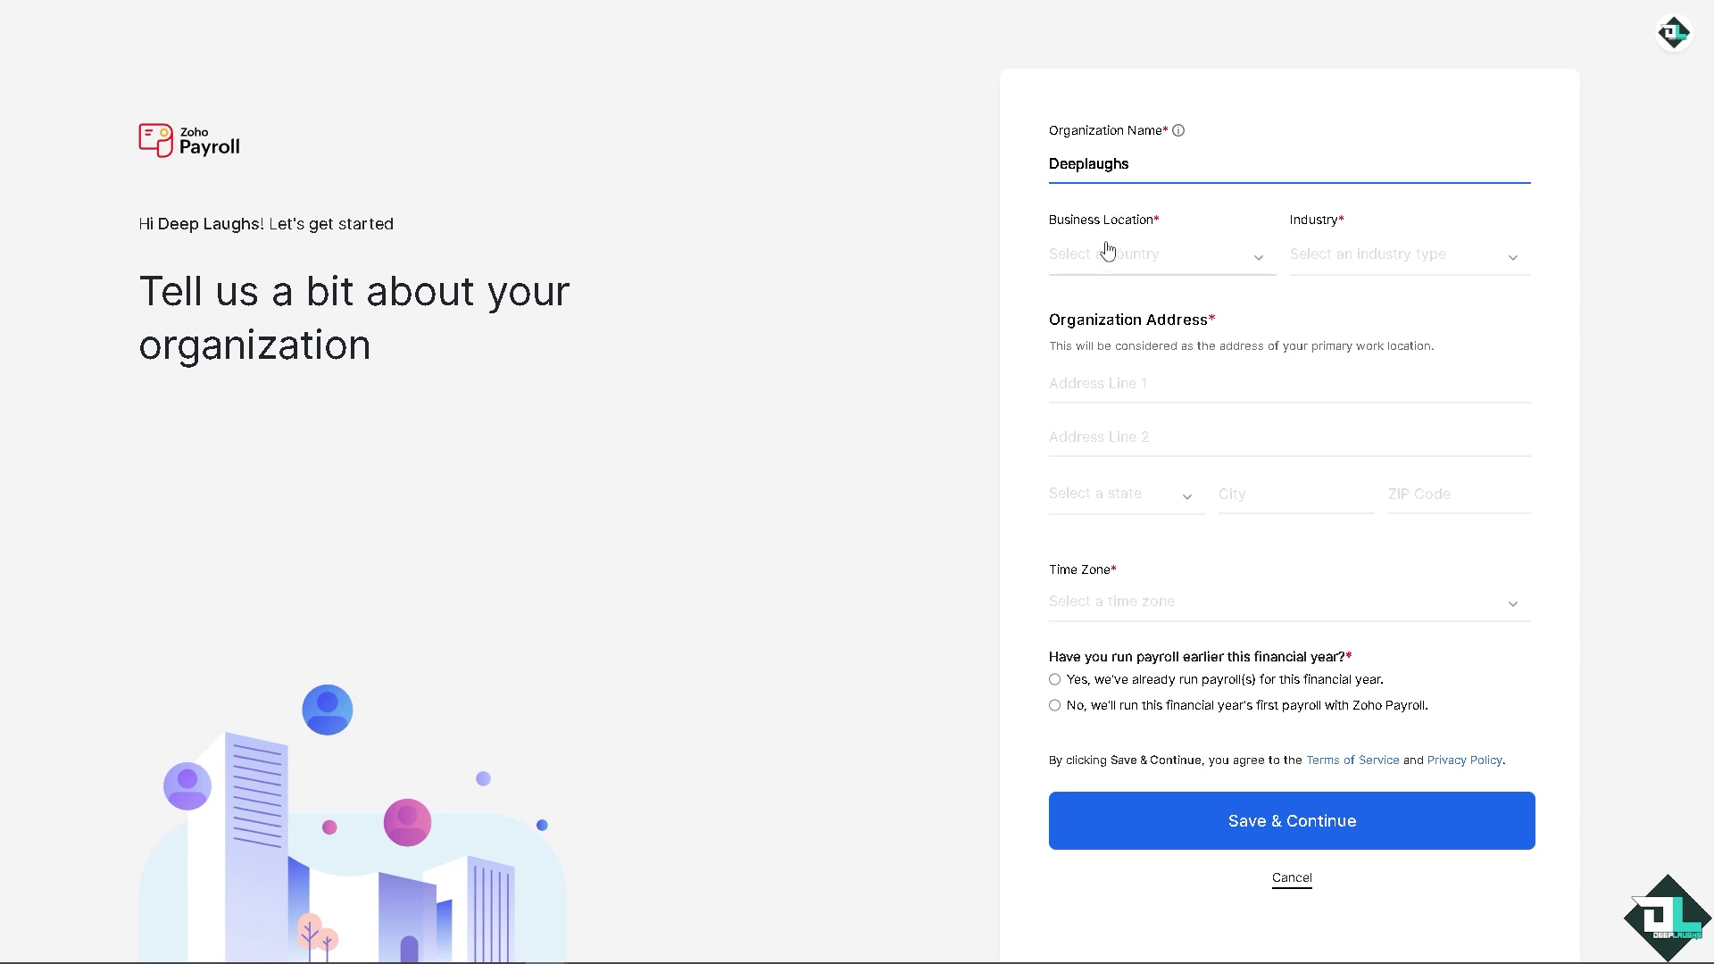
left_click(1107, 253)
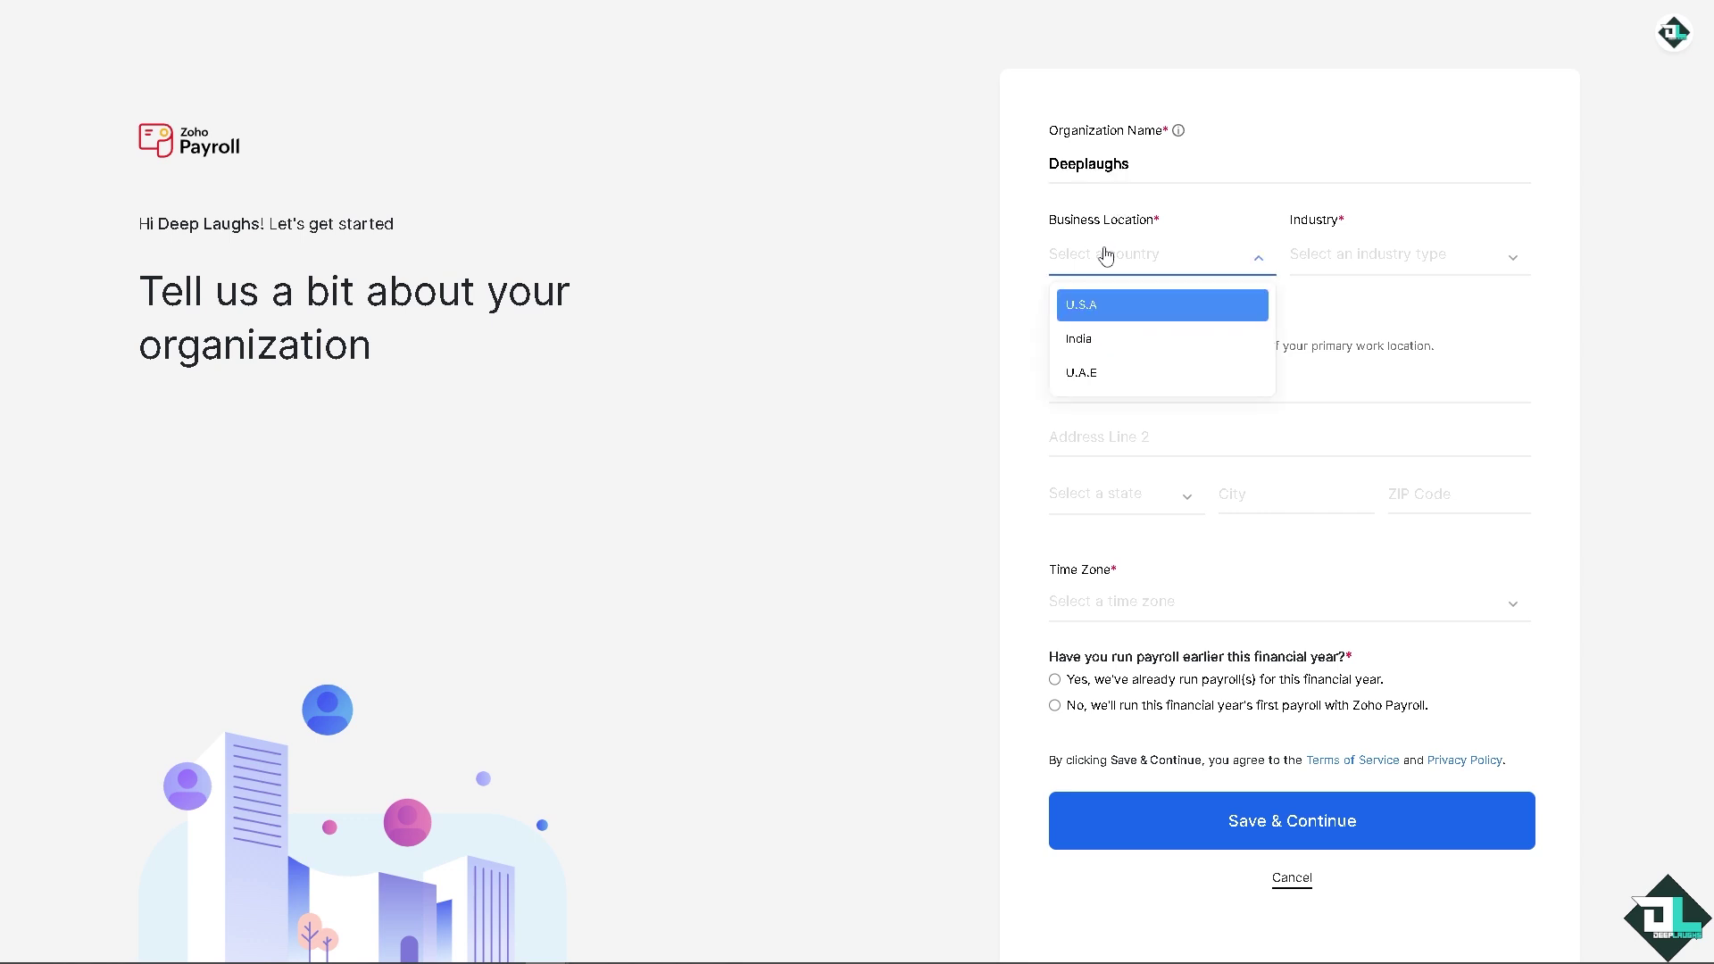
left_click(1119, 300)
left_click(1369, 270)
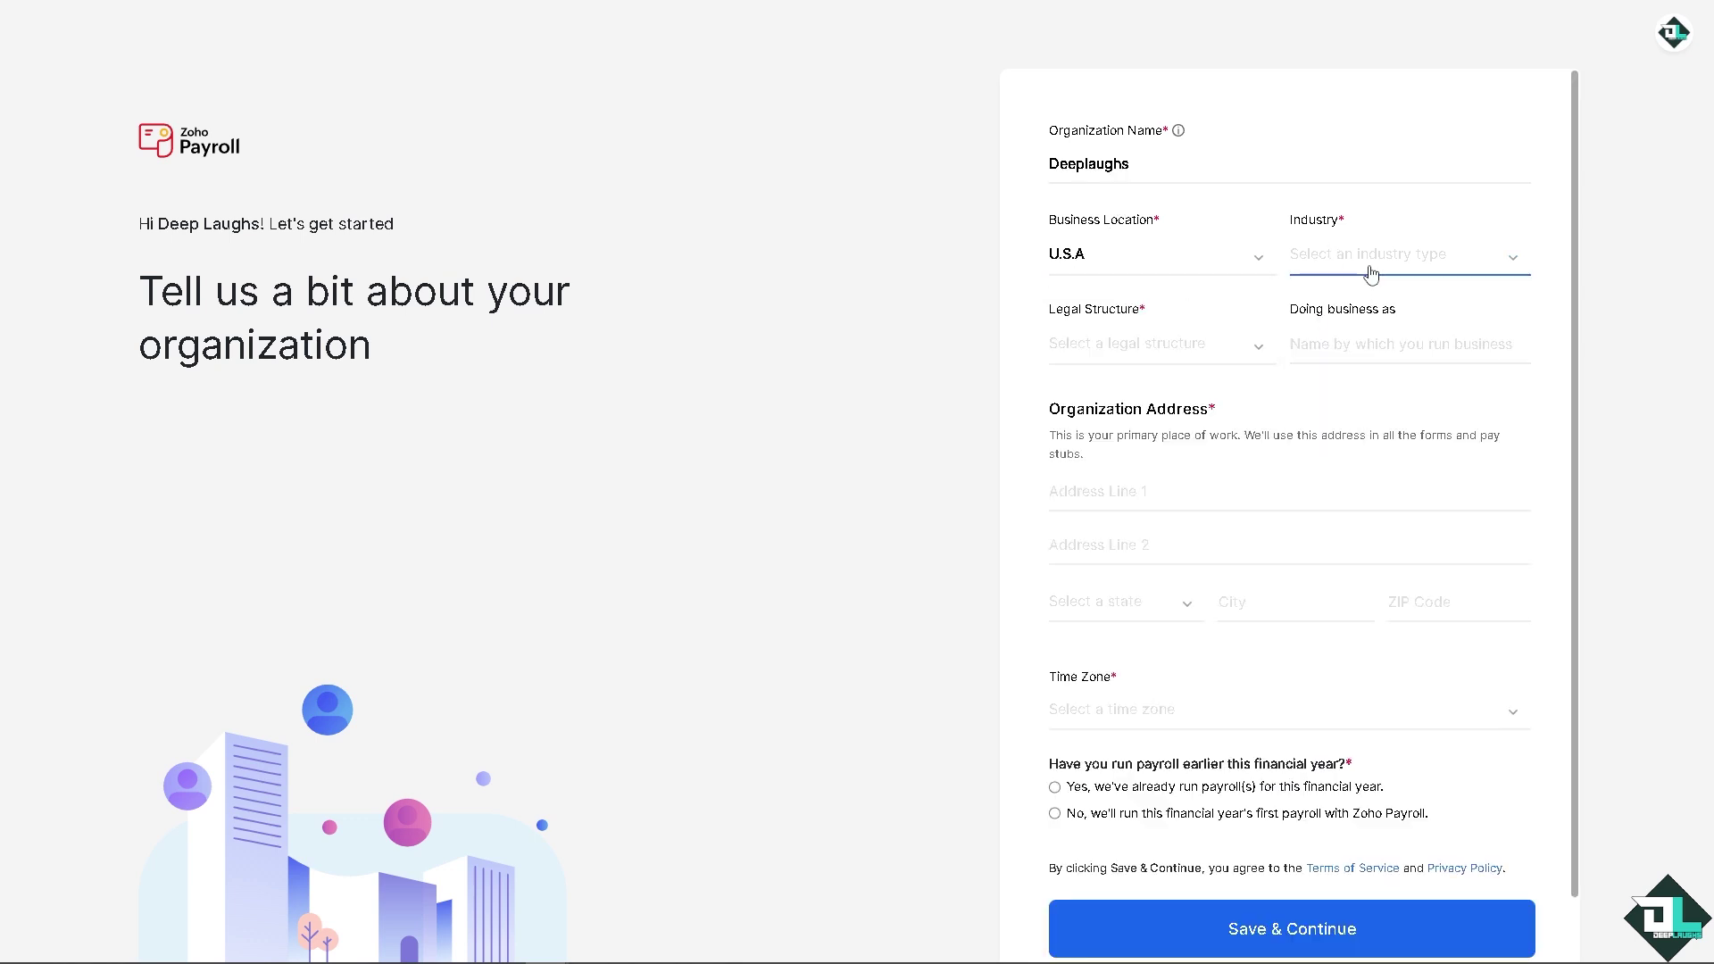
scroll(1375, 357, "down", 3)
scroll(1350, 406, "up", 1)
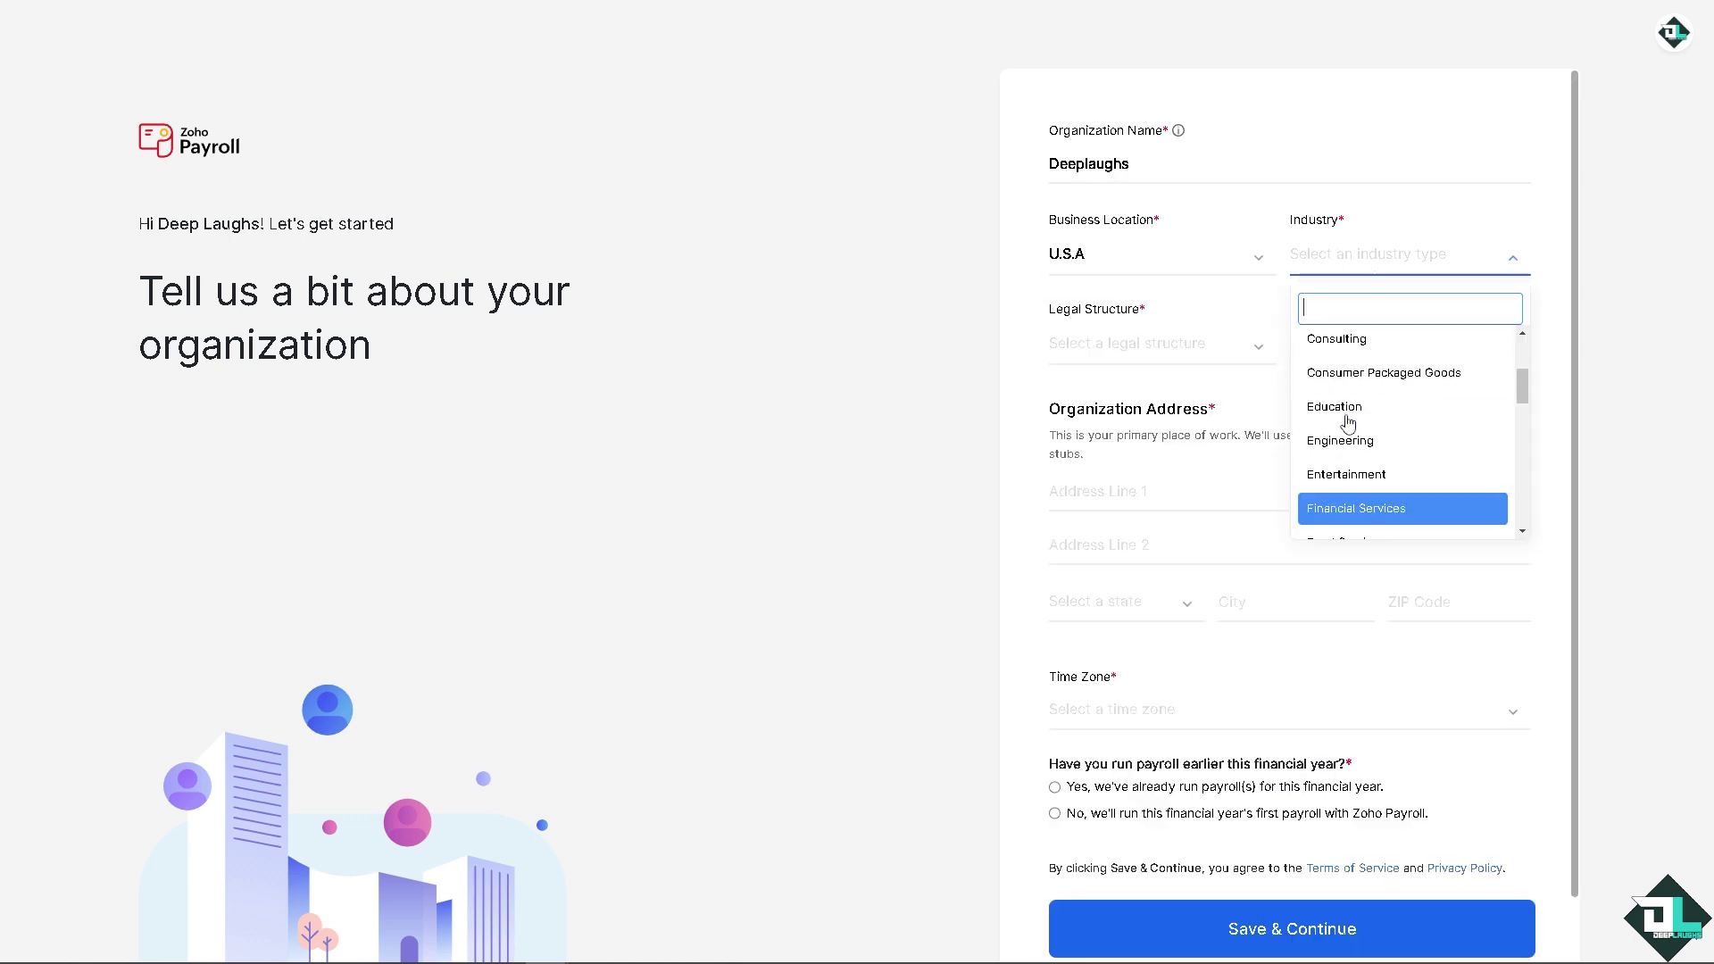
left_click(1371, 464)
Step: Set the legal structure to Partnership and start the doing-business-as name
left_click(1154, 356)
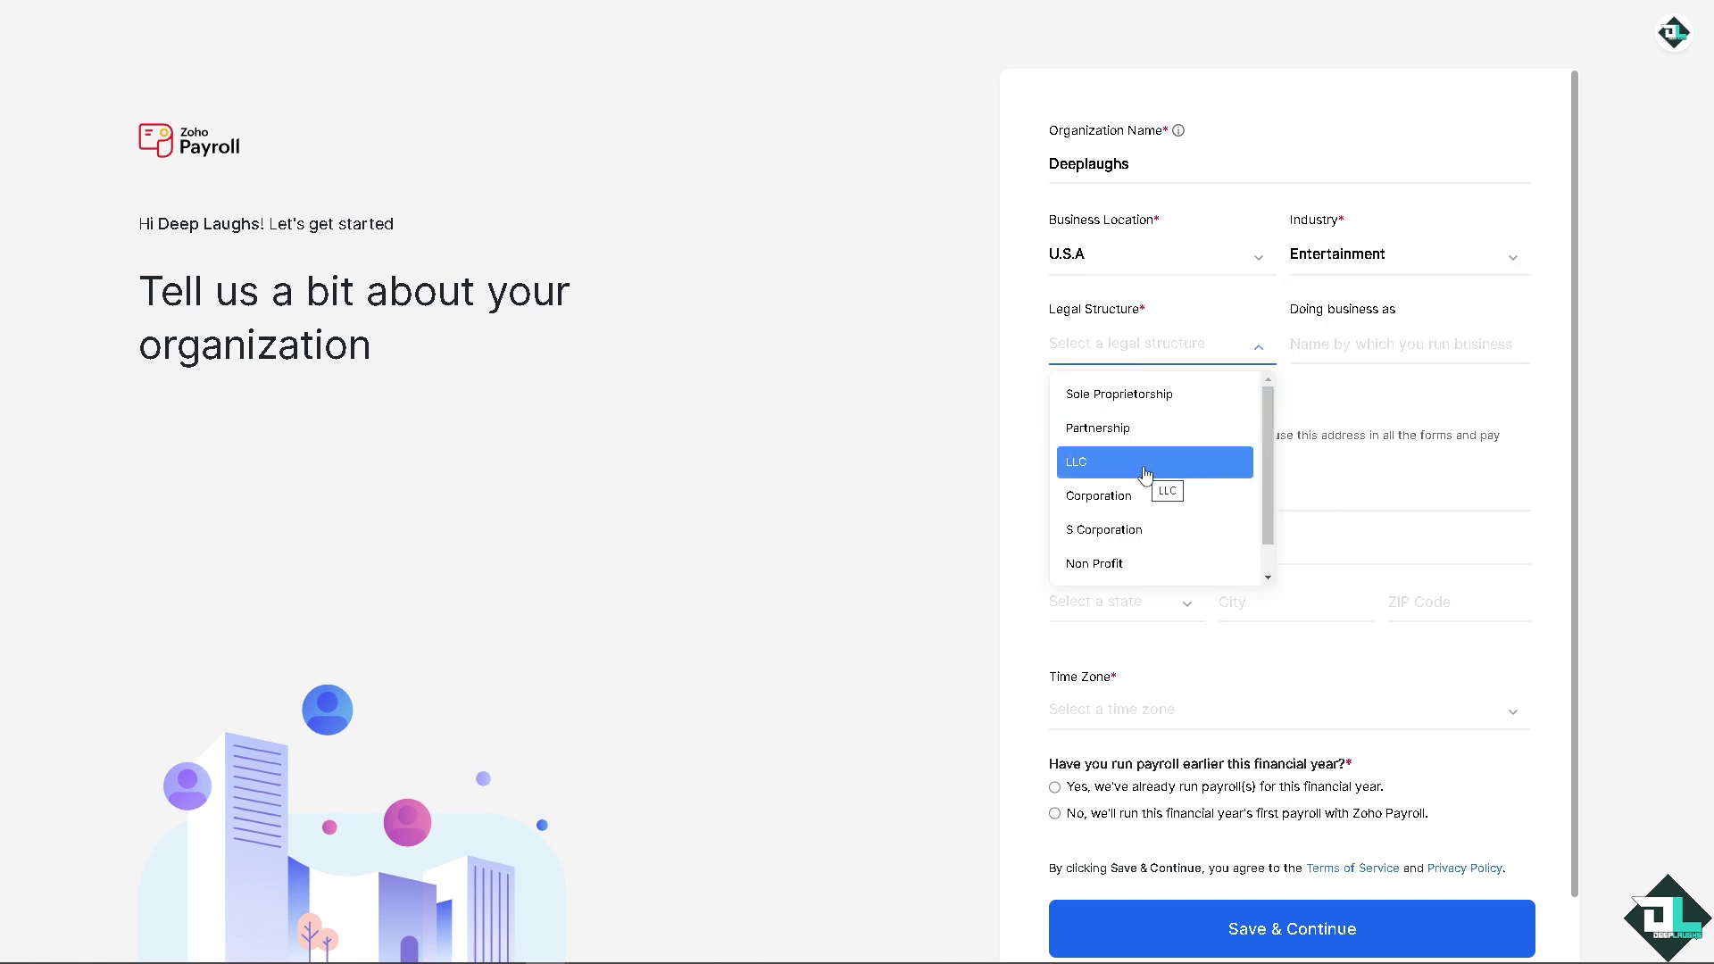
left_click(1151, 428)
left_click(1321, 350)
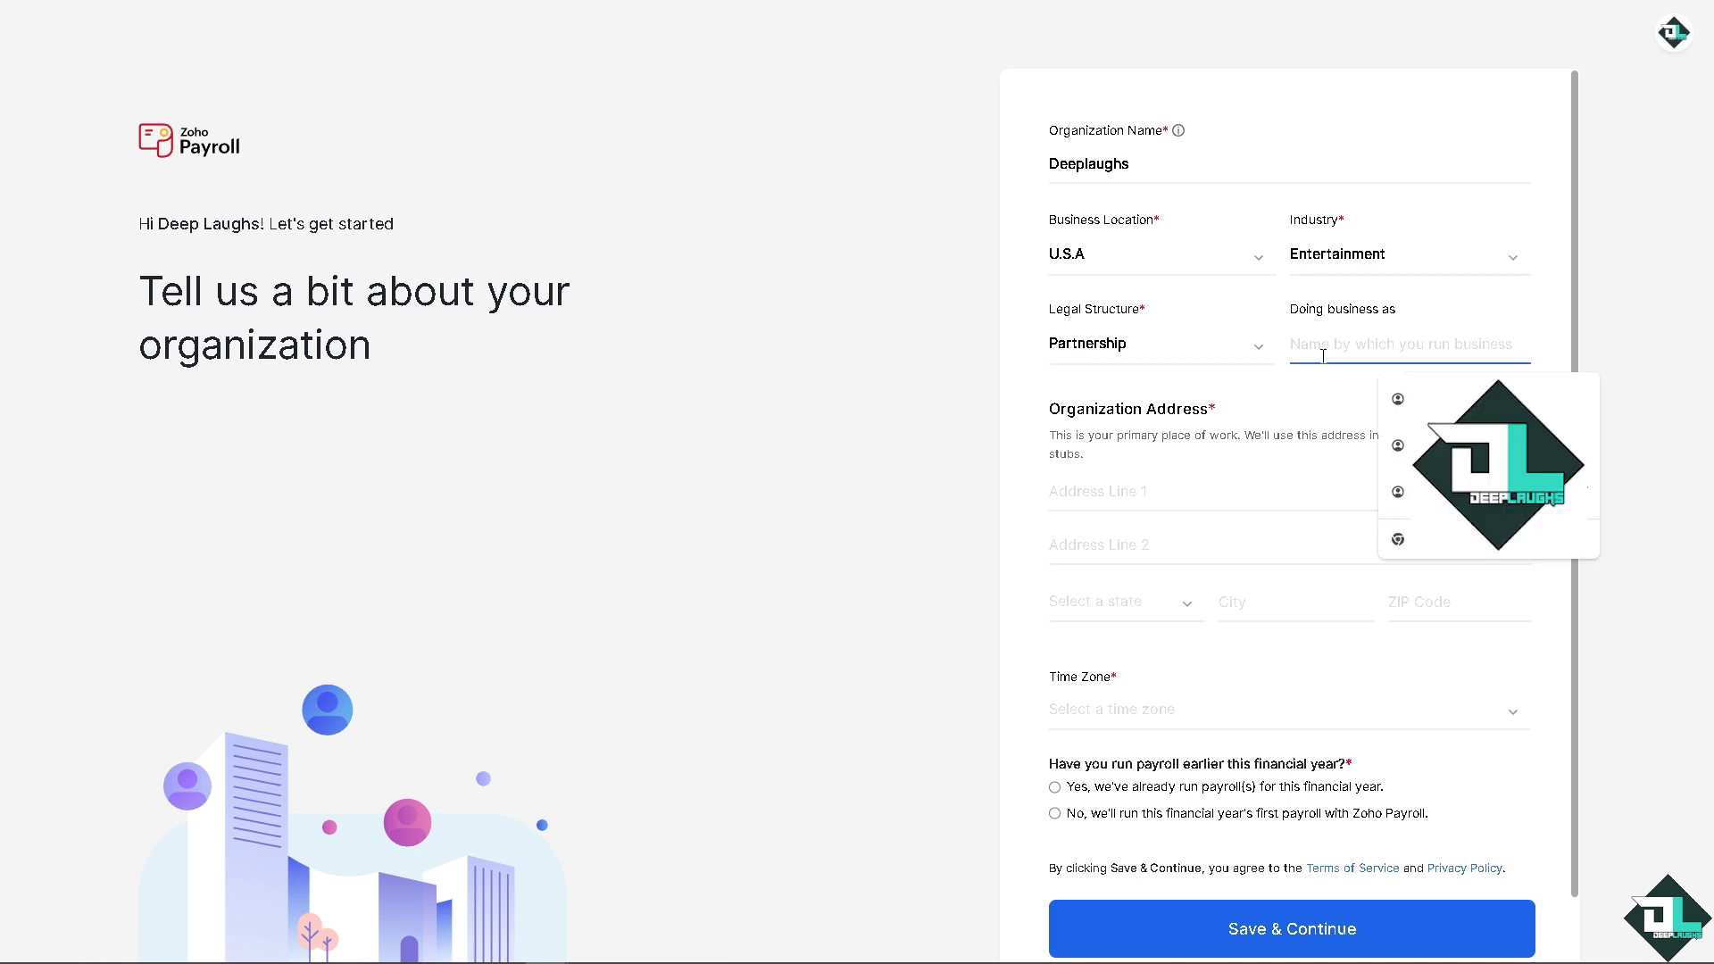
left_click(1322, 378)
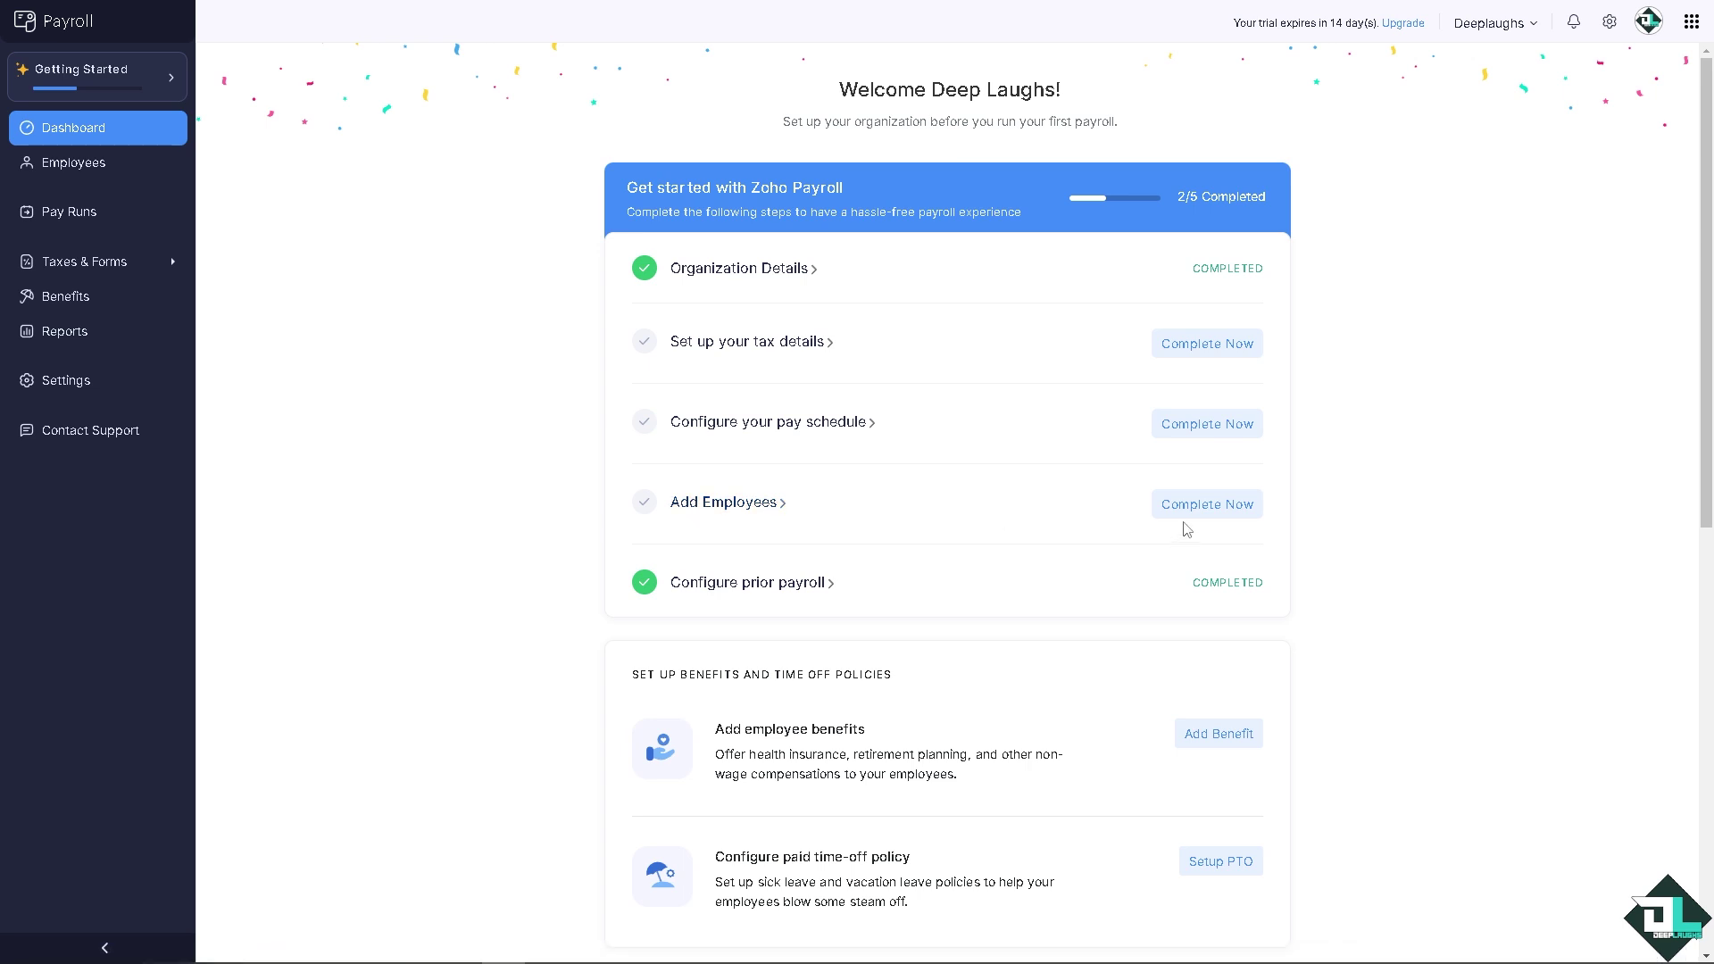
Step: Follow the Add Employees link from the Getting Started checklist to the Employees page
left_click(753, 505)
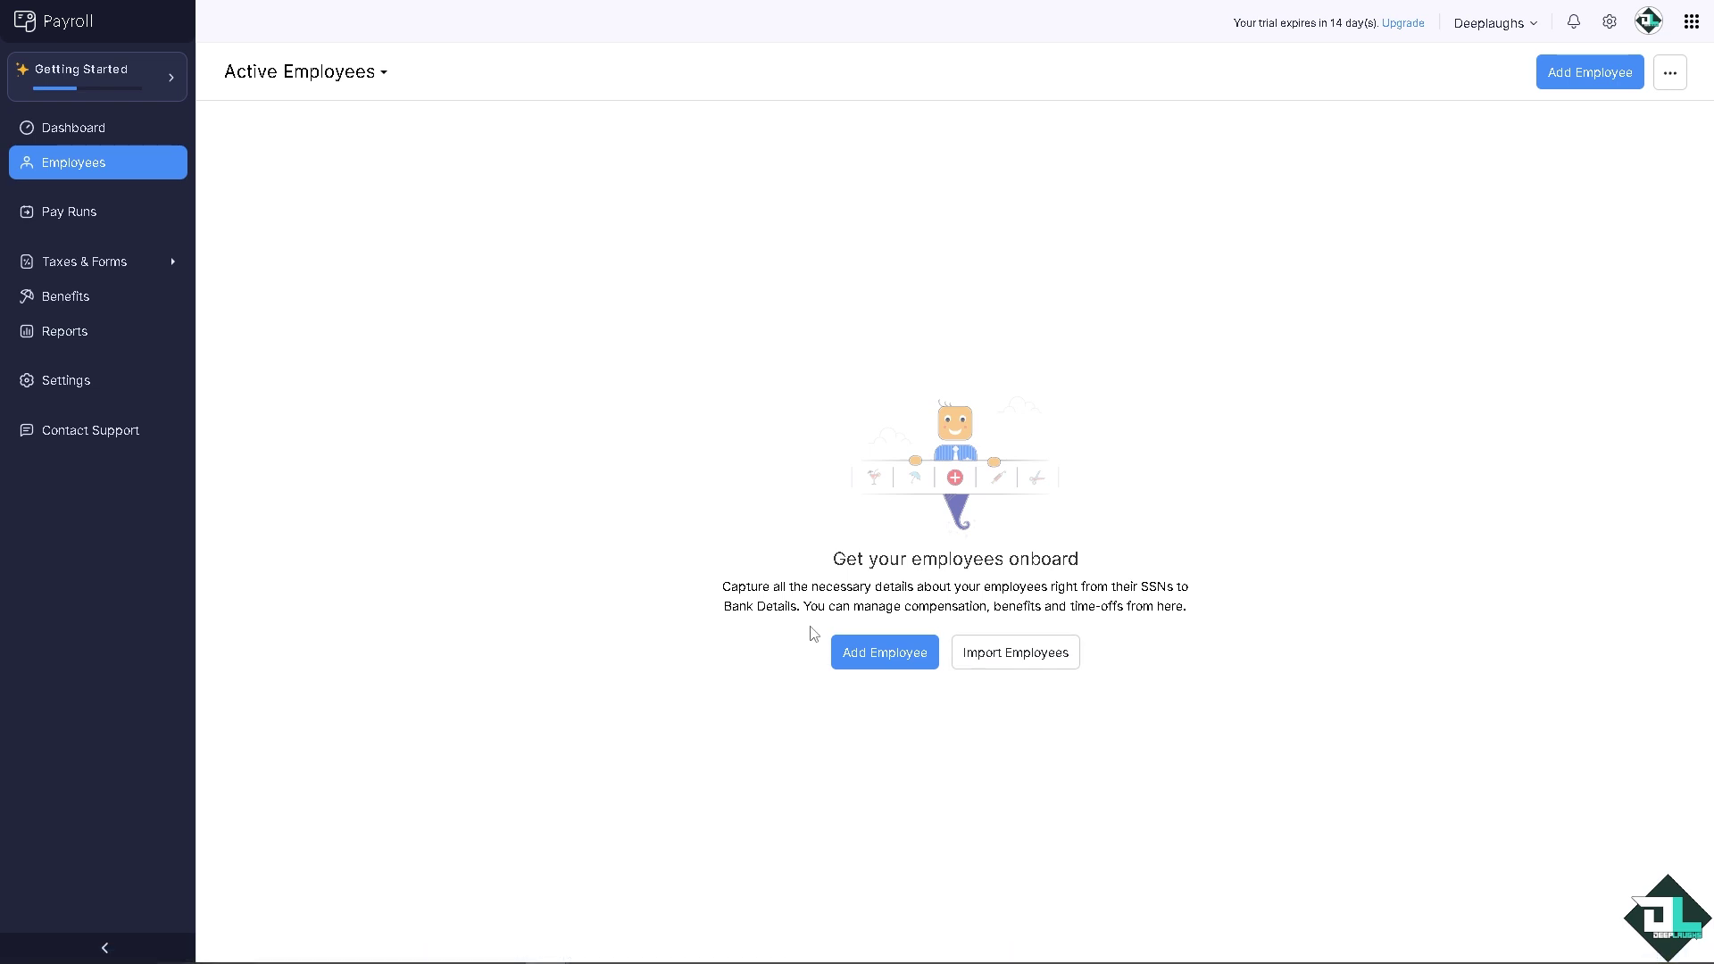
Step: Start a new employee with their first and last name and first day 01 Sep 2024
left_click(862, 655)
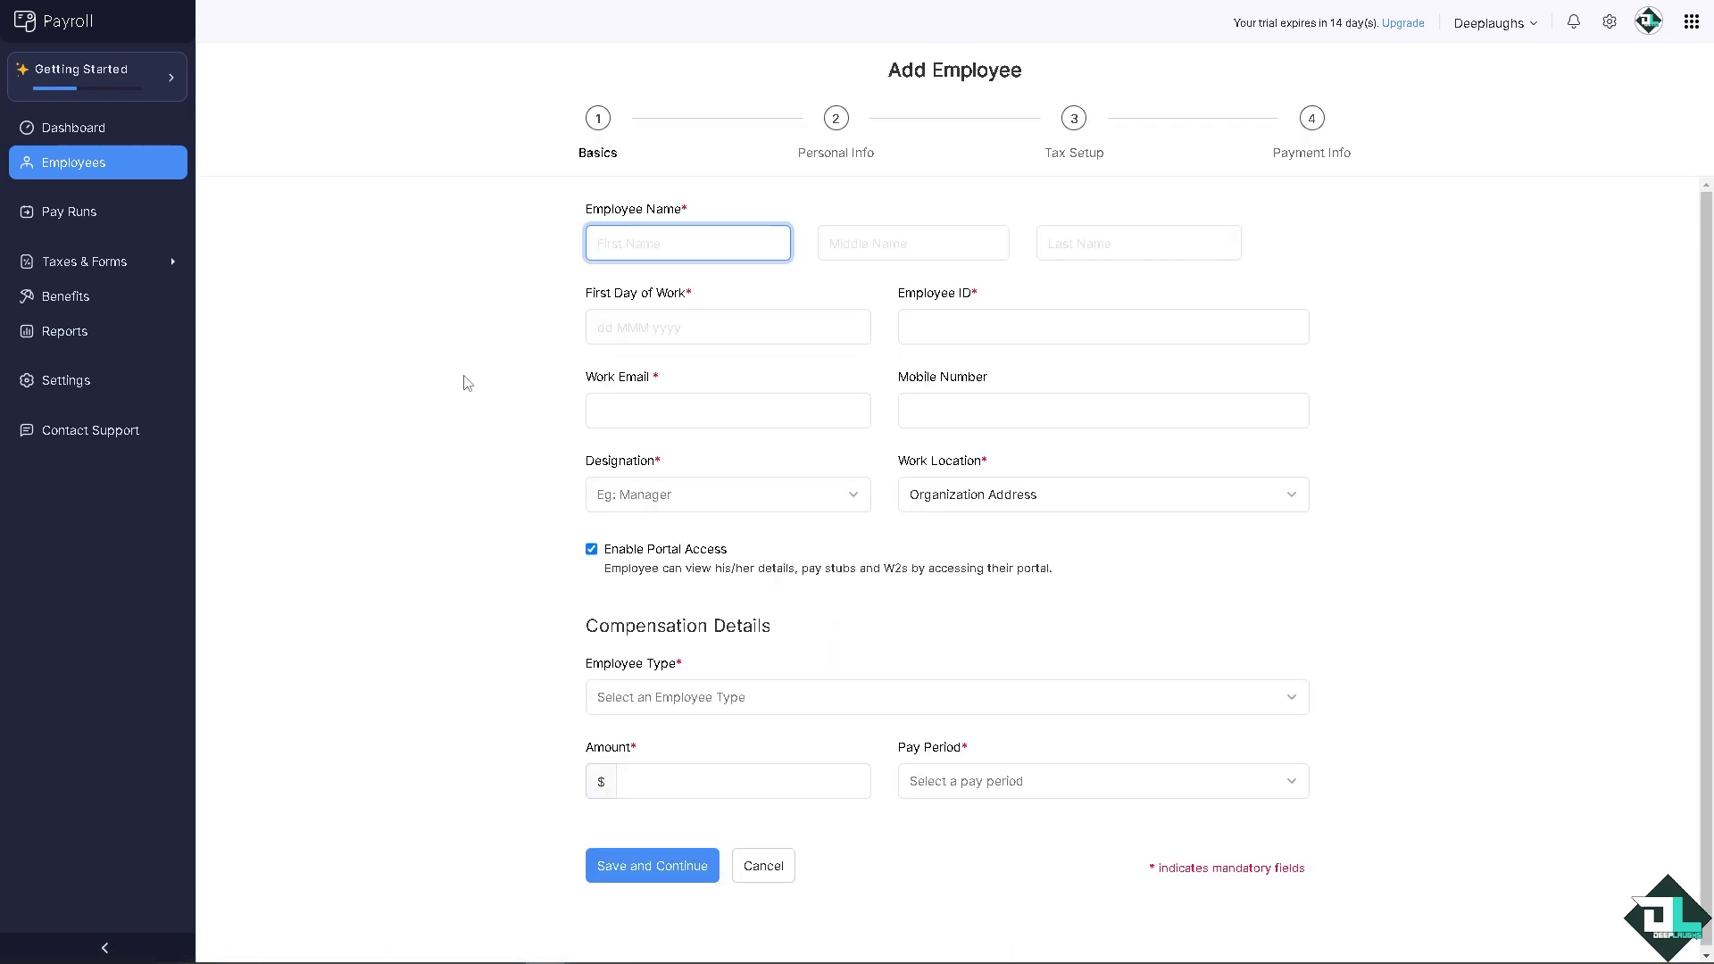
type("DeeP")
type("p")
key("Tab")
key("Tab")
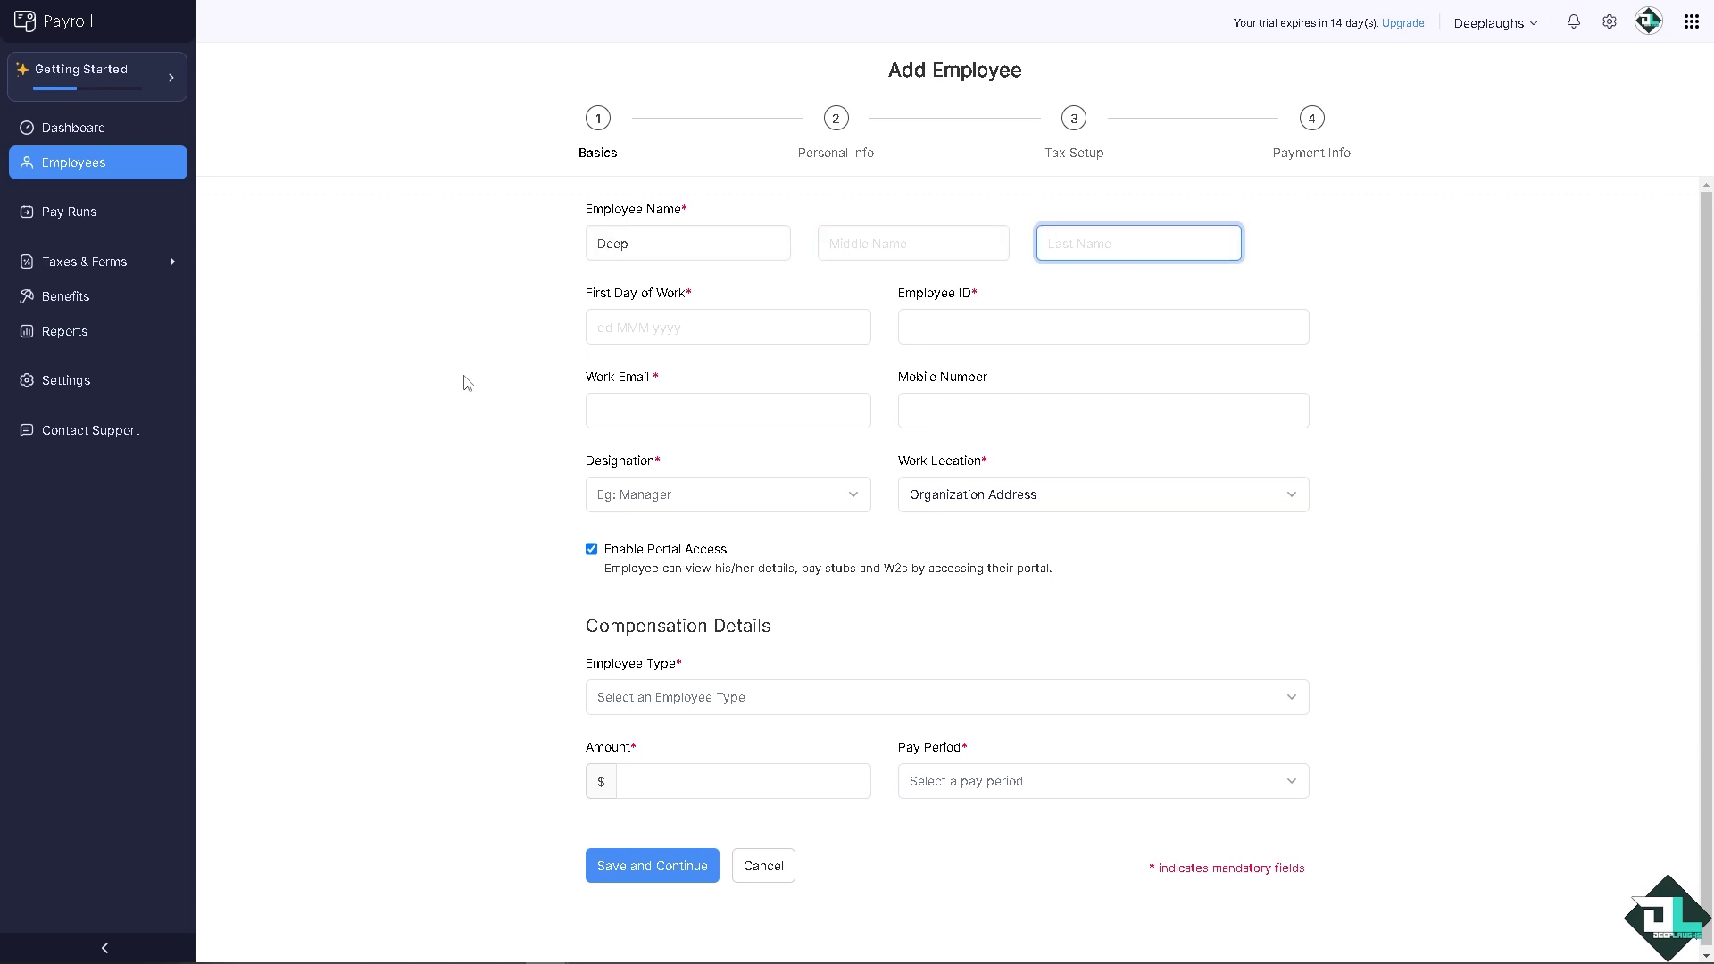
type("Laughs")
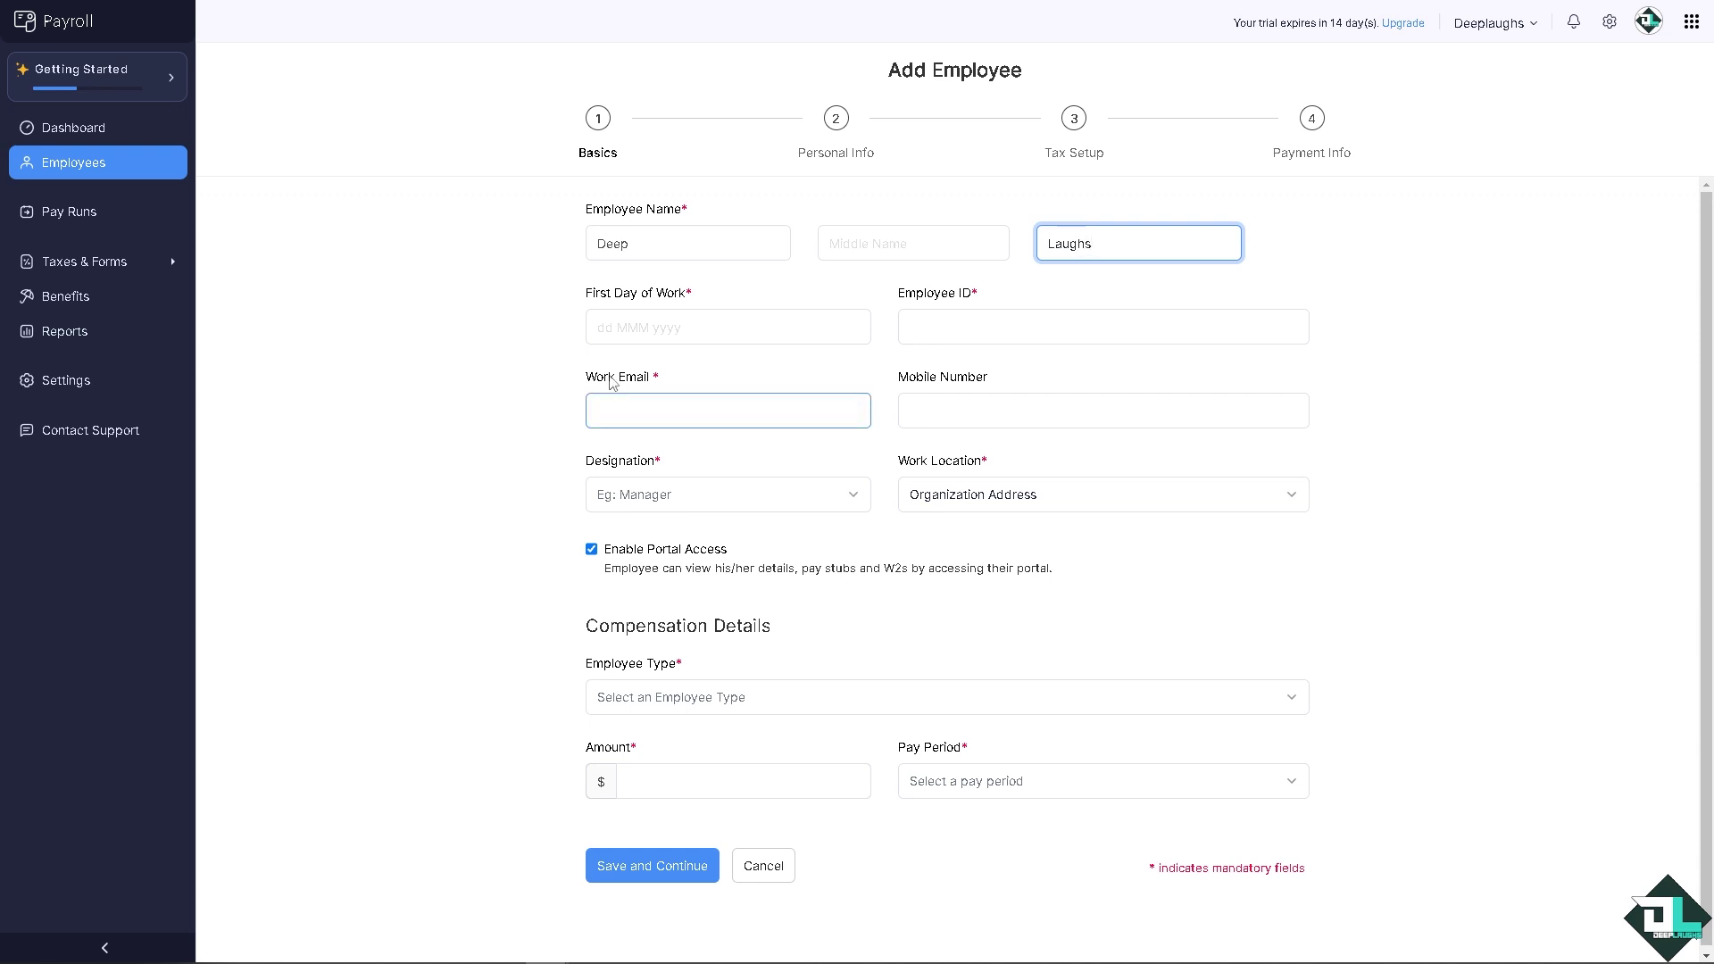
left_click(632, 320)
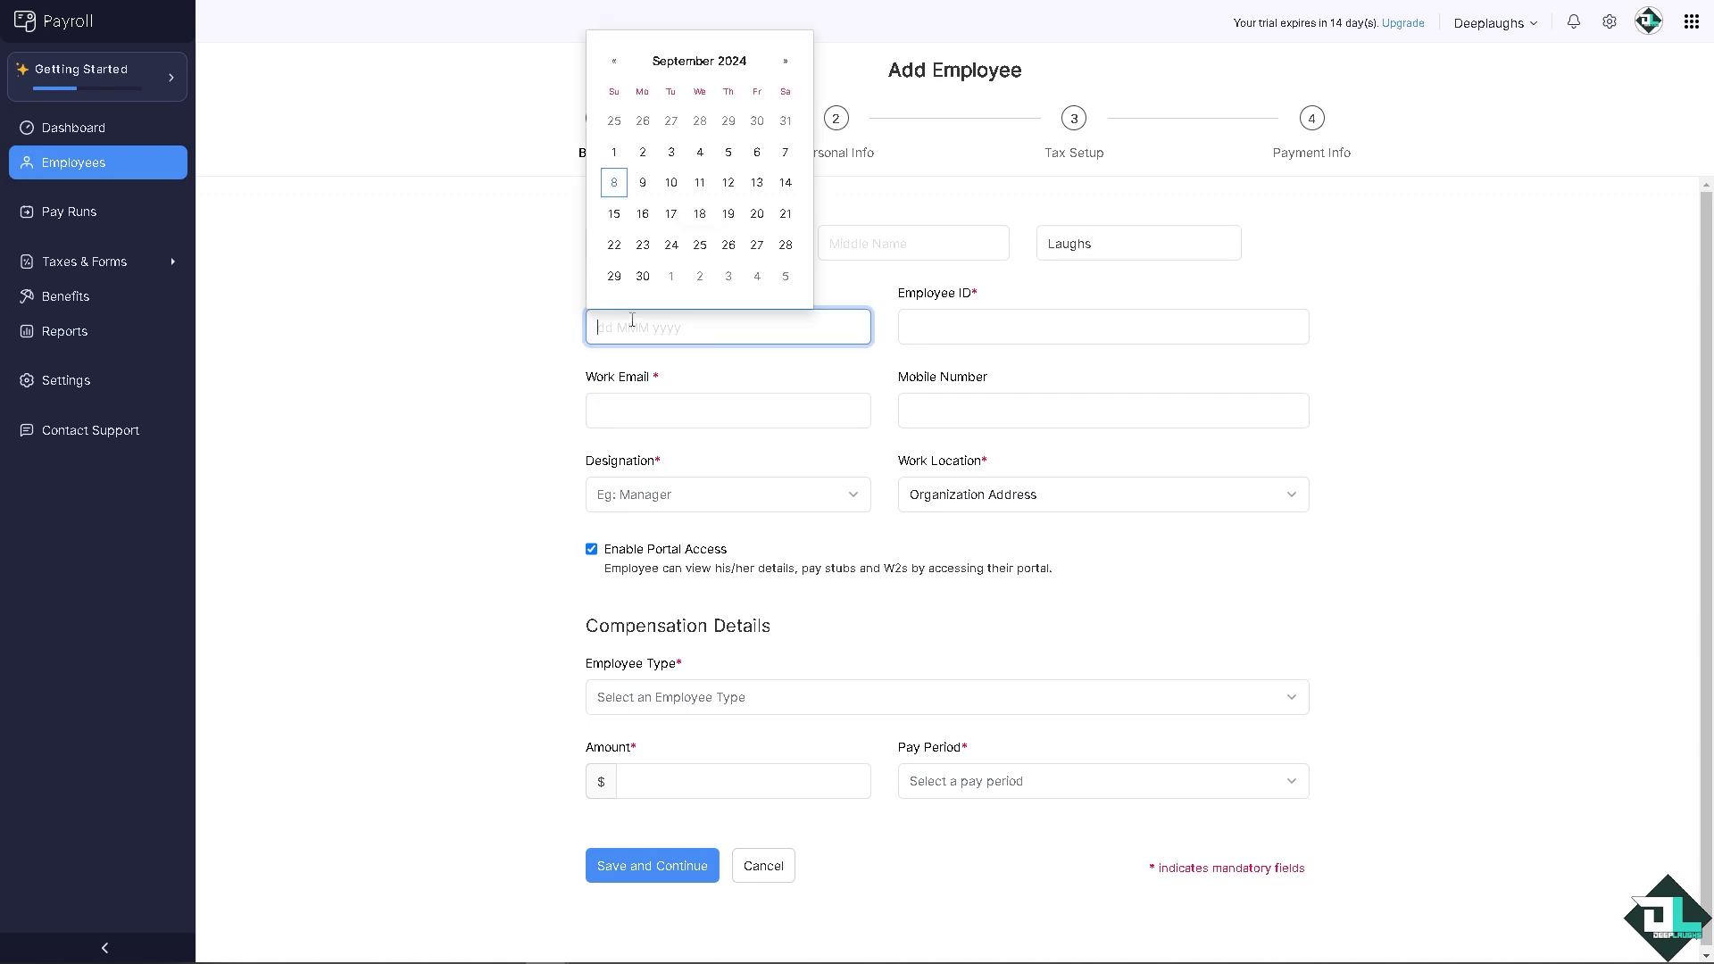
left_click(614, 152)
Step: Fill in the employee ID and the employee's work e-mail address
left_click(920, 332)
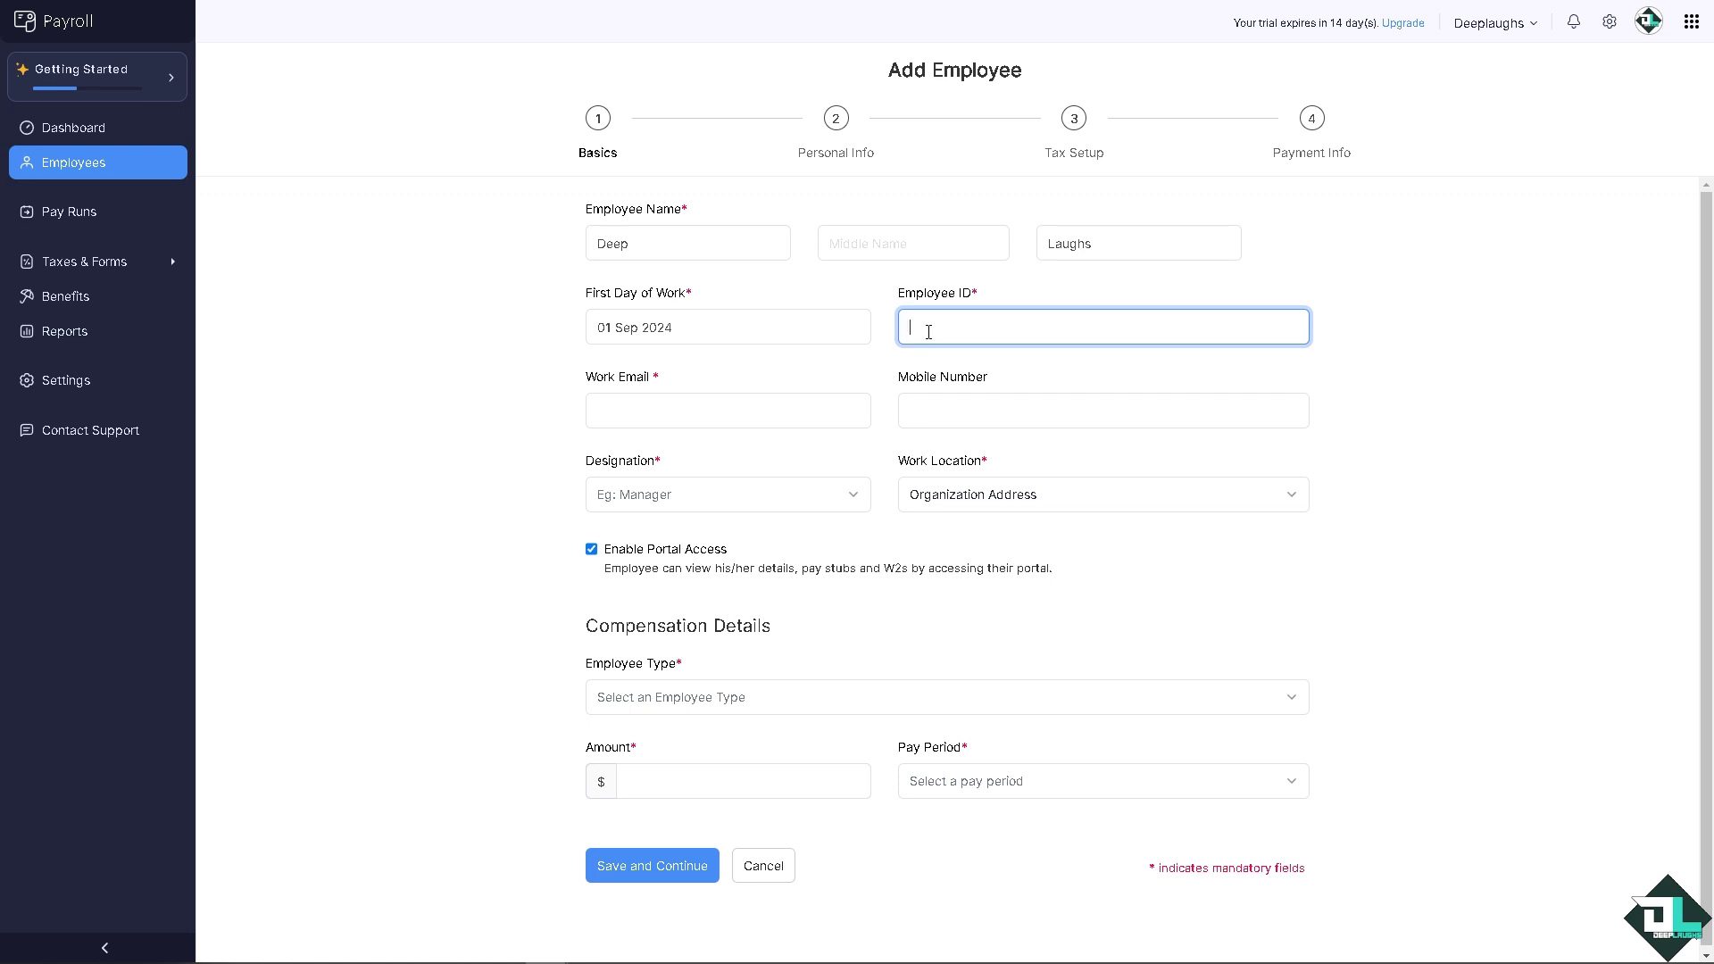
type("DL69")
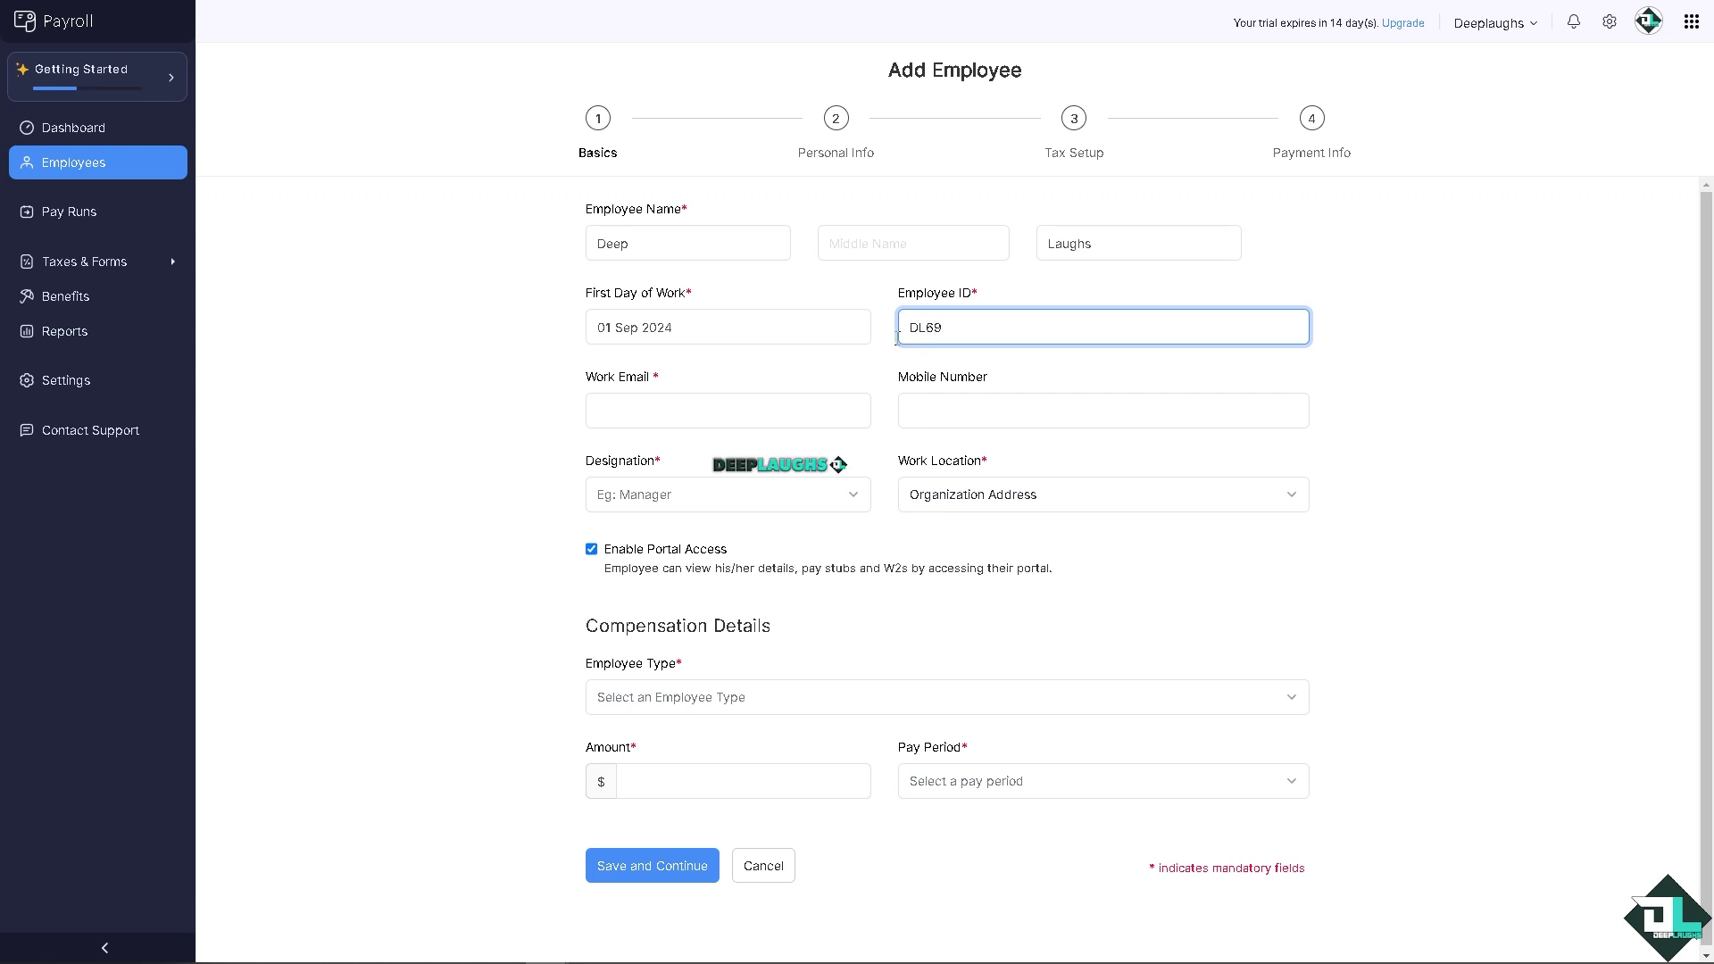
left_click(725, 412)
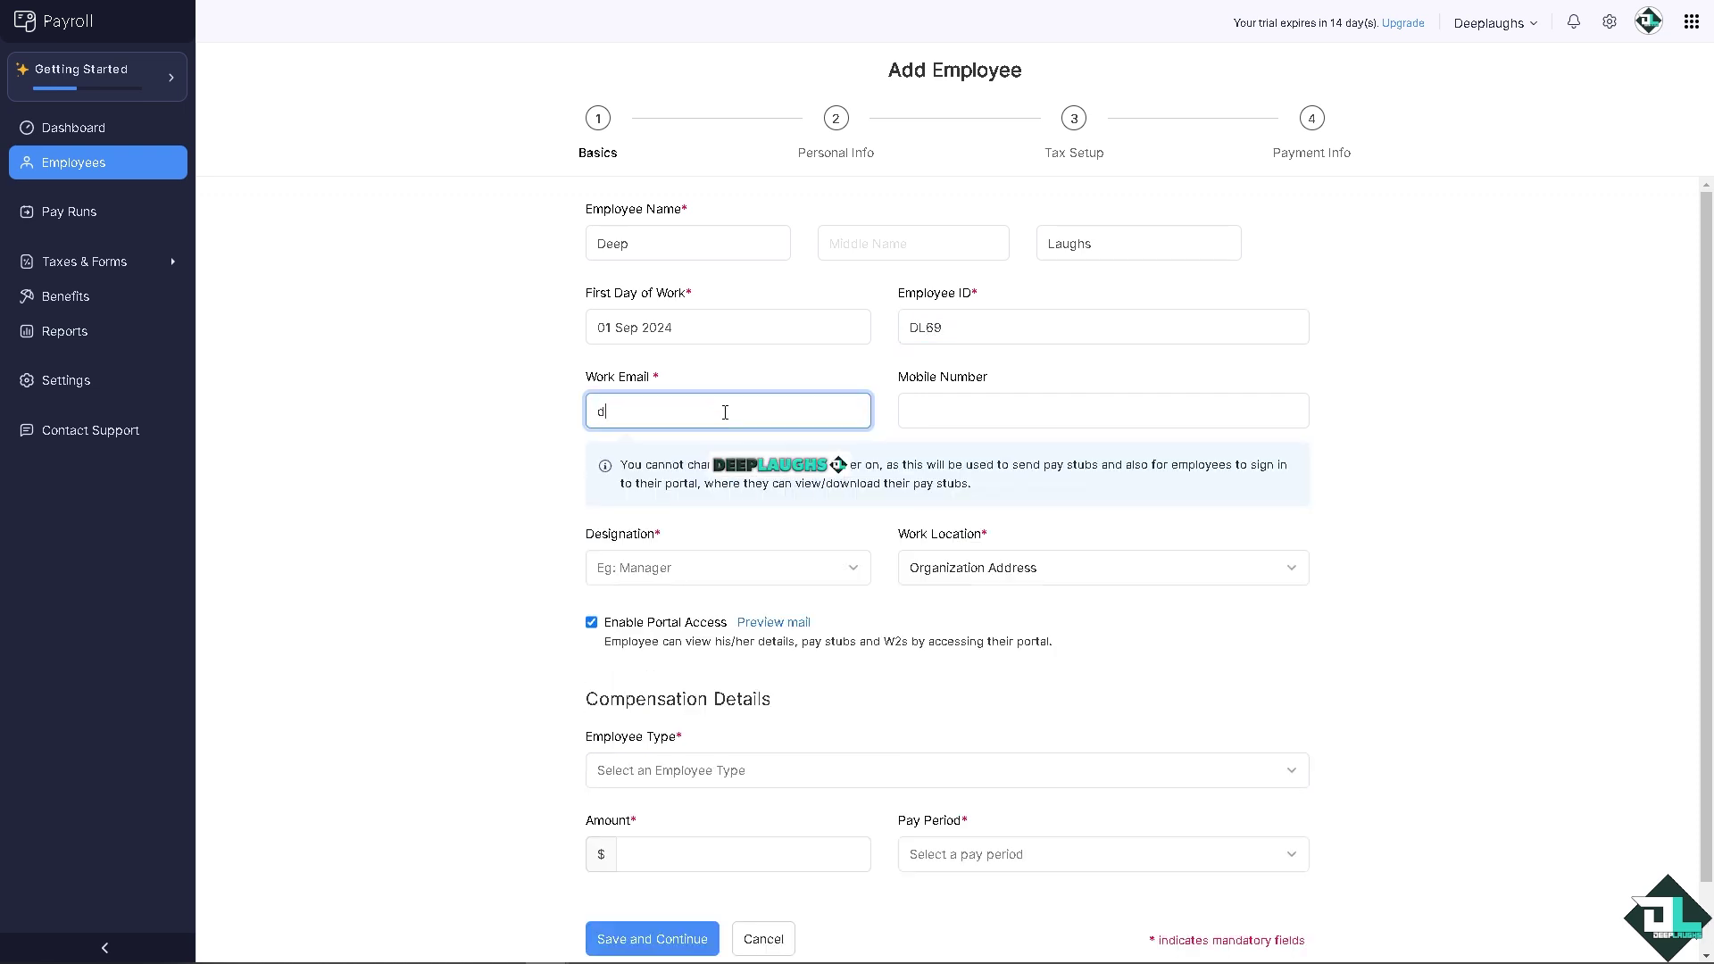
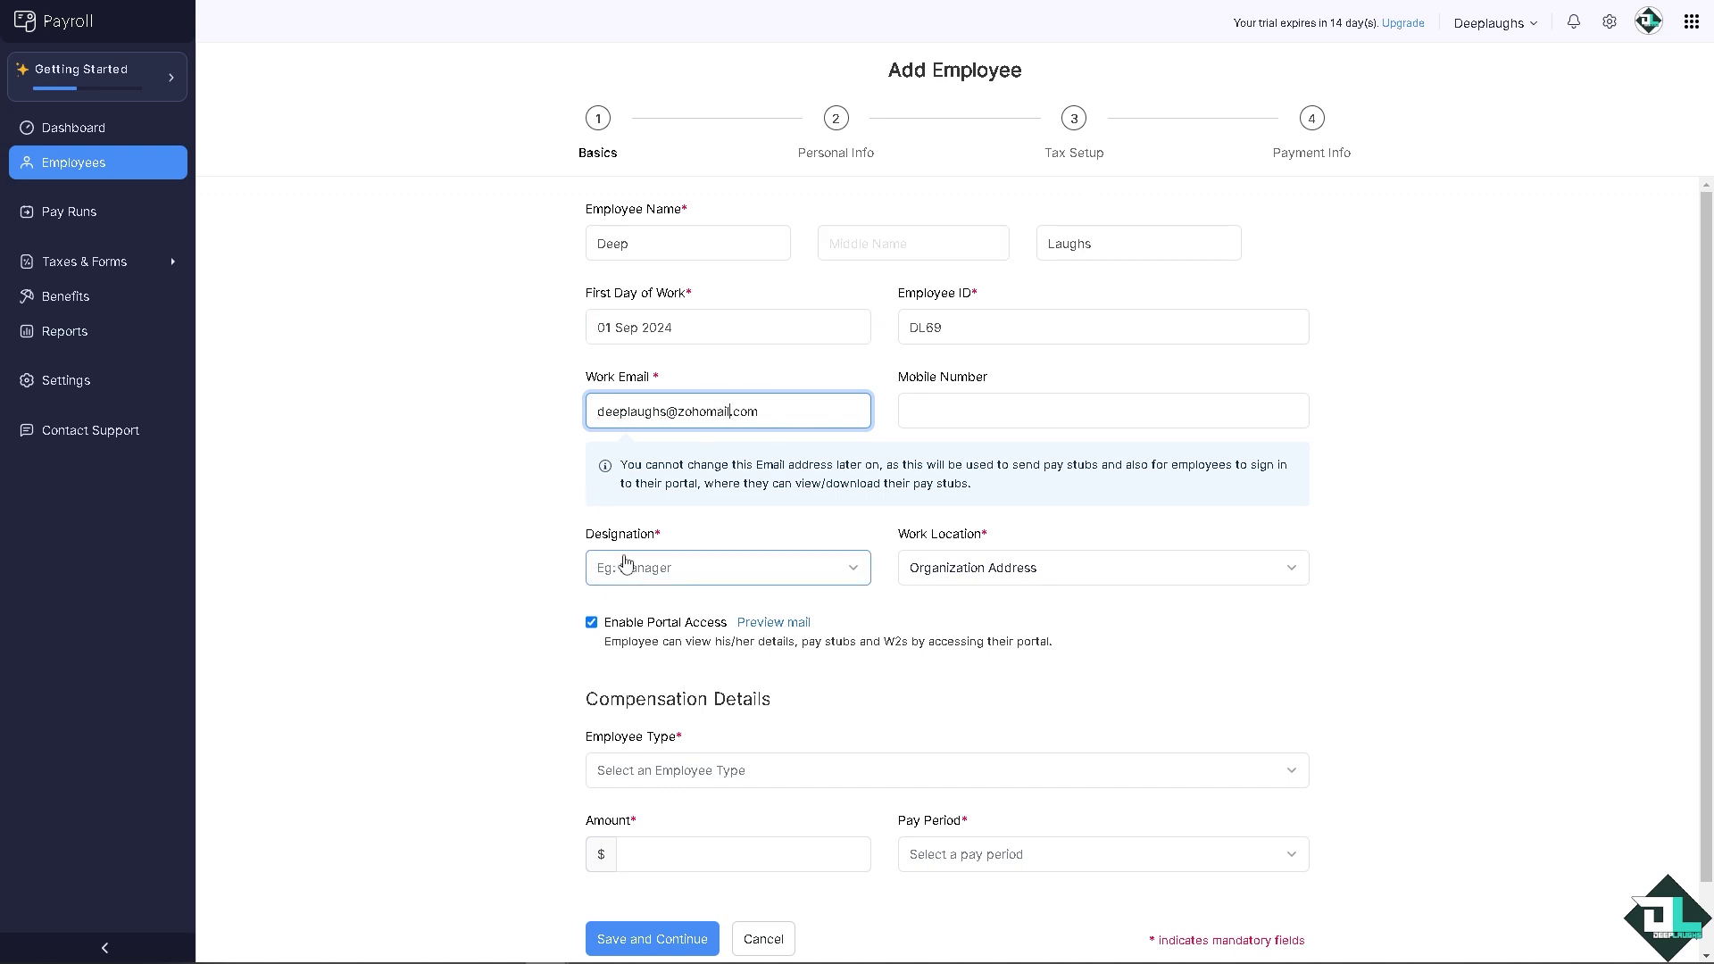
left_click(681, 489)
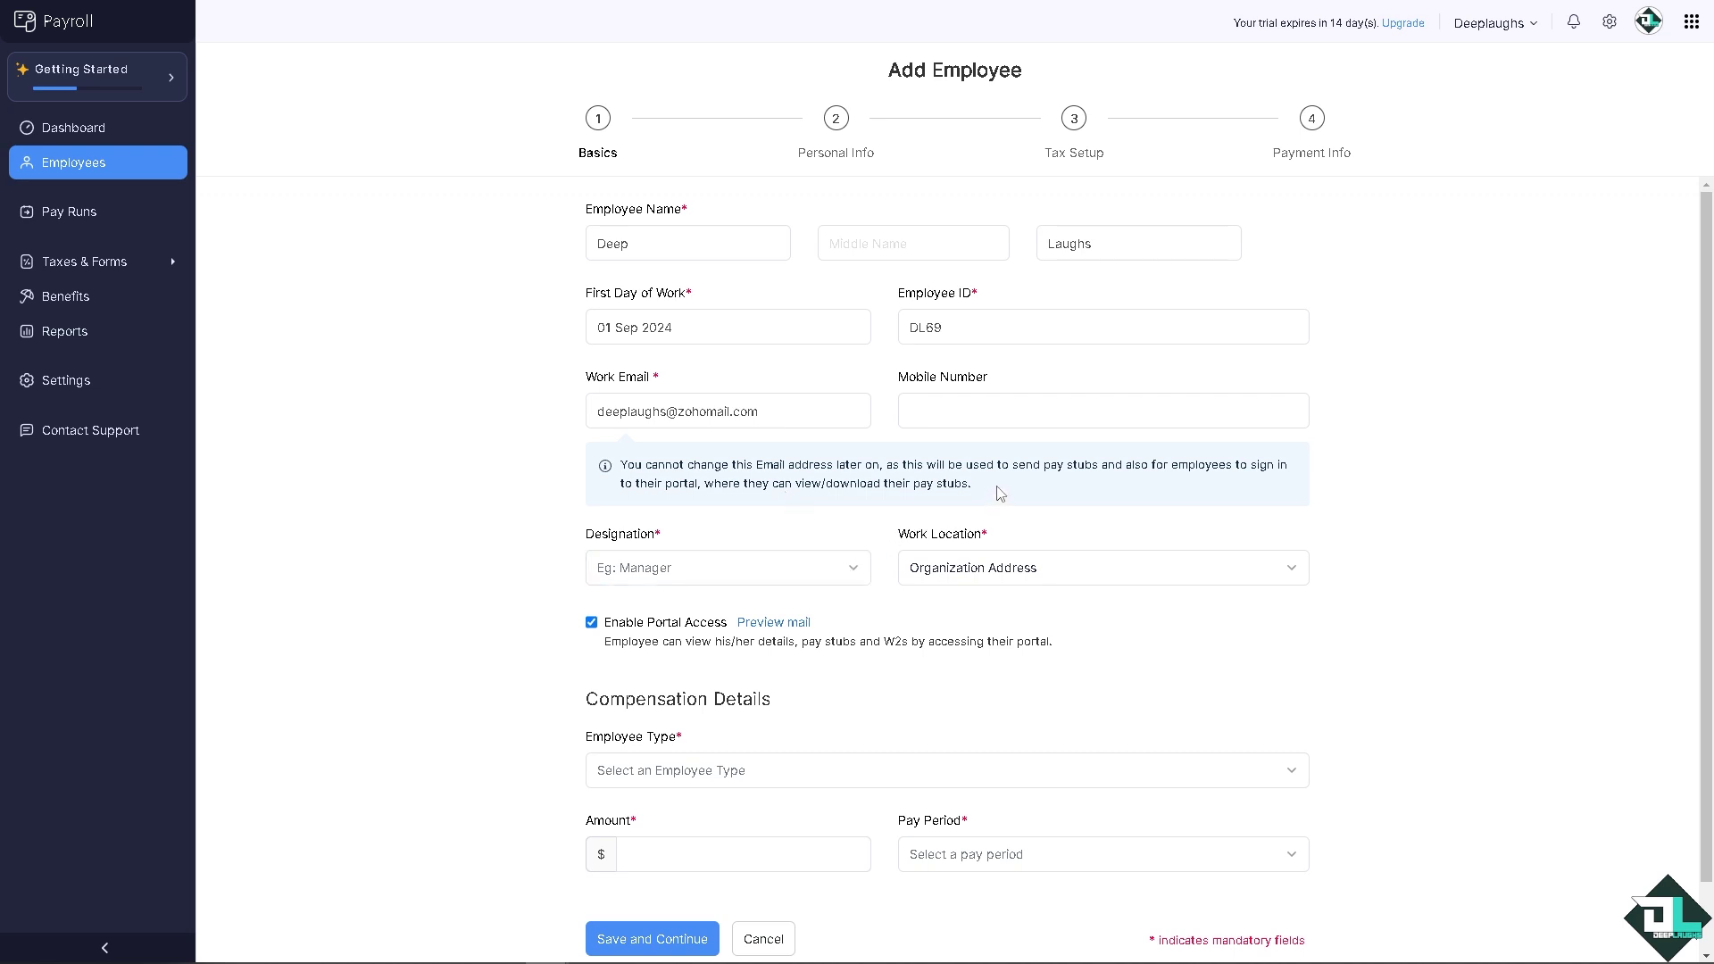
left_click_drag(998, 492, 623, 471)
left_click(822, 564)
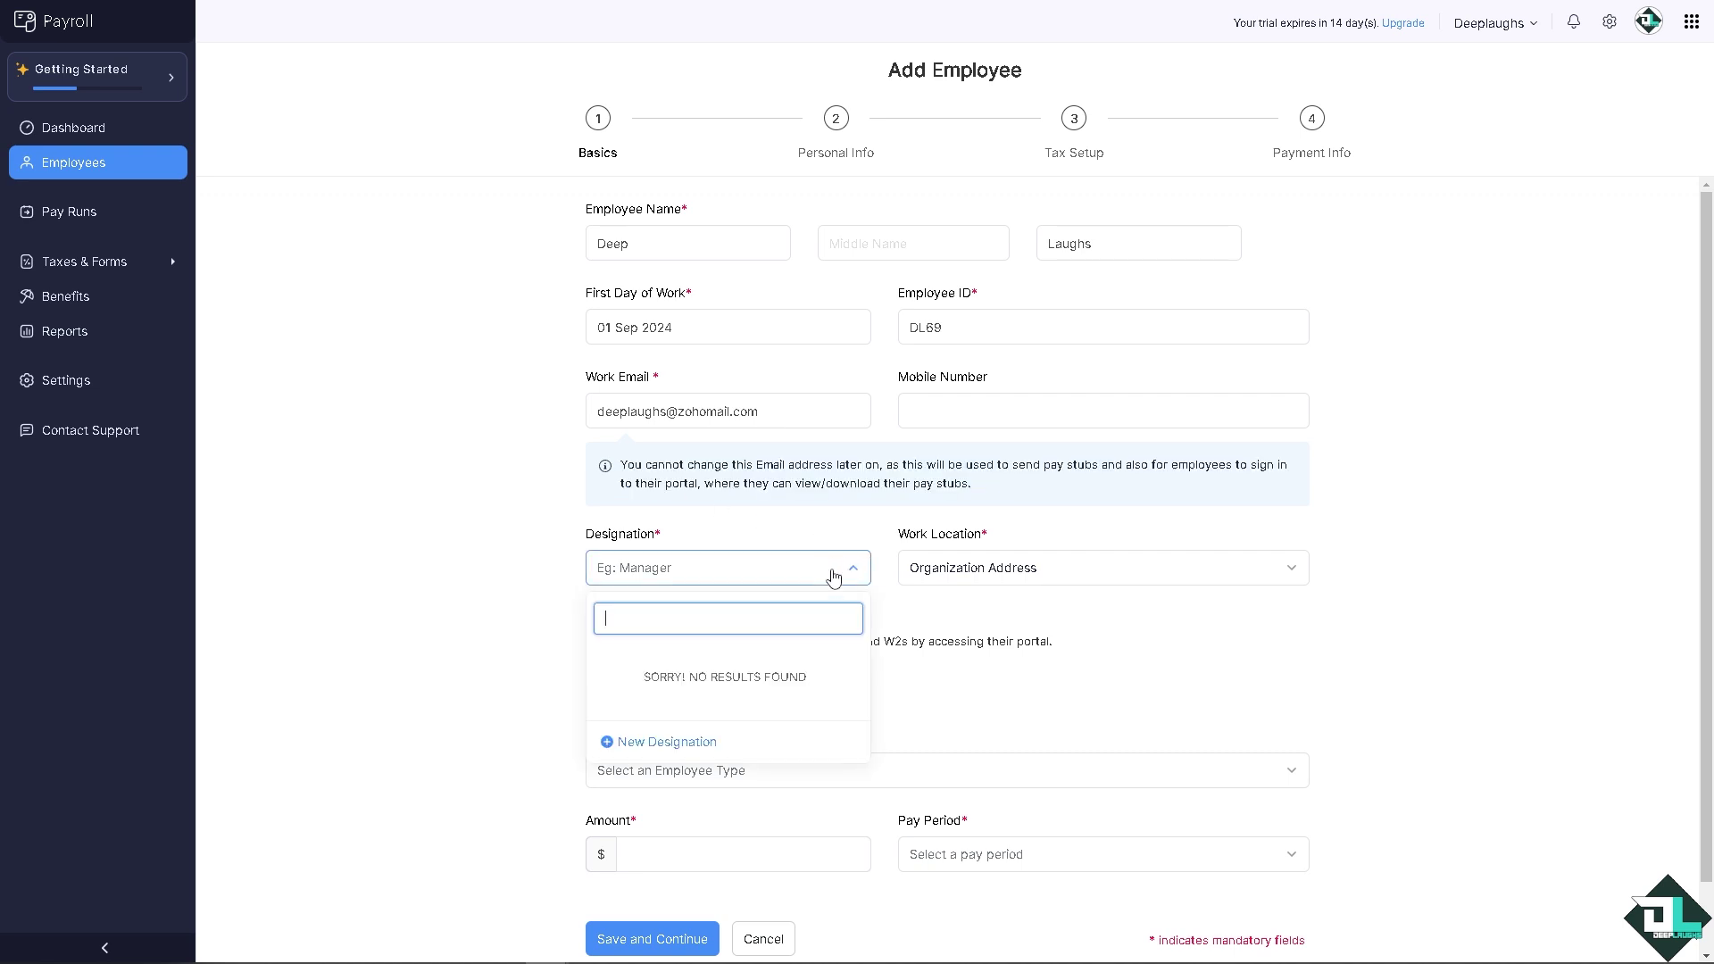
Step: Create a new Content Creator designation and assign it to the employee
left_click(637, 741)
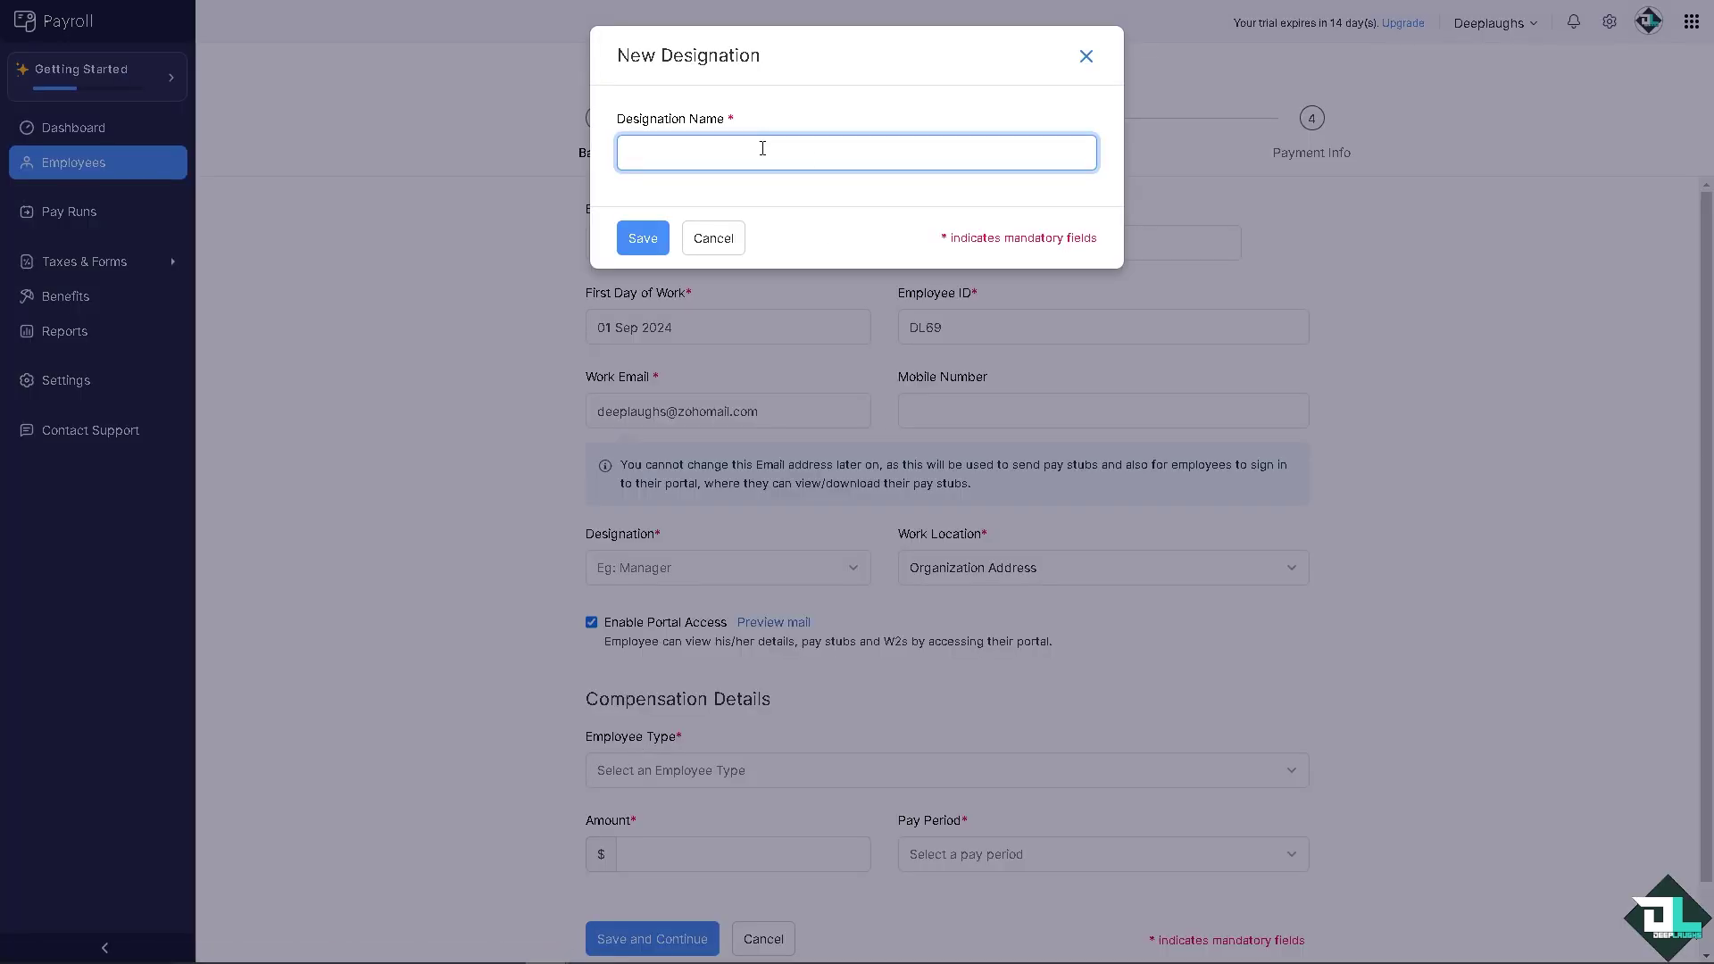
type("Content Cratore")
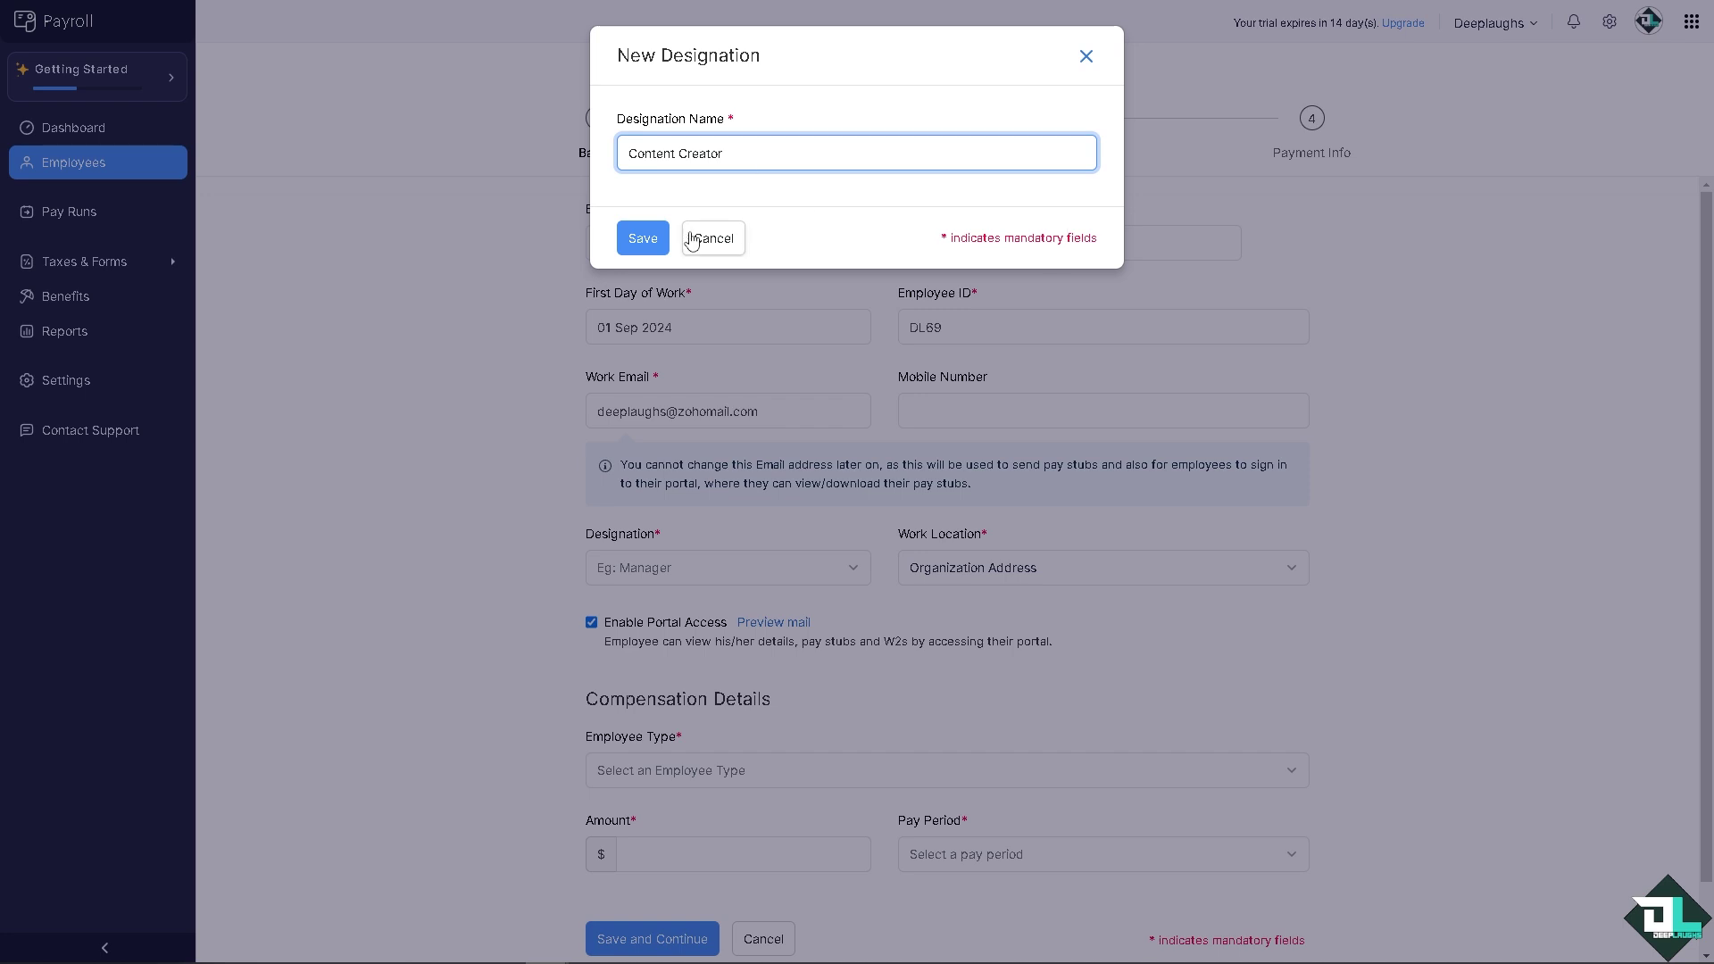
left_click(642, 240)
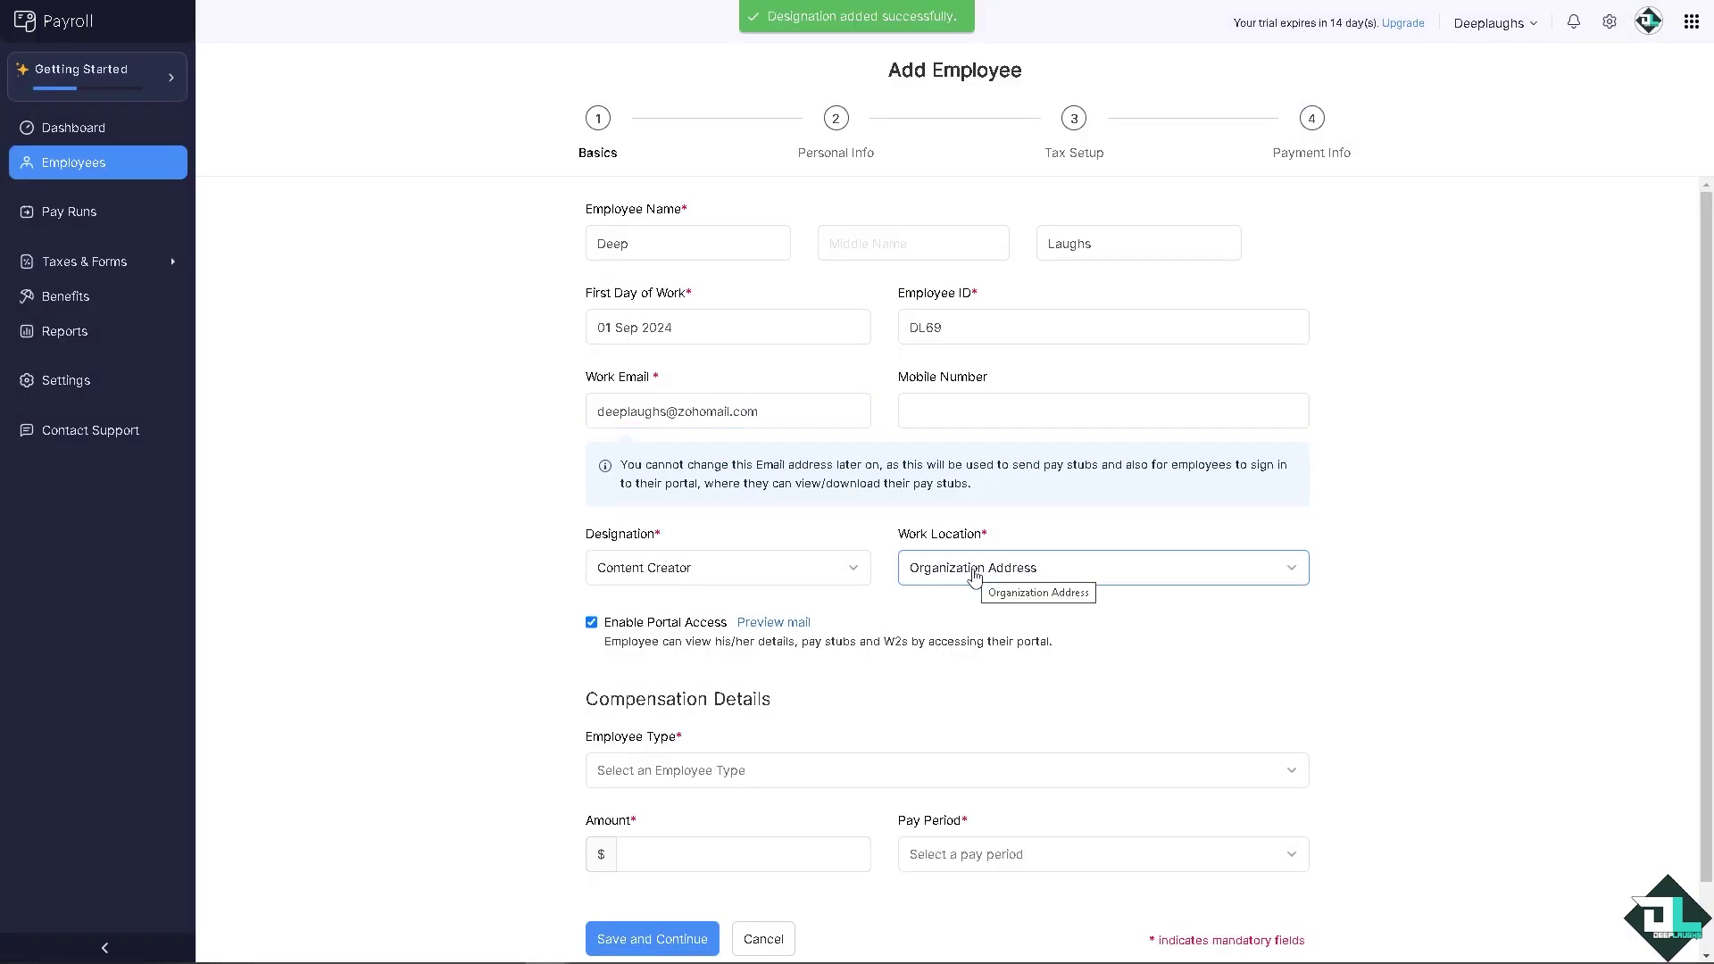
scroll(430, 516, "down", 2)
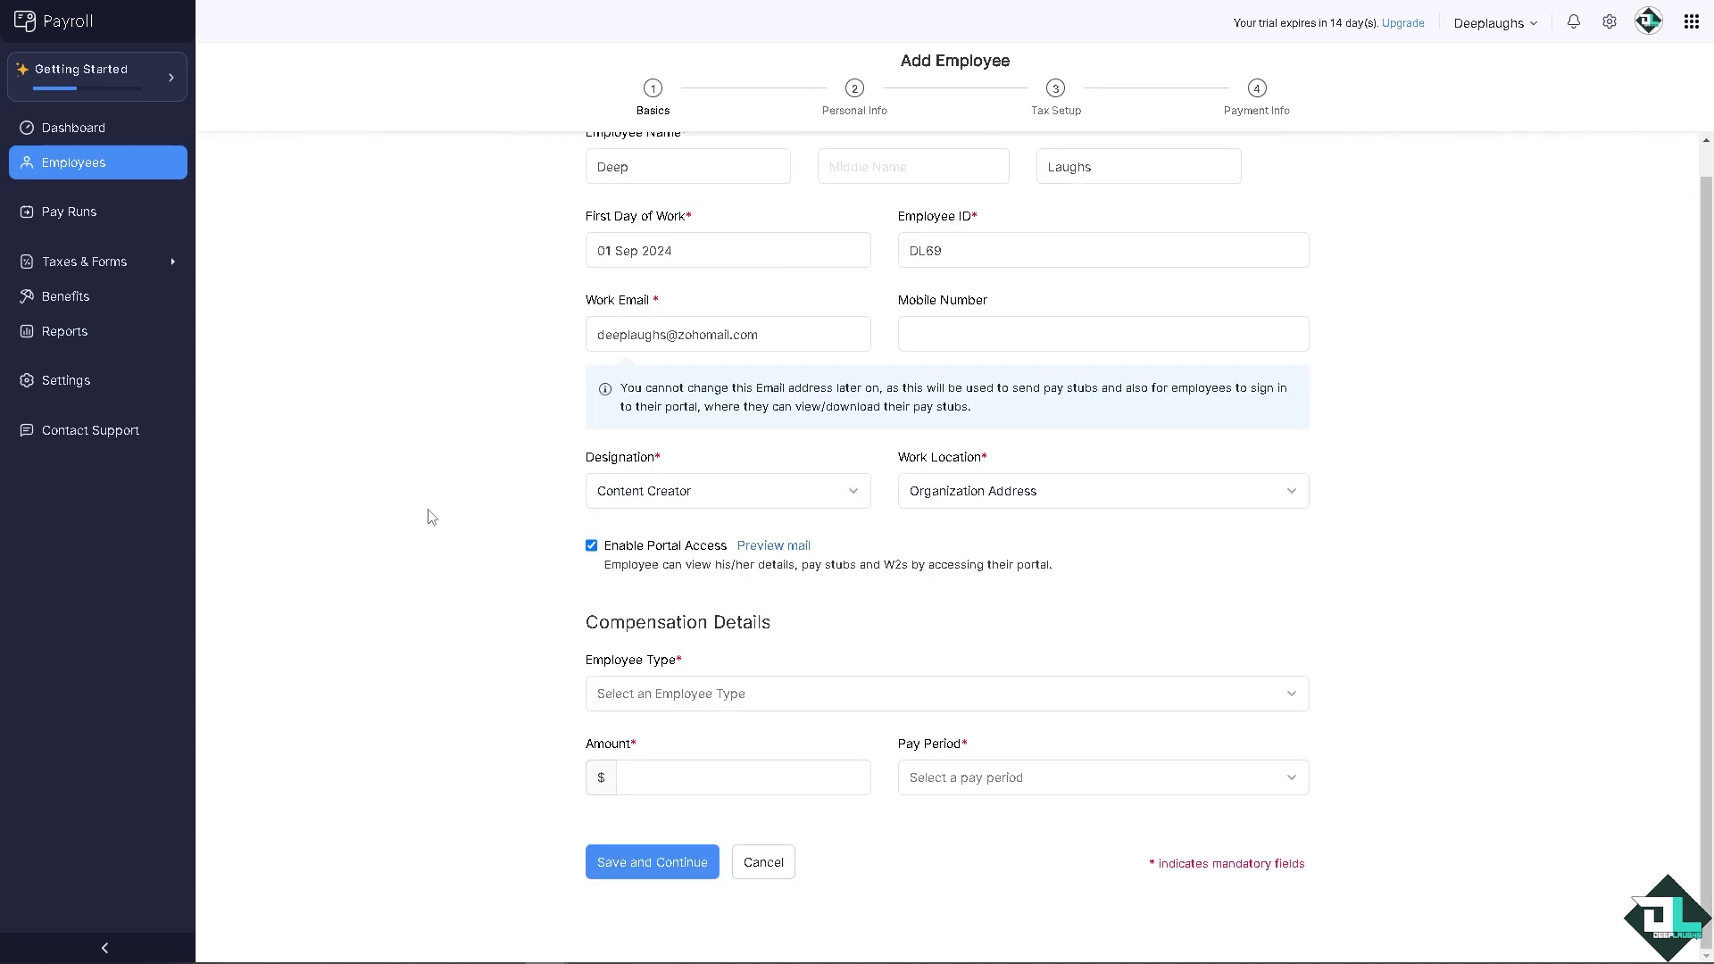
Step: Make the employee paid by the hour at 69.00 and submit the basics
left_click(774, 698)
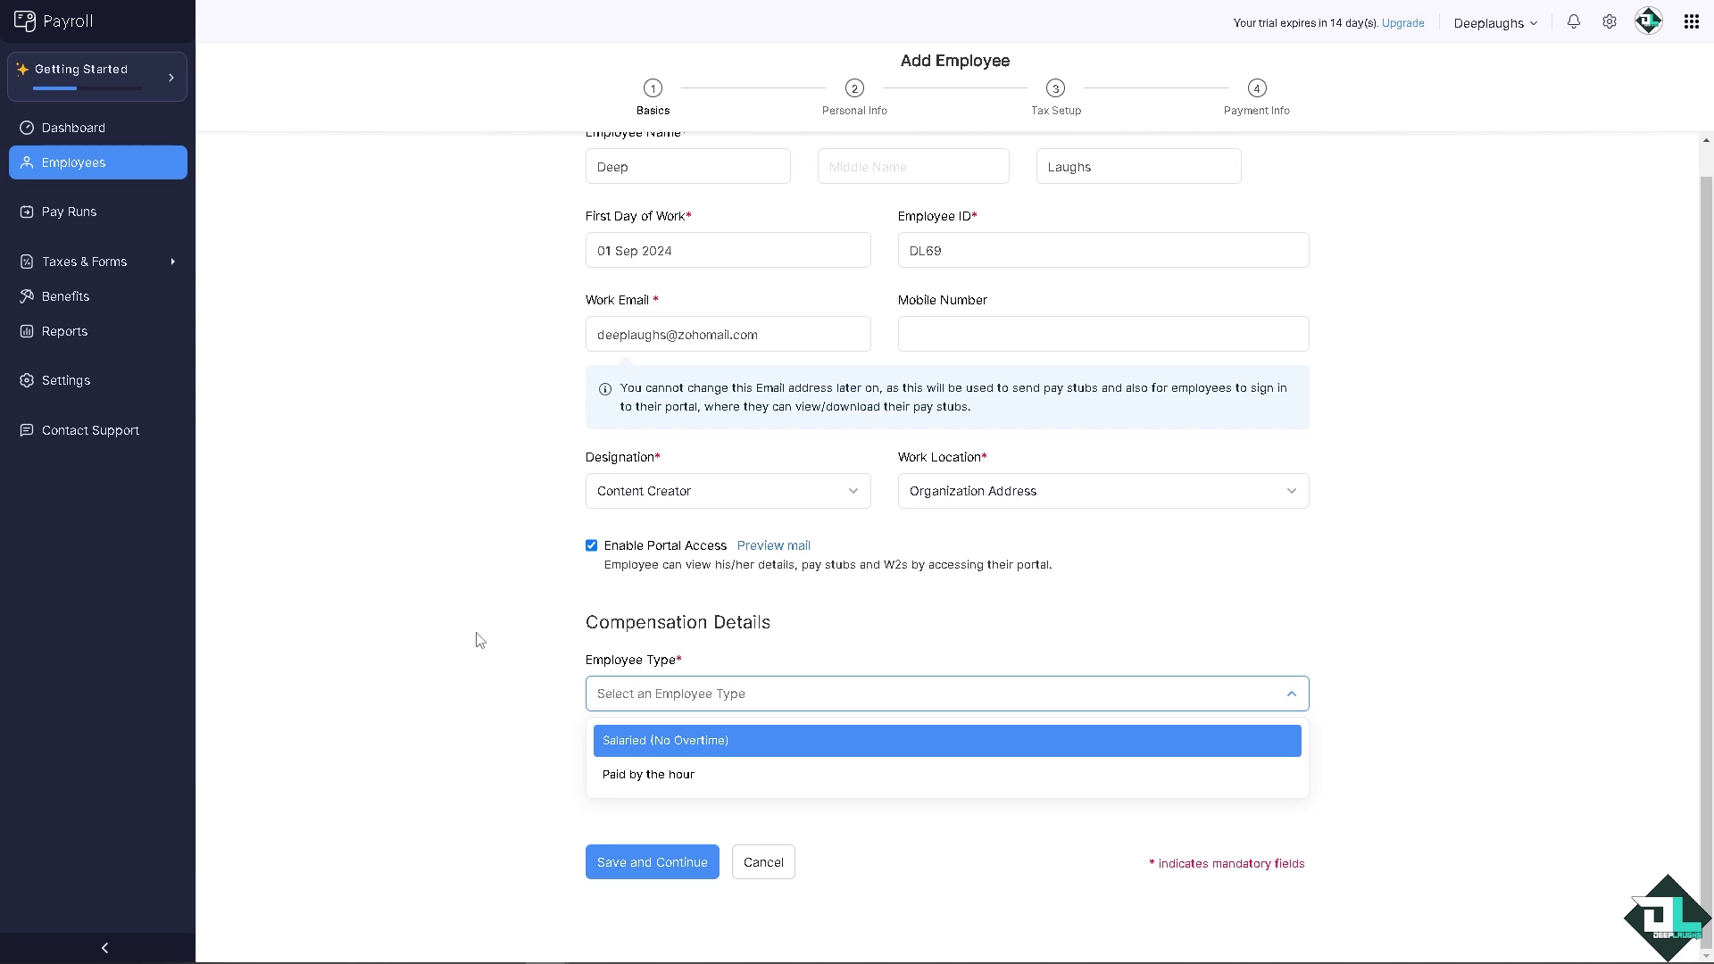
left_click(656, 774)
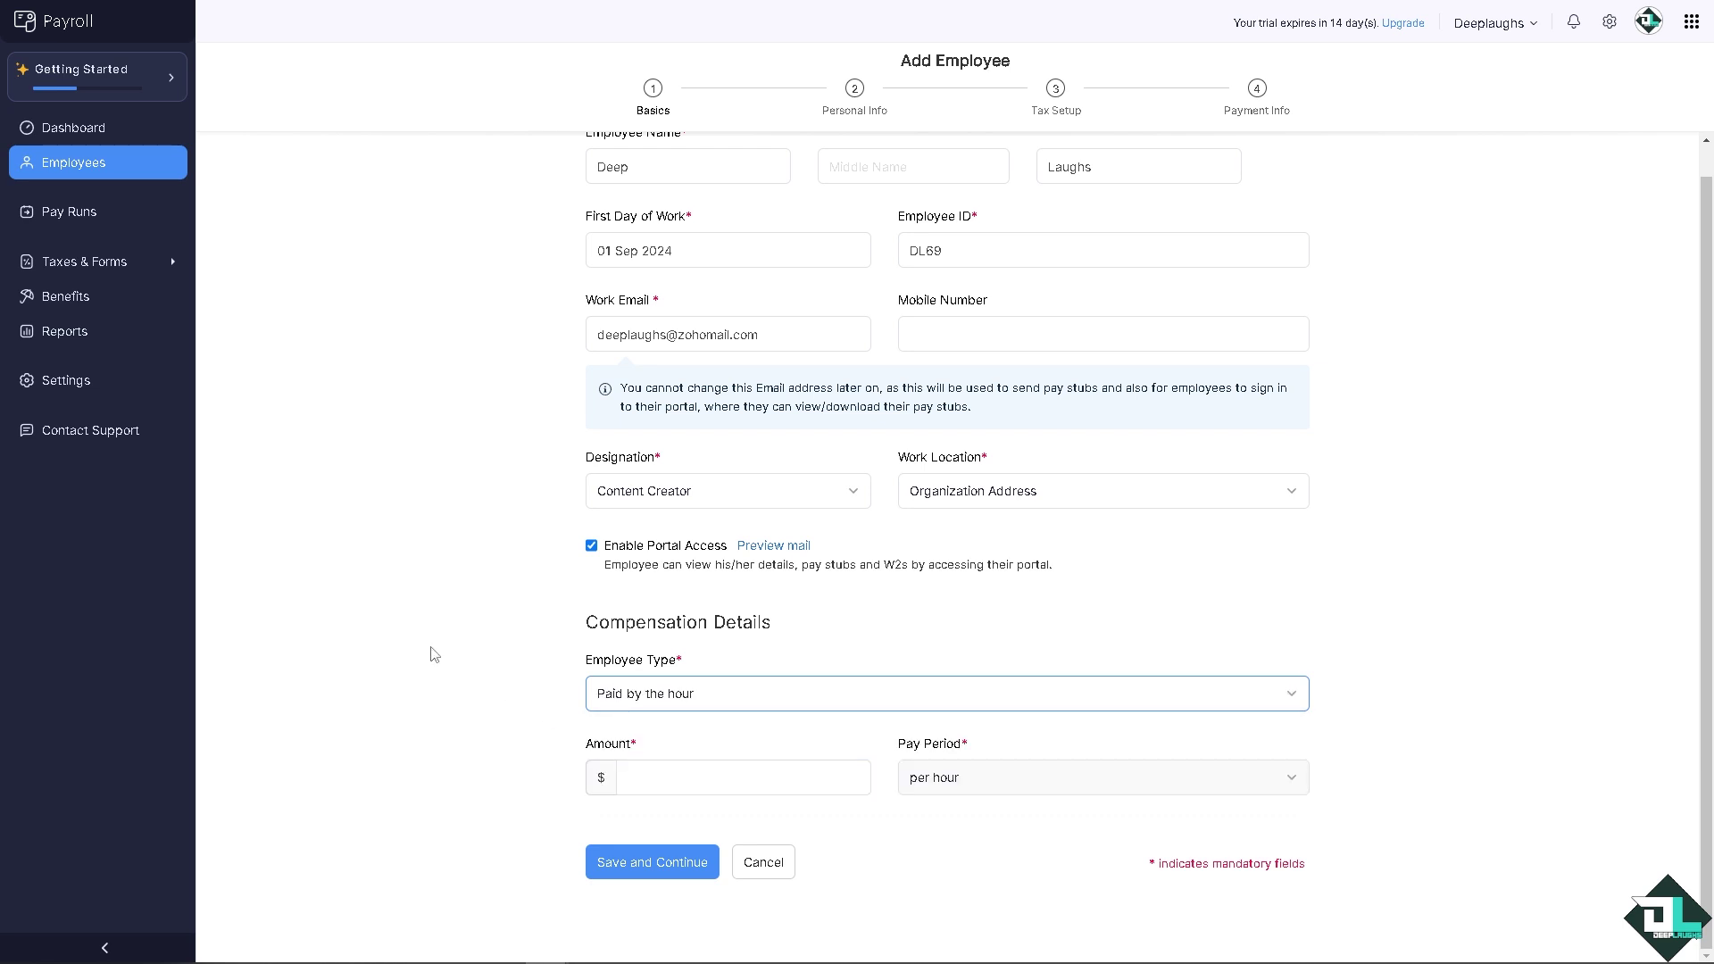
left_click(657, 776)
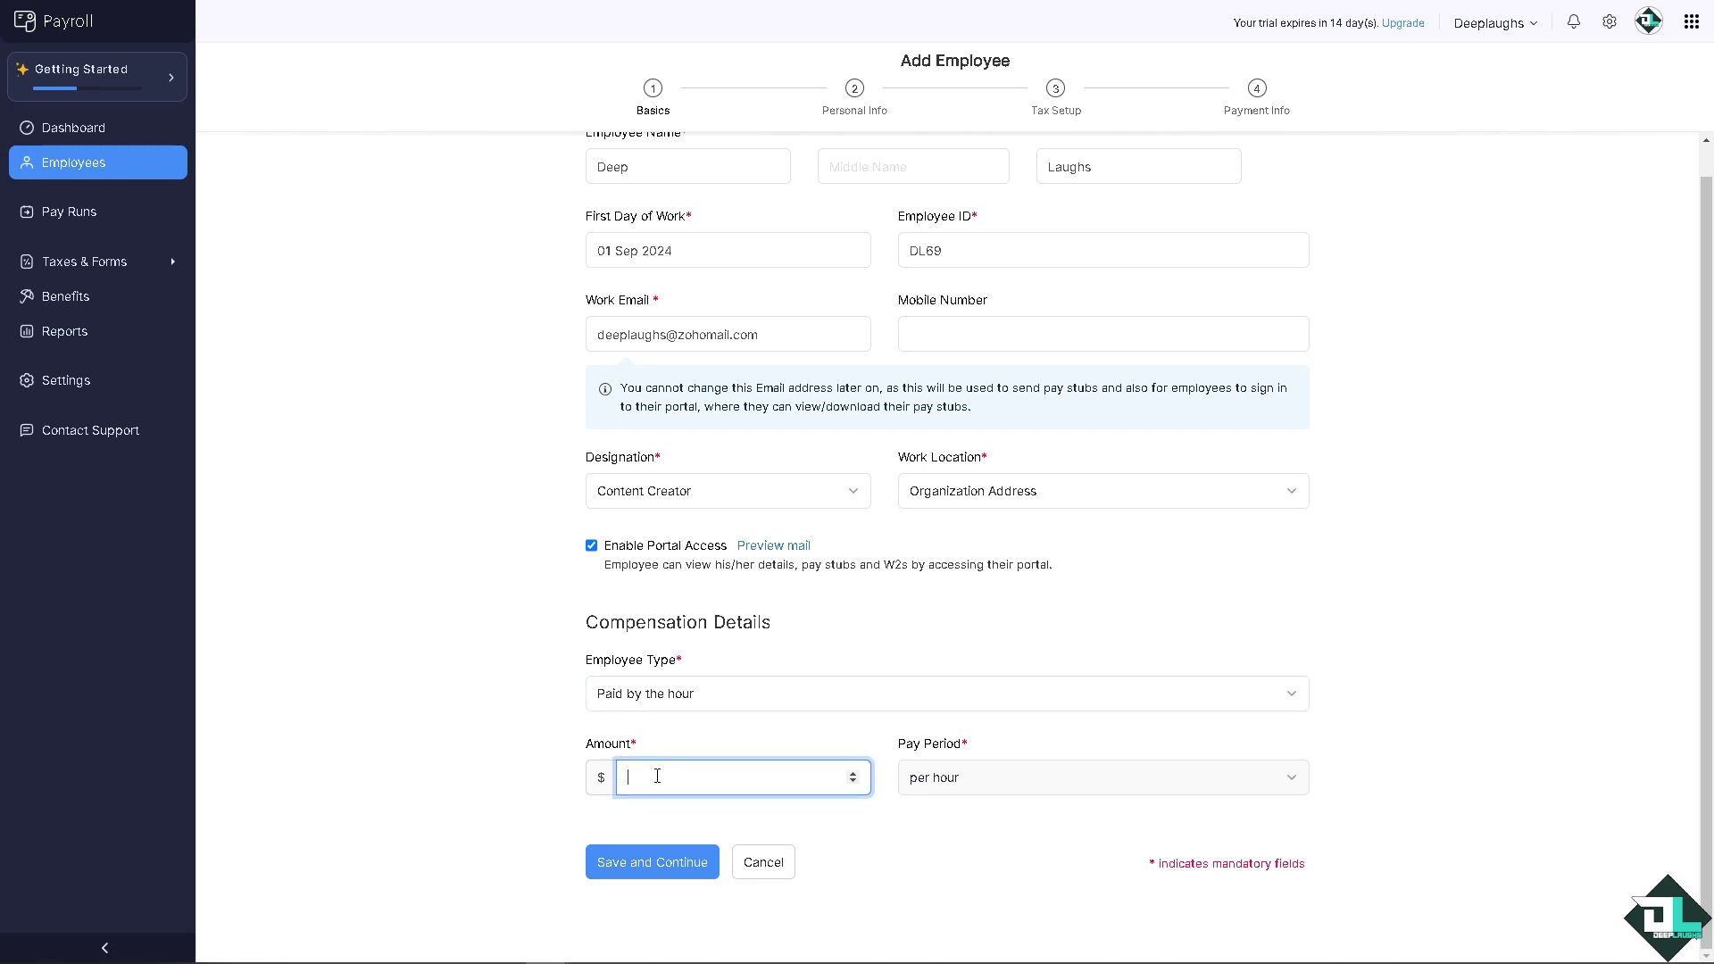
type("69")
left_click(492, 698)
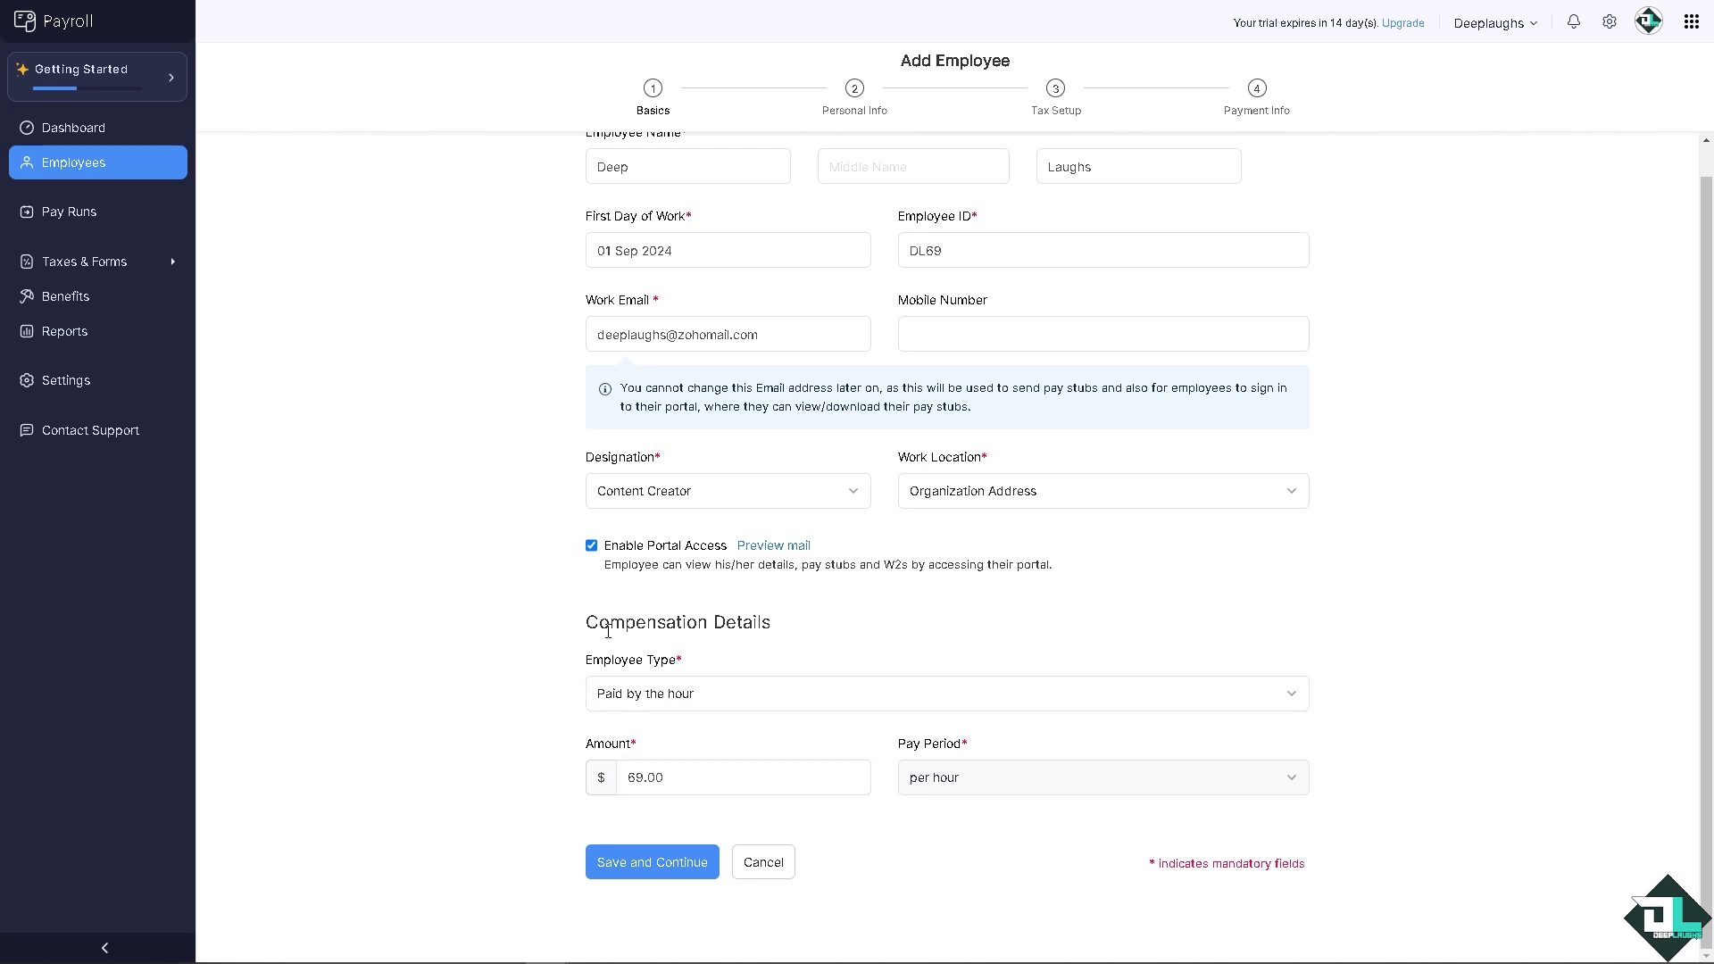
left_click(661, 861)
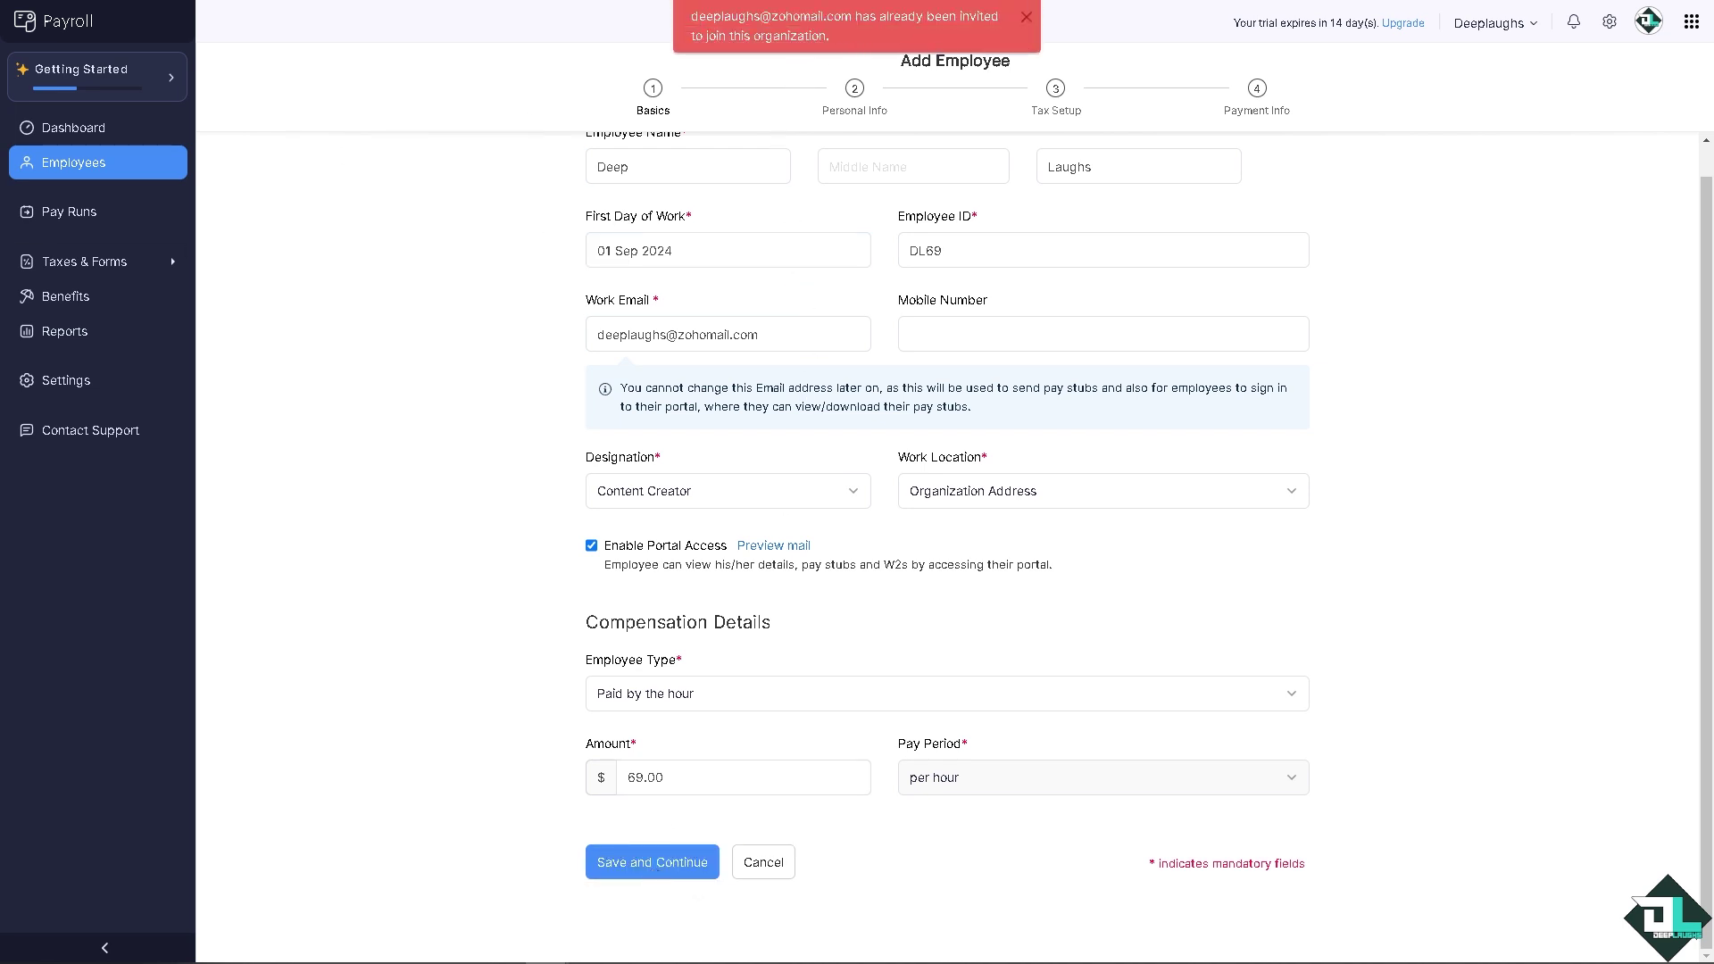
Step: Change the work e-mail domain to gmail and resubmit the basic details
left_click(681, 332)
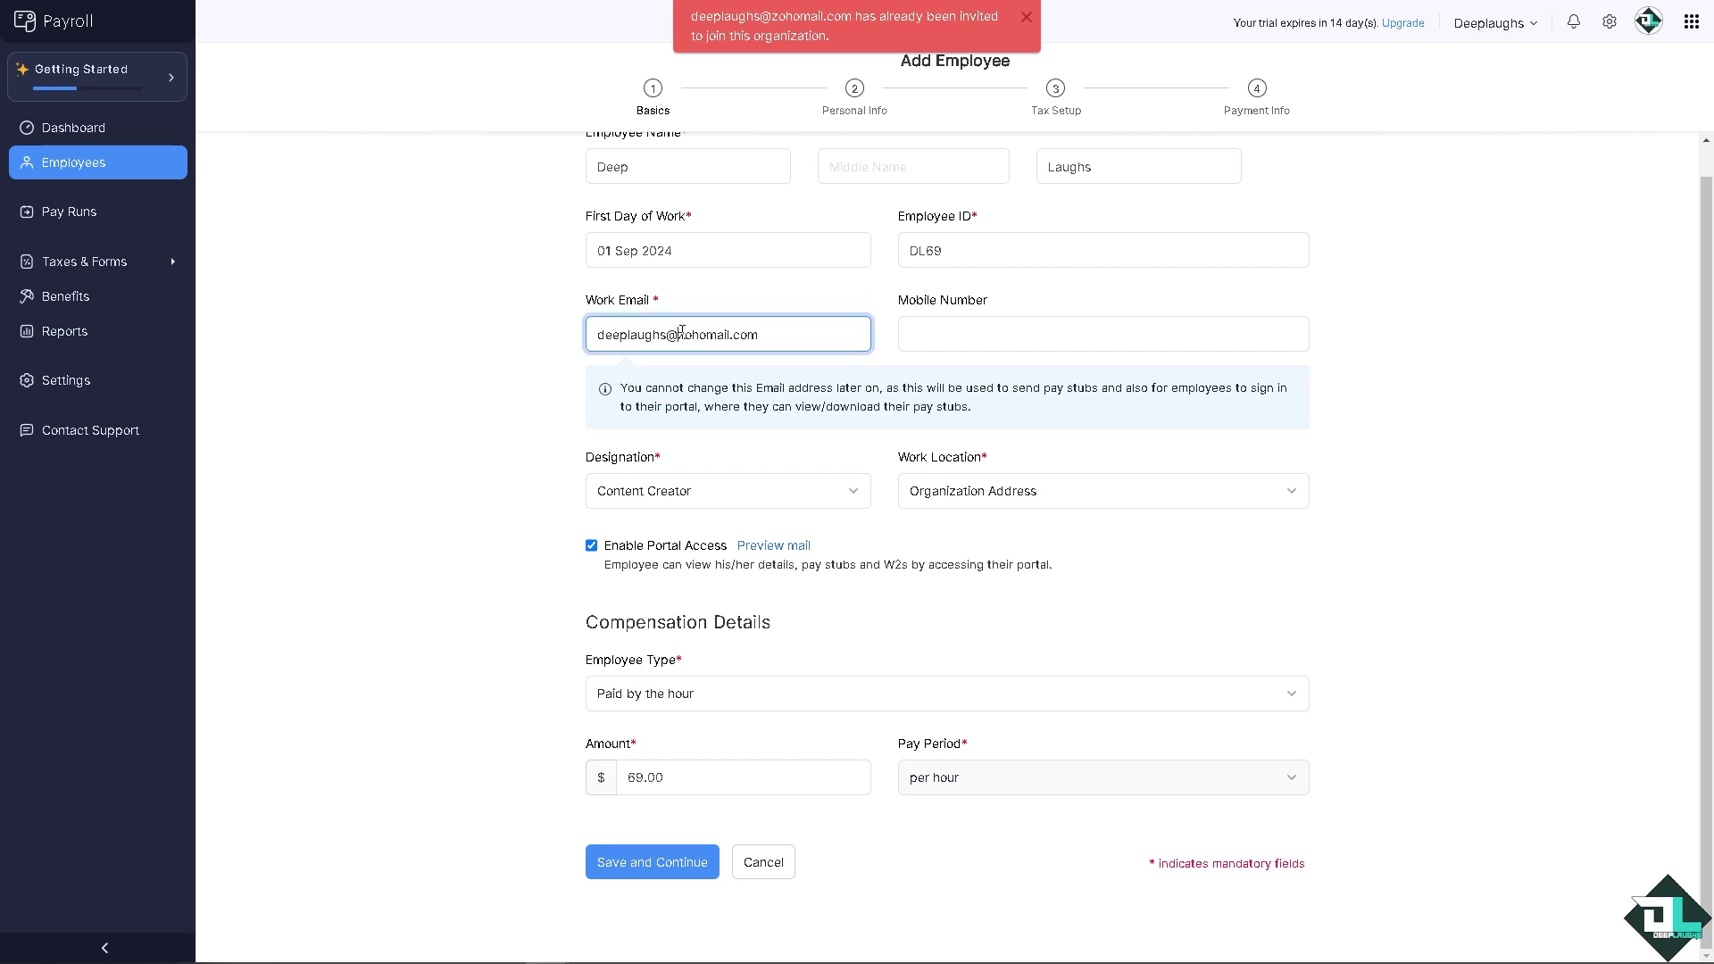
left_click_drag(682, 332, 730, 337)
type("gmail")
left_click(651, 862)
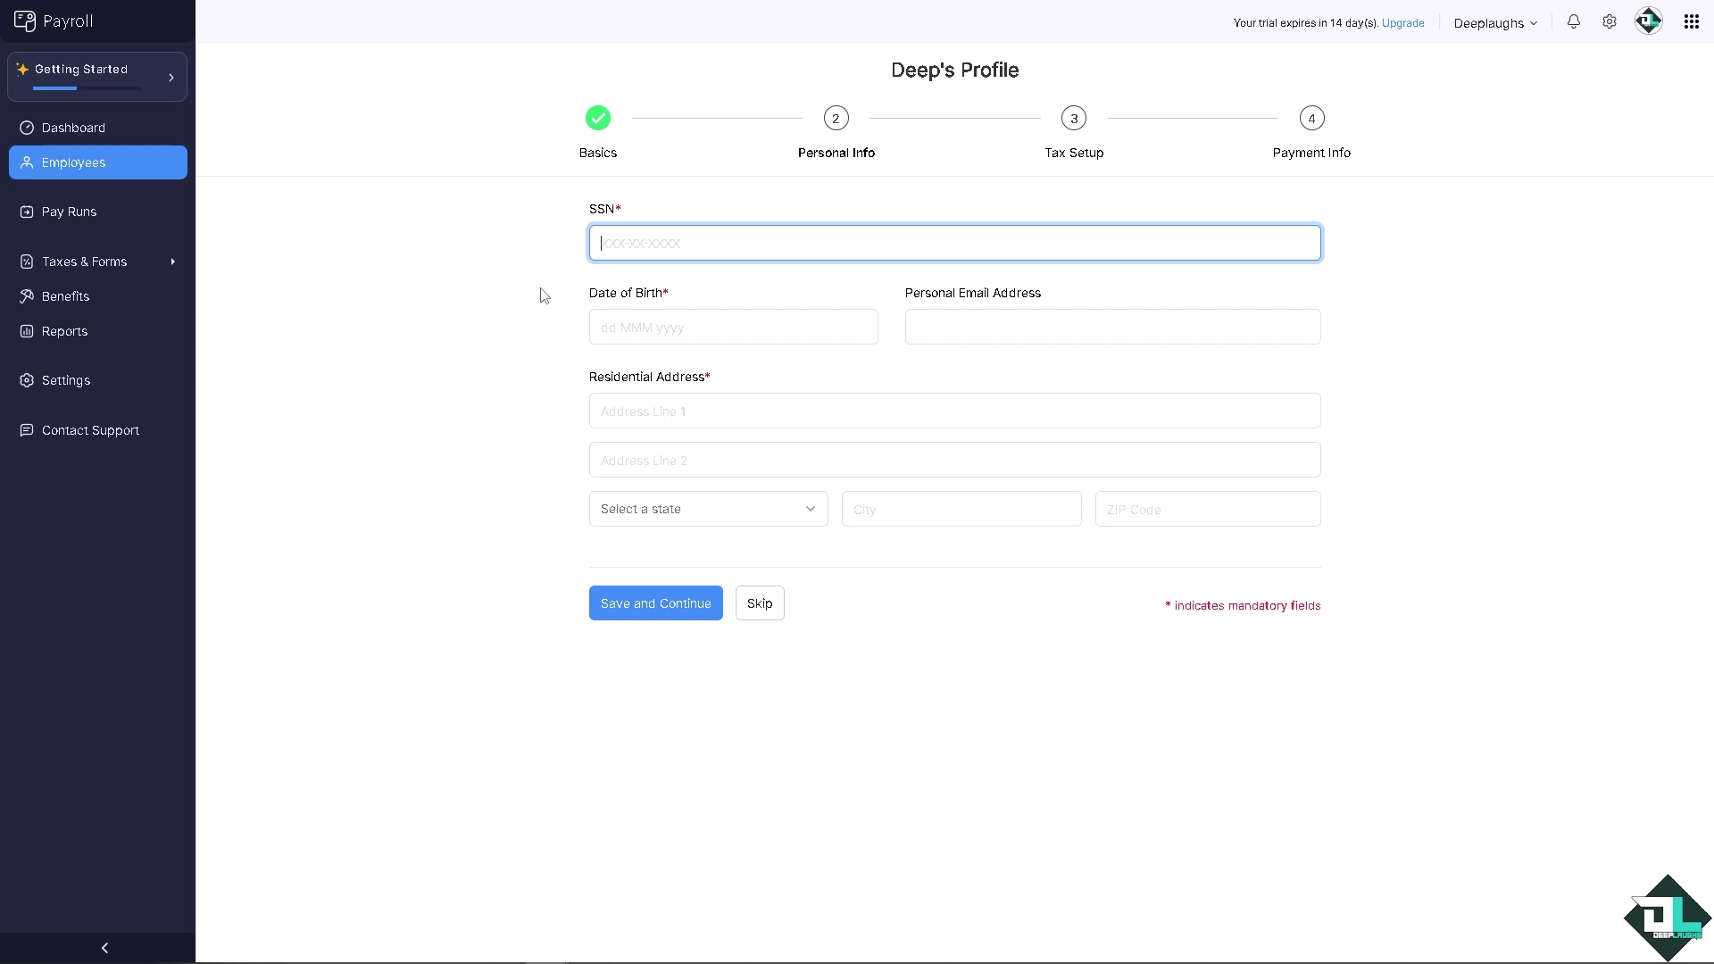
Step: Enter the employee's SSN and bring the Date of Birth calendar back to 1999
left_click(692, 332)
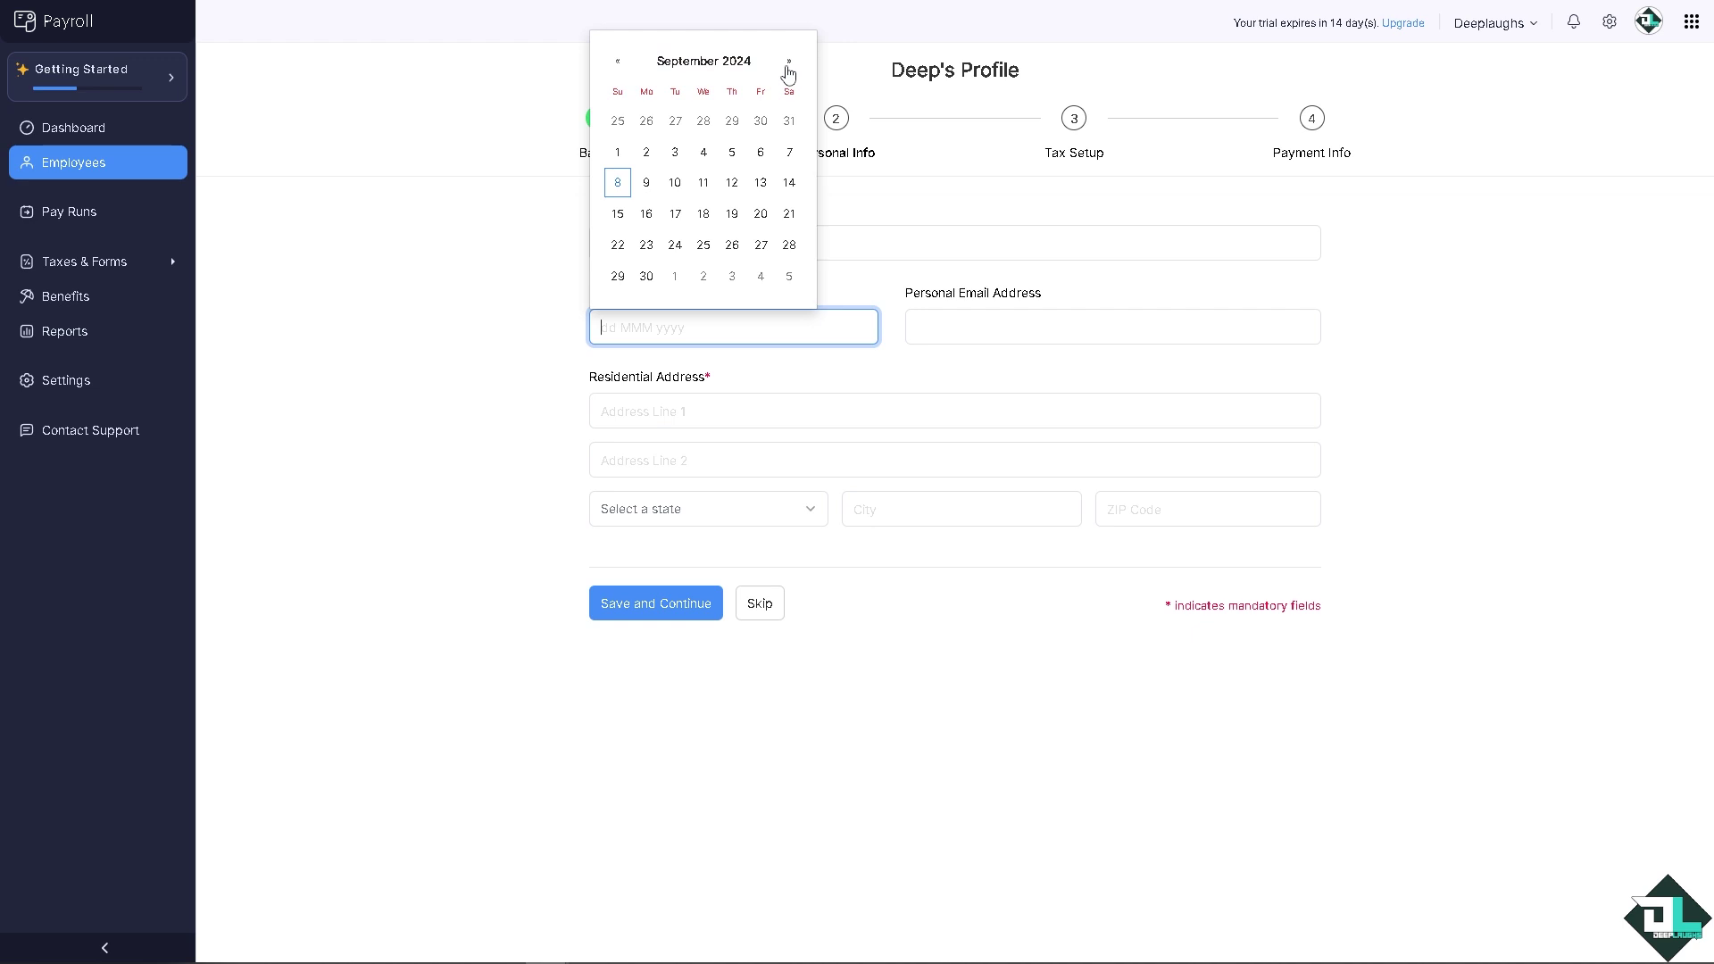
left_click(753, 63)
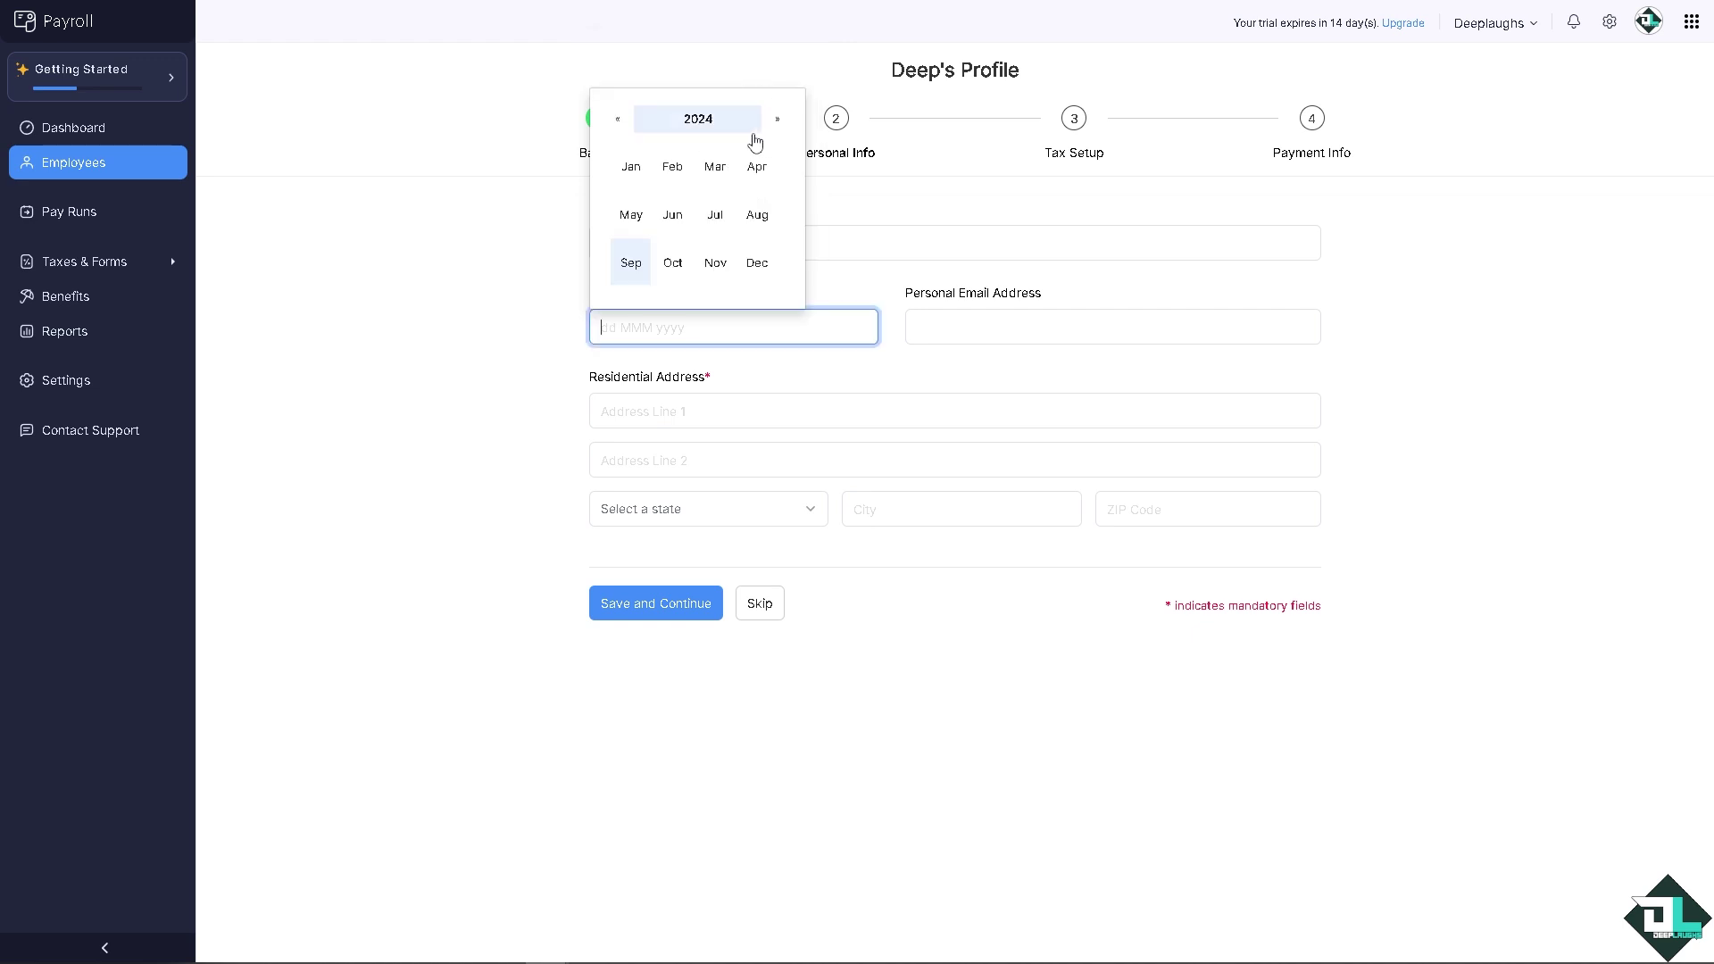
left_click(676, 267)
left_click(704, 64)
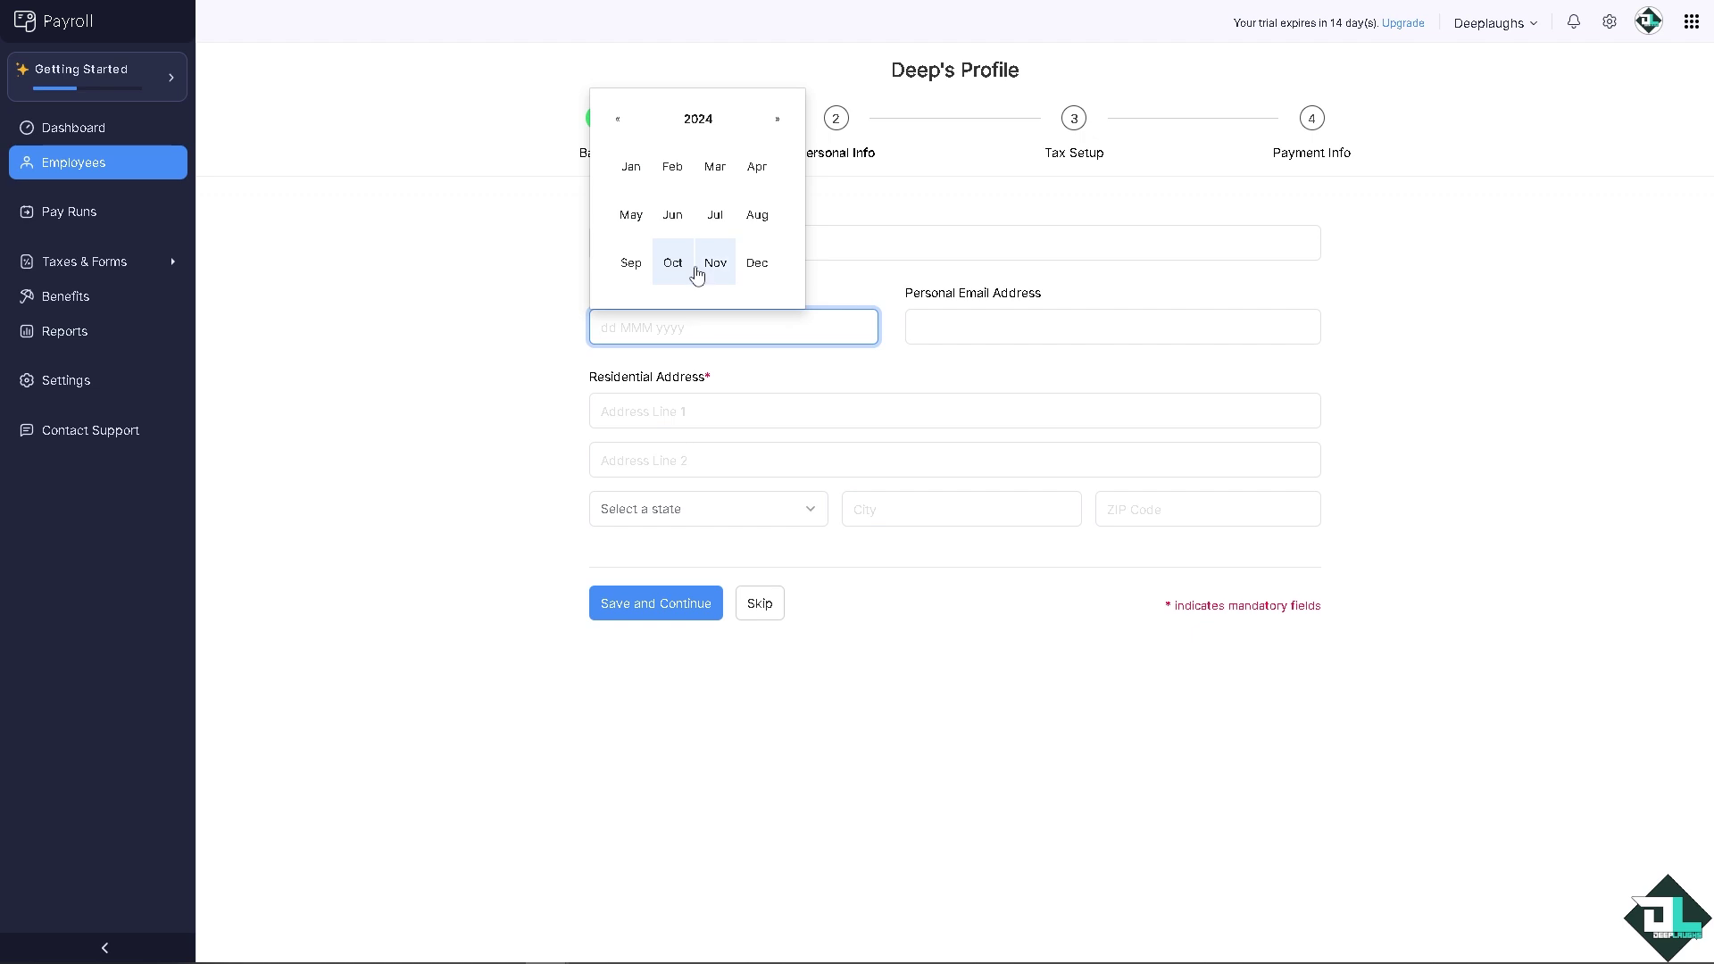
left_click(618, 119)
left_click(617, 120)
left_click(618, 119)
left_click(618, 120)
left_click(617, 120)
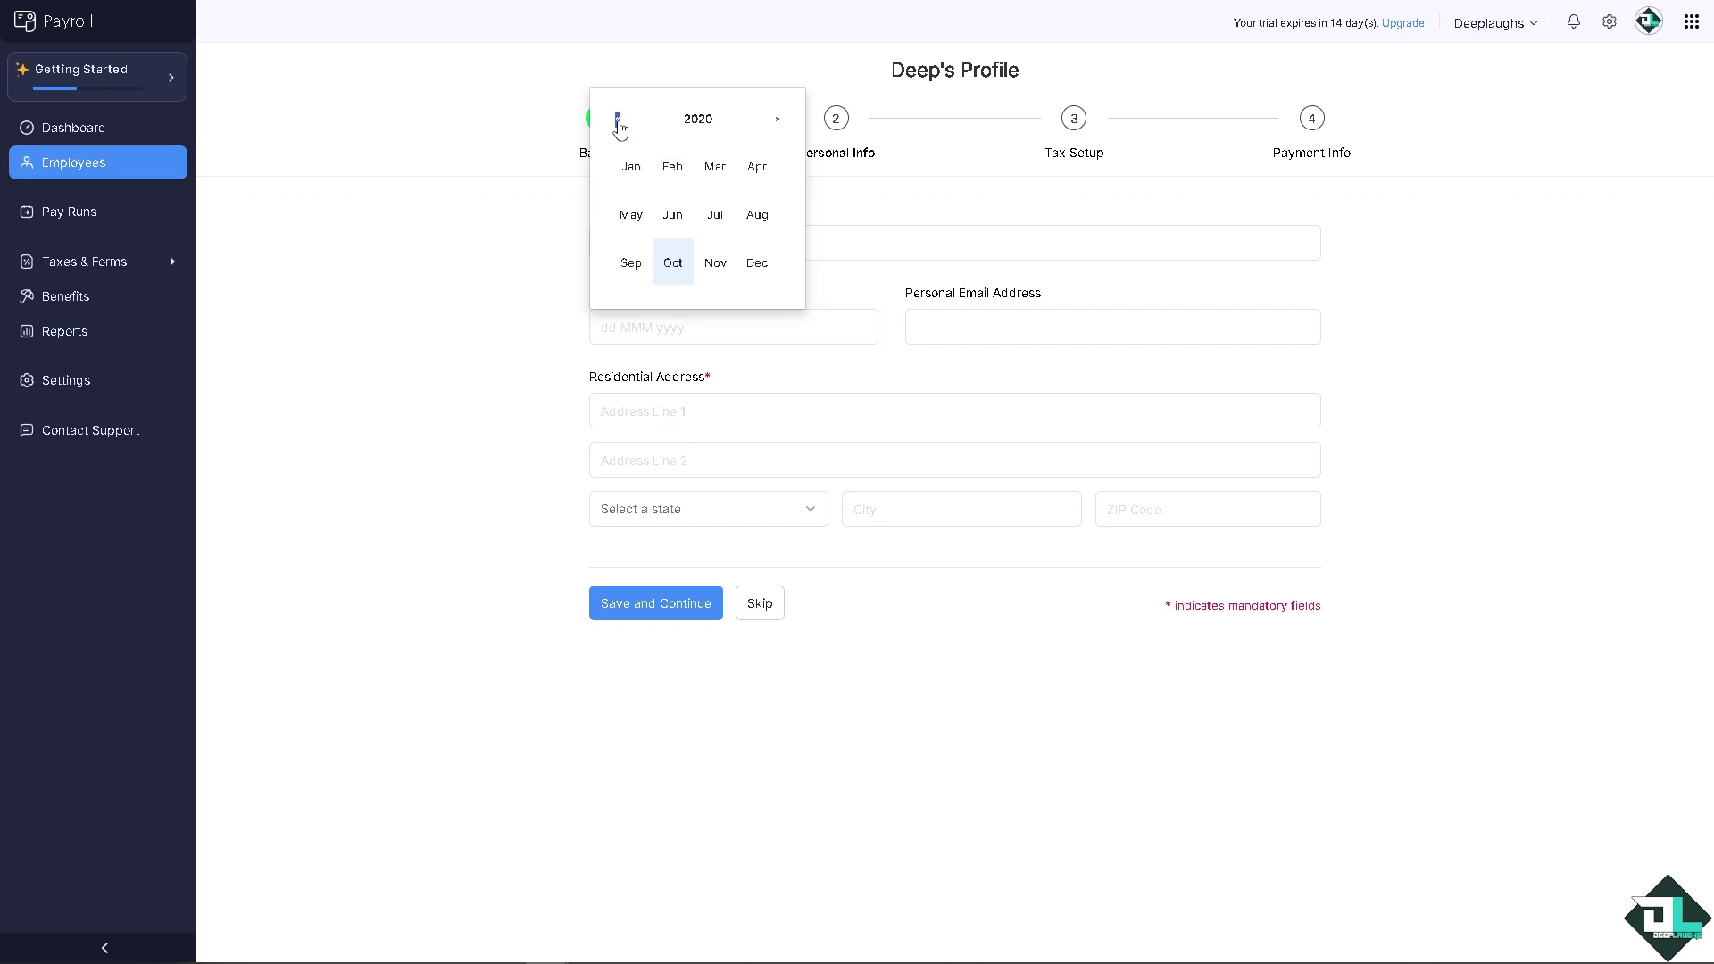
left_click(617, 119)
left_click(618, 120)
left_click(617, 120)
left_click(617, 120)
left_click(618, 119)
left_click(618, 120)
left_click(618, 120)
left_click(618, 120)
left_click(618, 119)
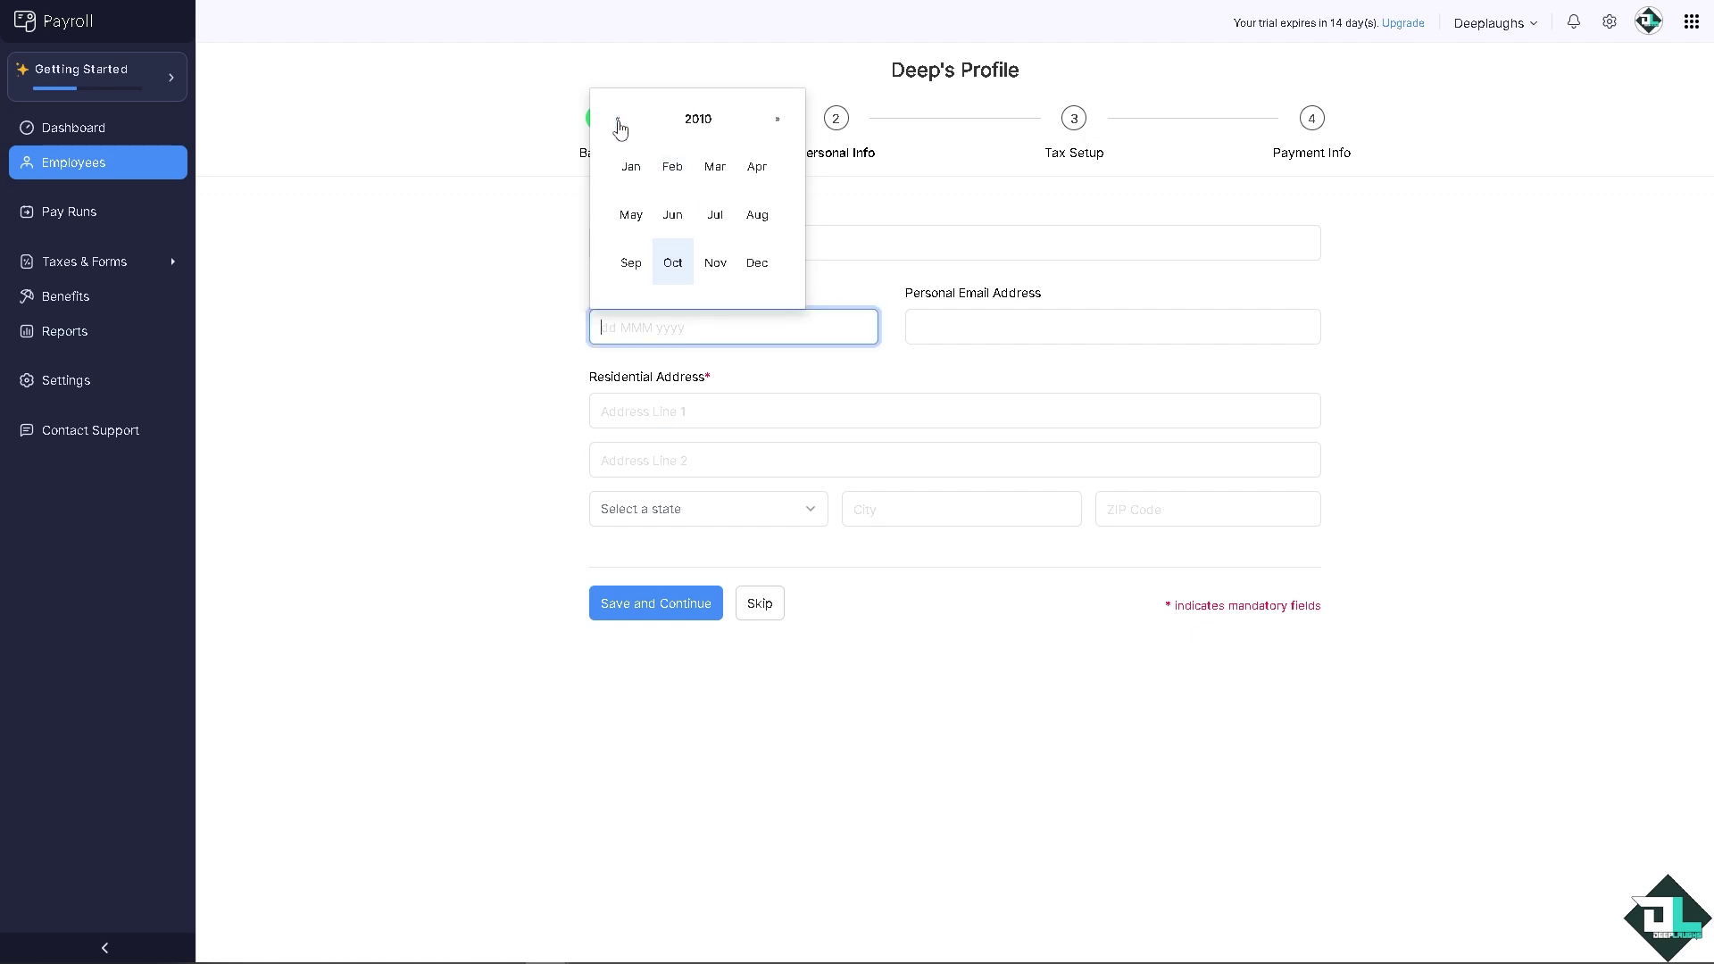
left_click(618, 119)
left_click(617, 120)
left_click(618, 119)
left_click(618, 120)
left_click(618, 120)
left_click(618, 120)
left_click(618, 119)
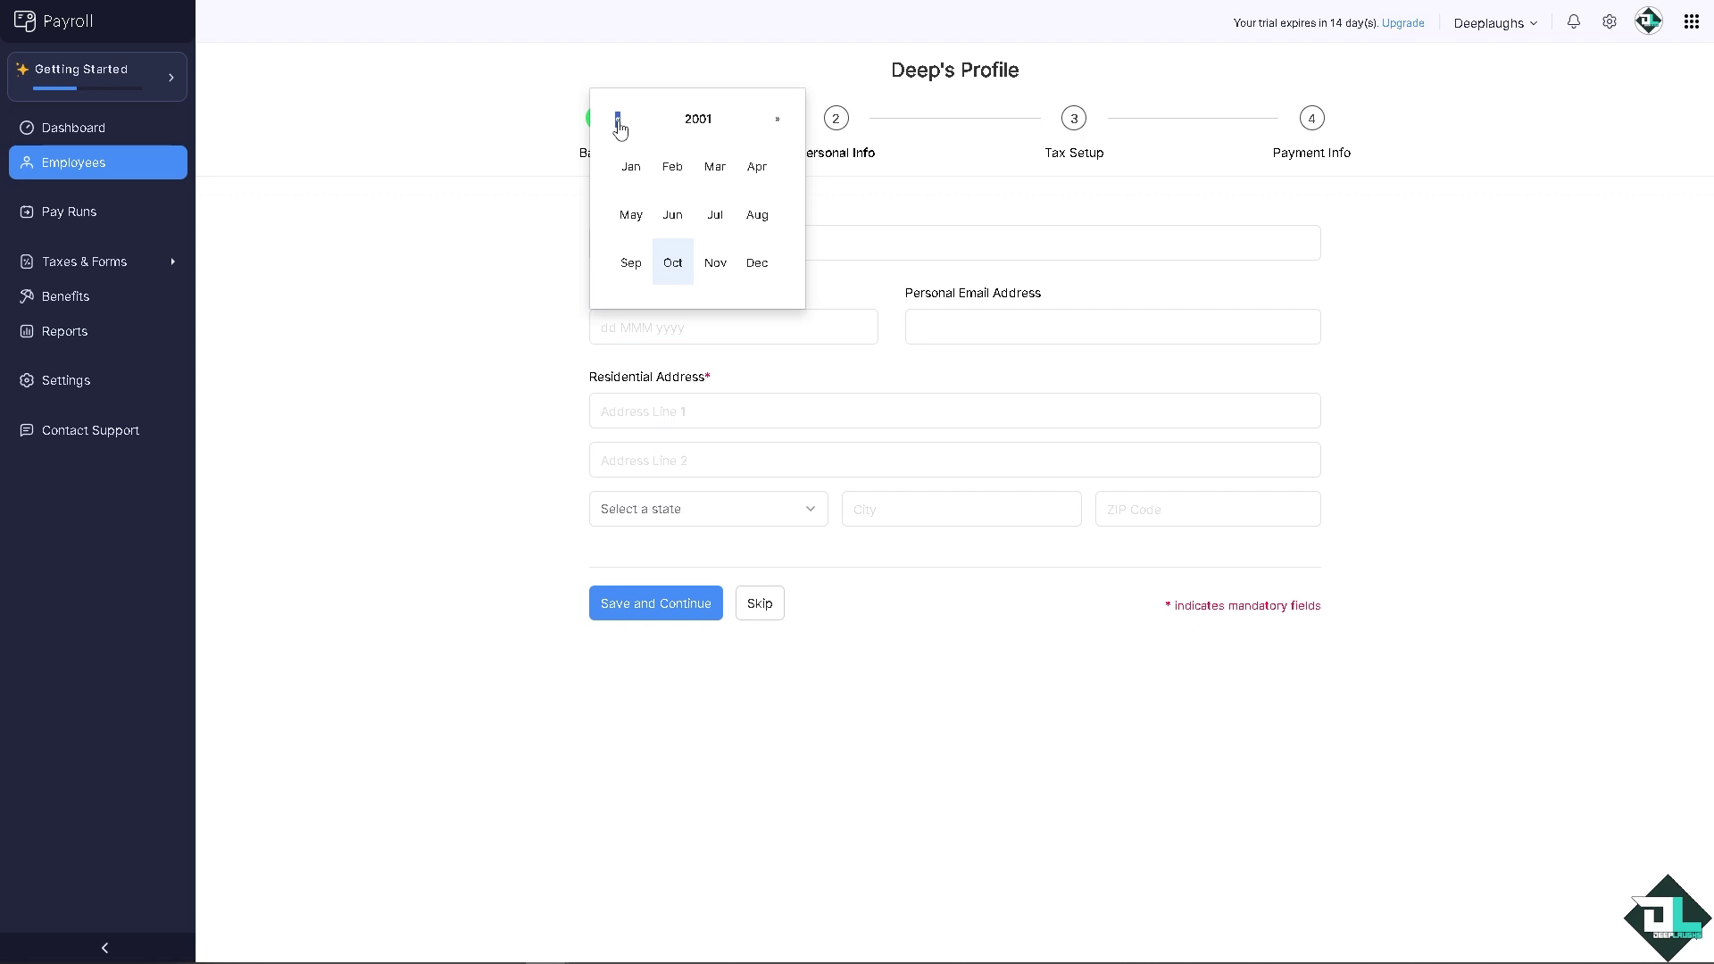
left_click(618, 120)
left_click(618, 120)
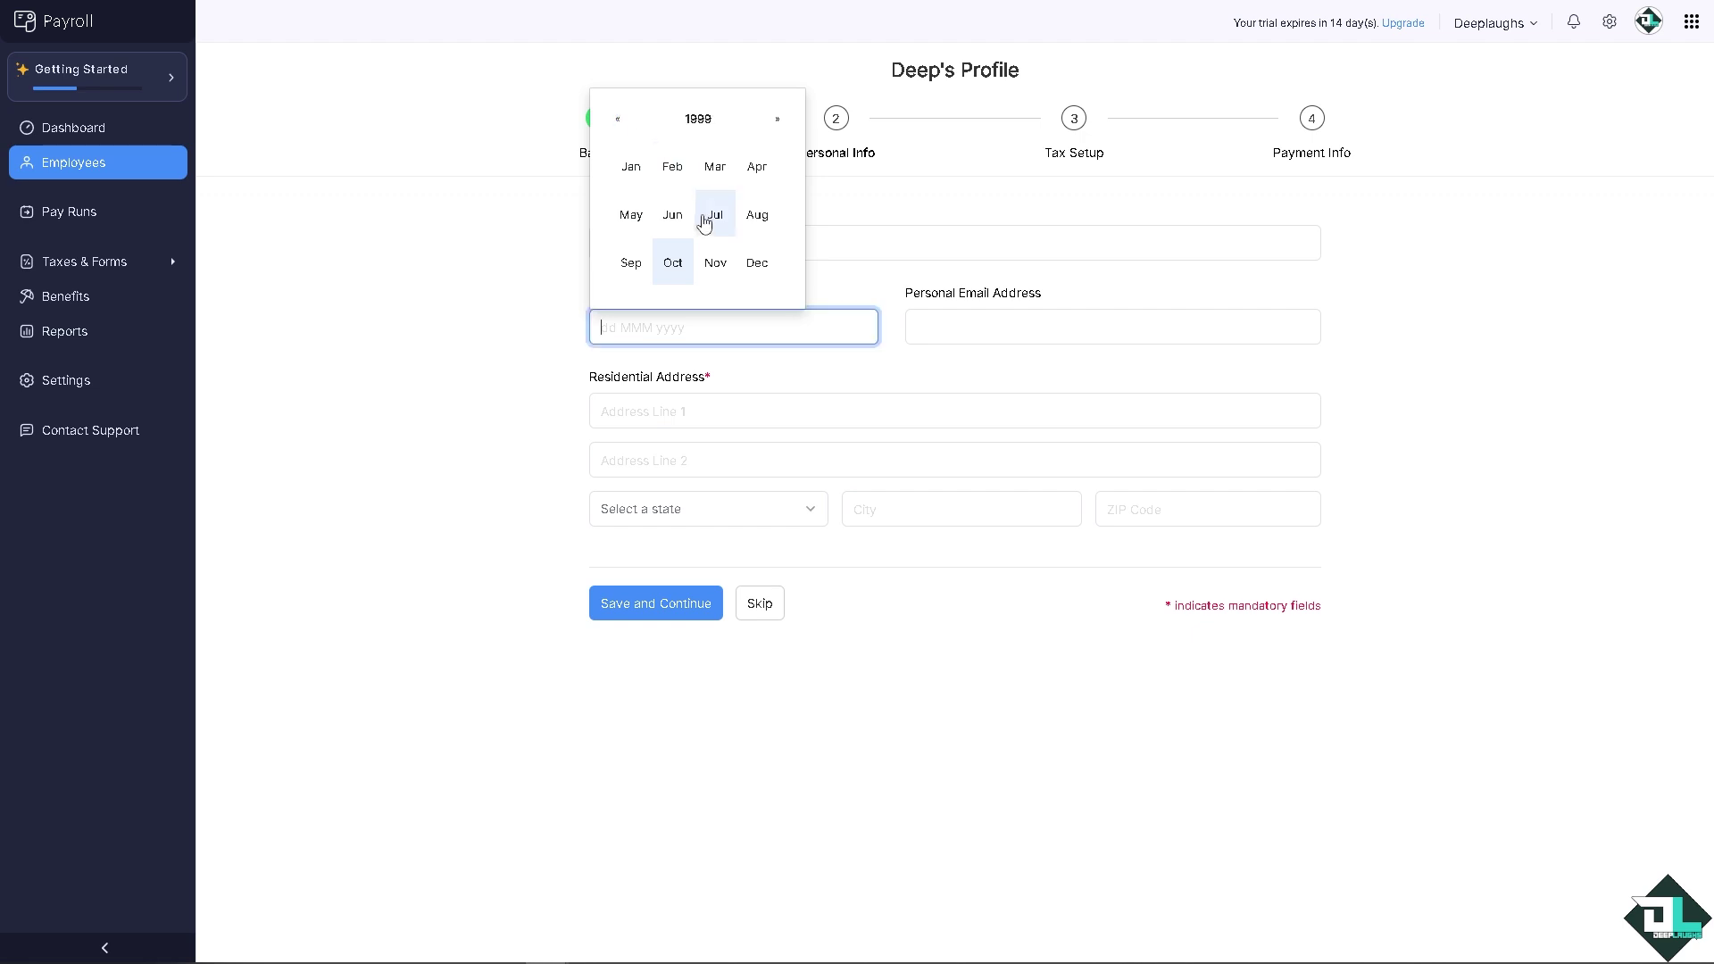
Step: Set the date of birth to 03 Nov 1999 and move on past the Personal Email field
left_click(714, 269)
left_click(703, 122)
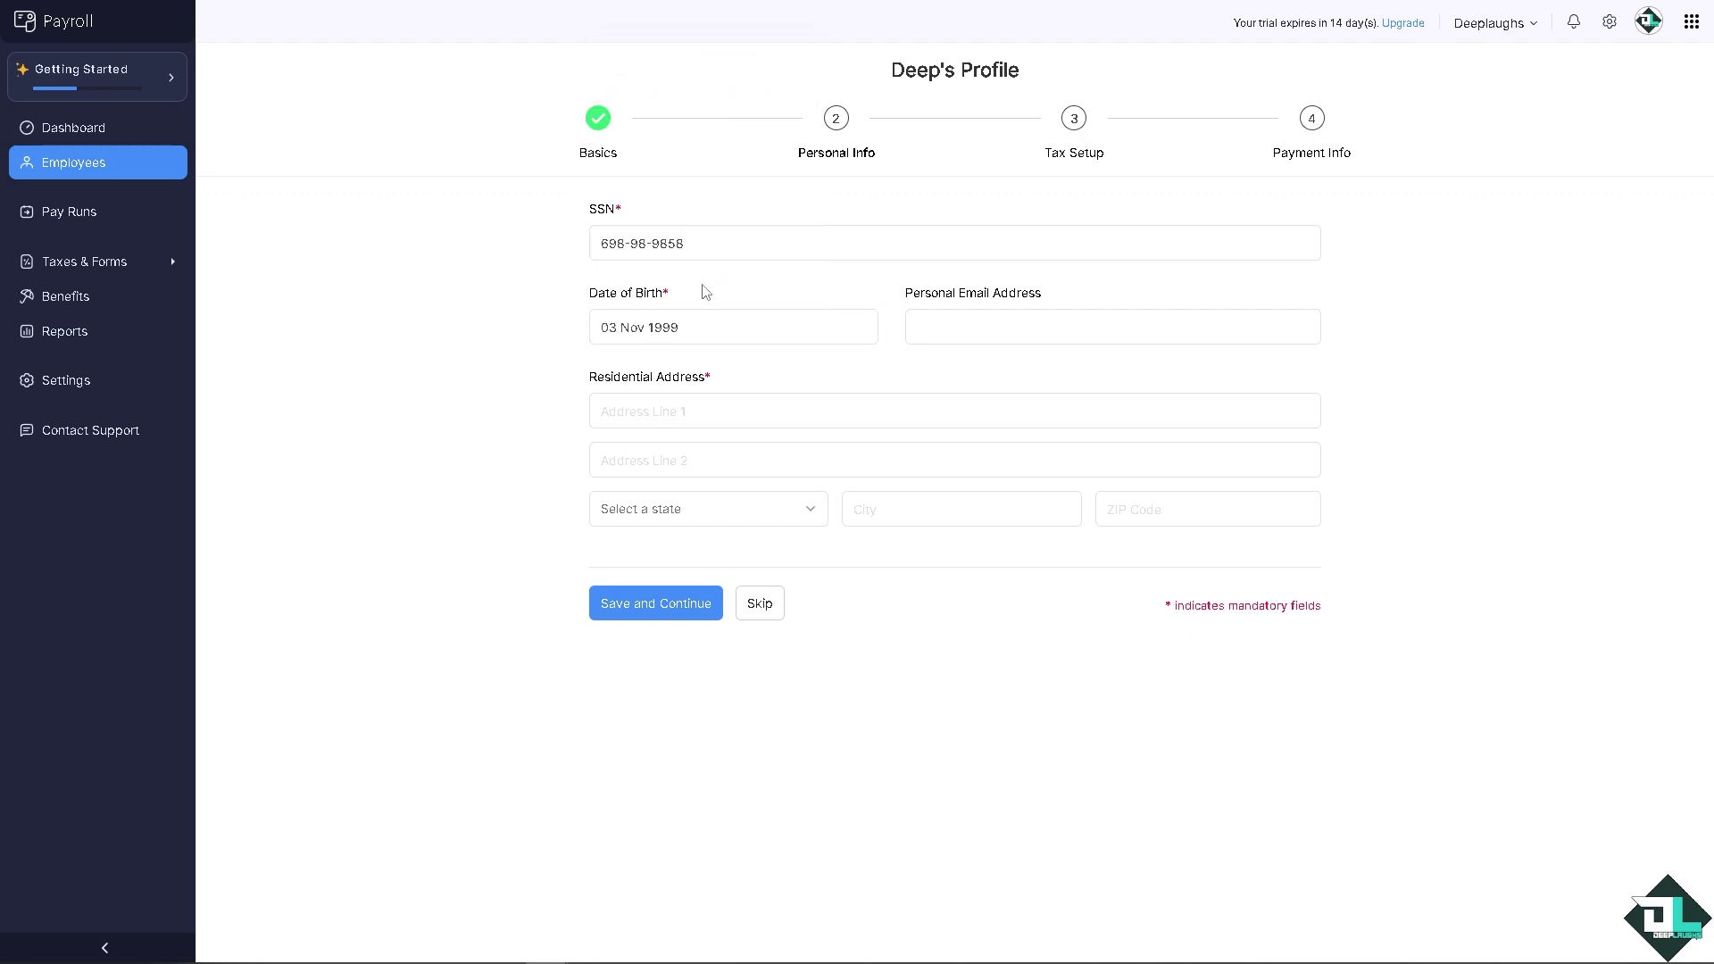
left_click(916, 325)
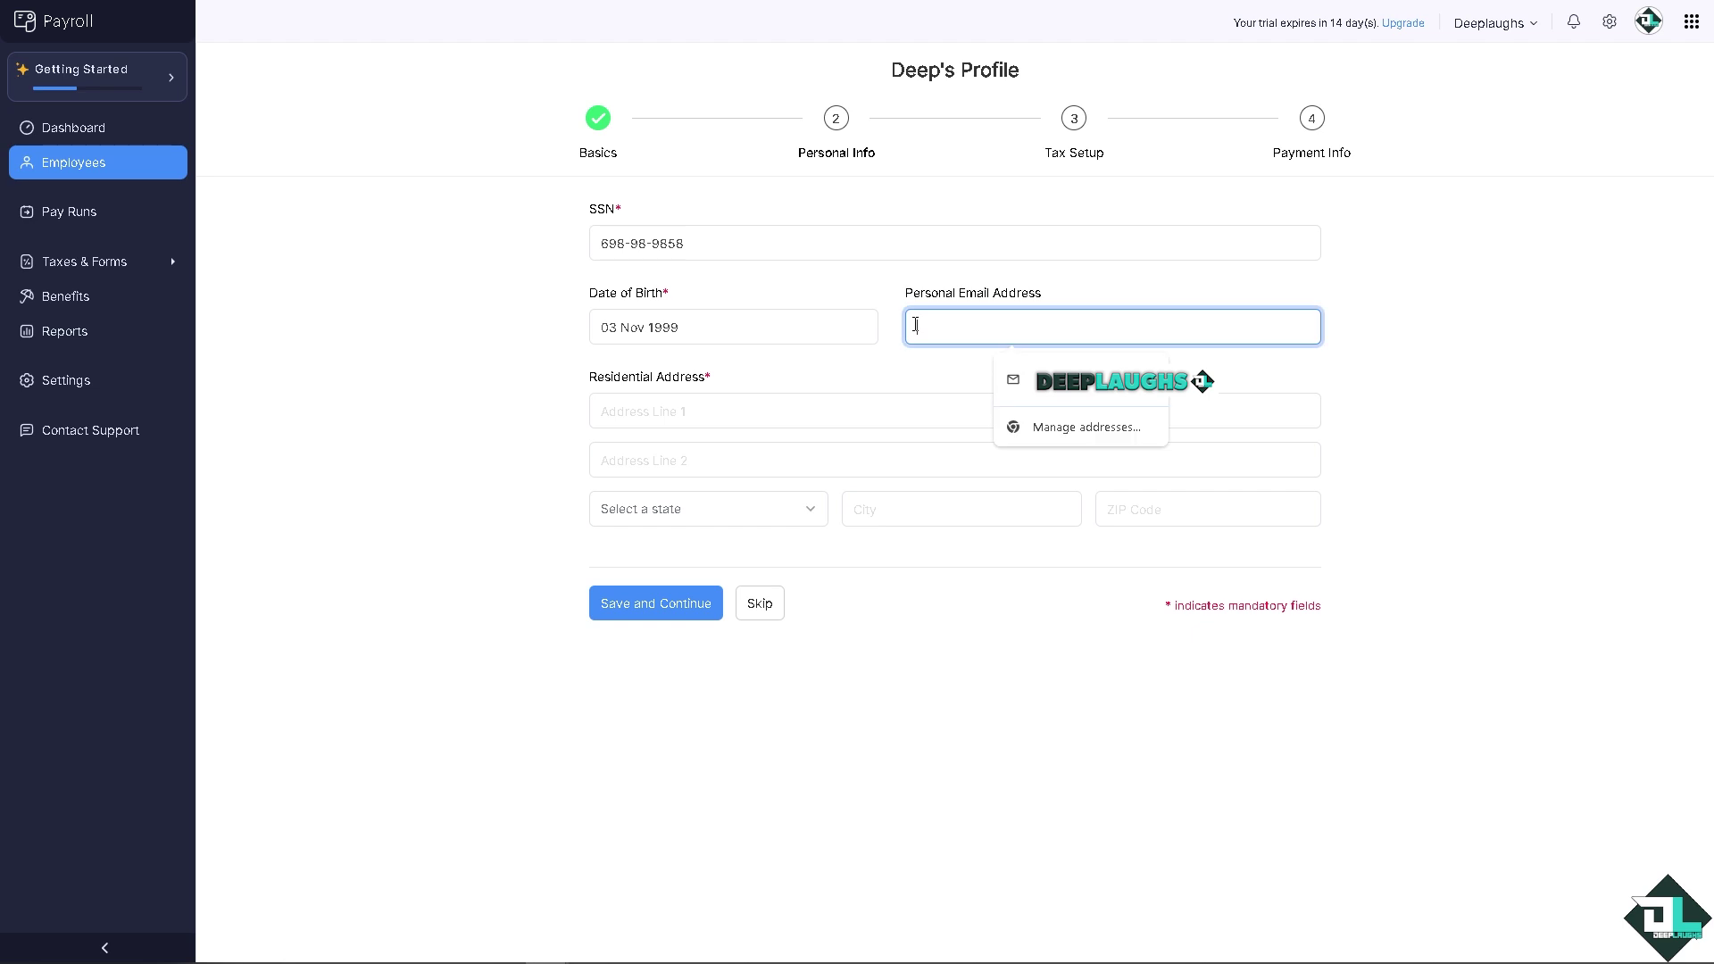
key("Tab")
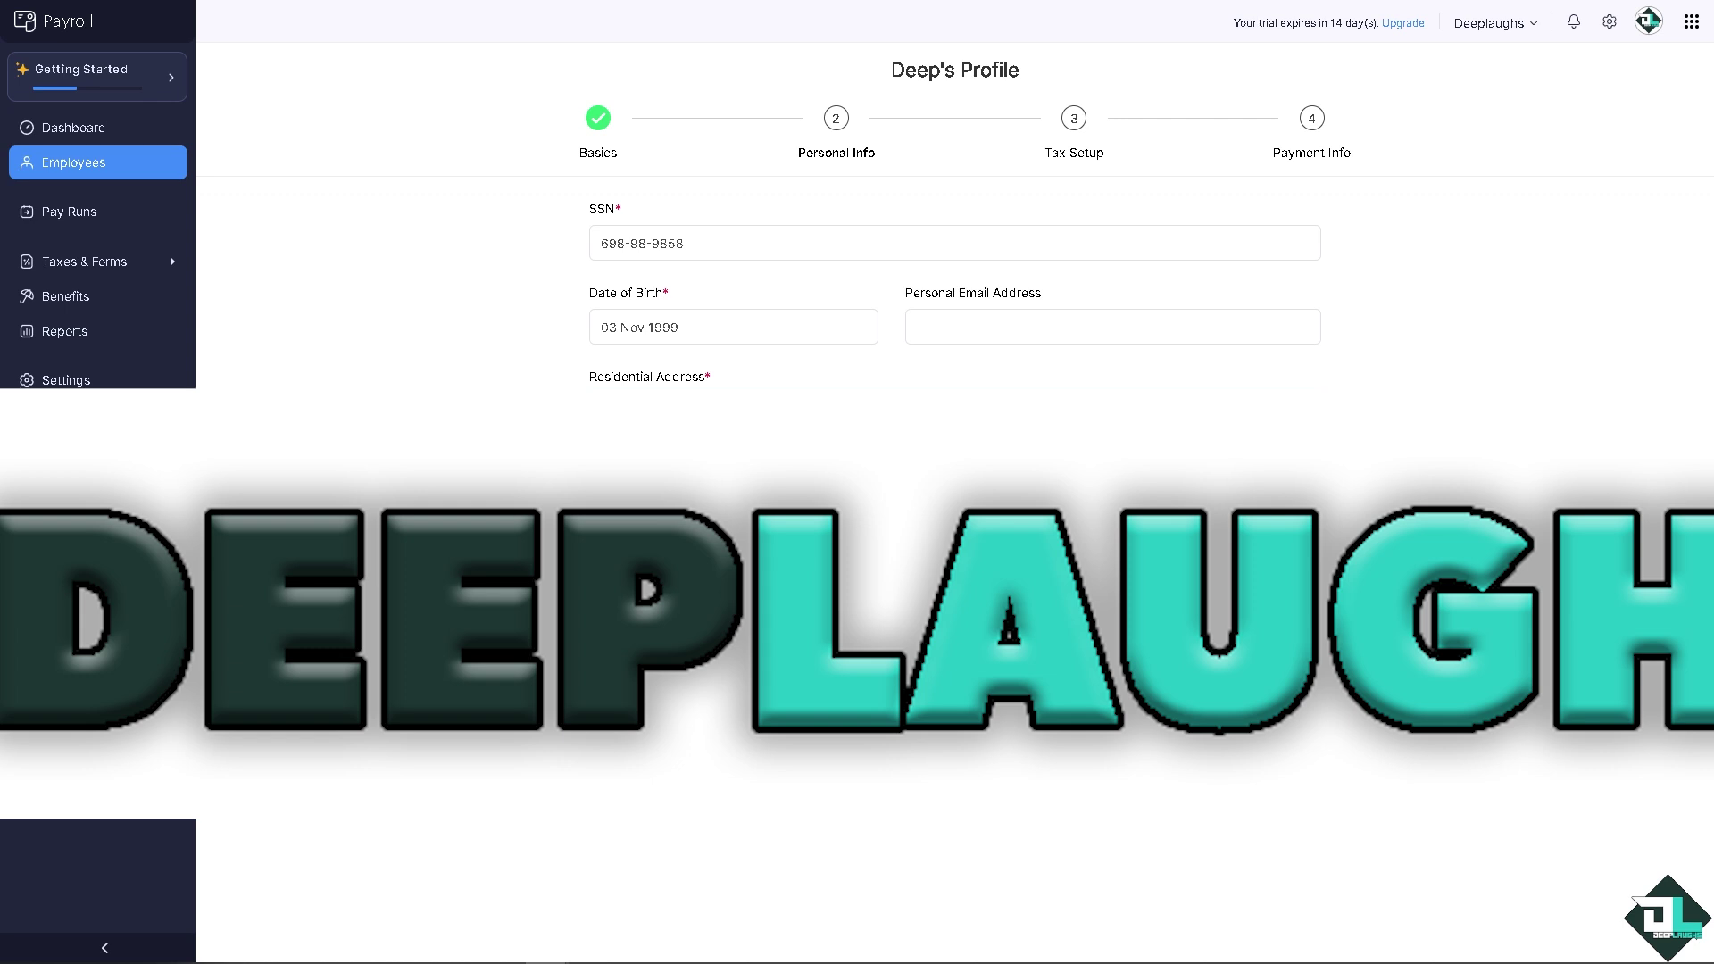
Step: Save the personal details and dismiss the Update address prompt
key("Return")
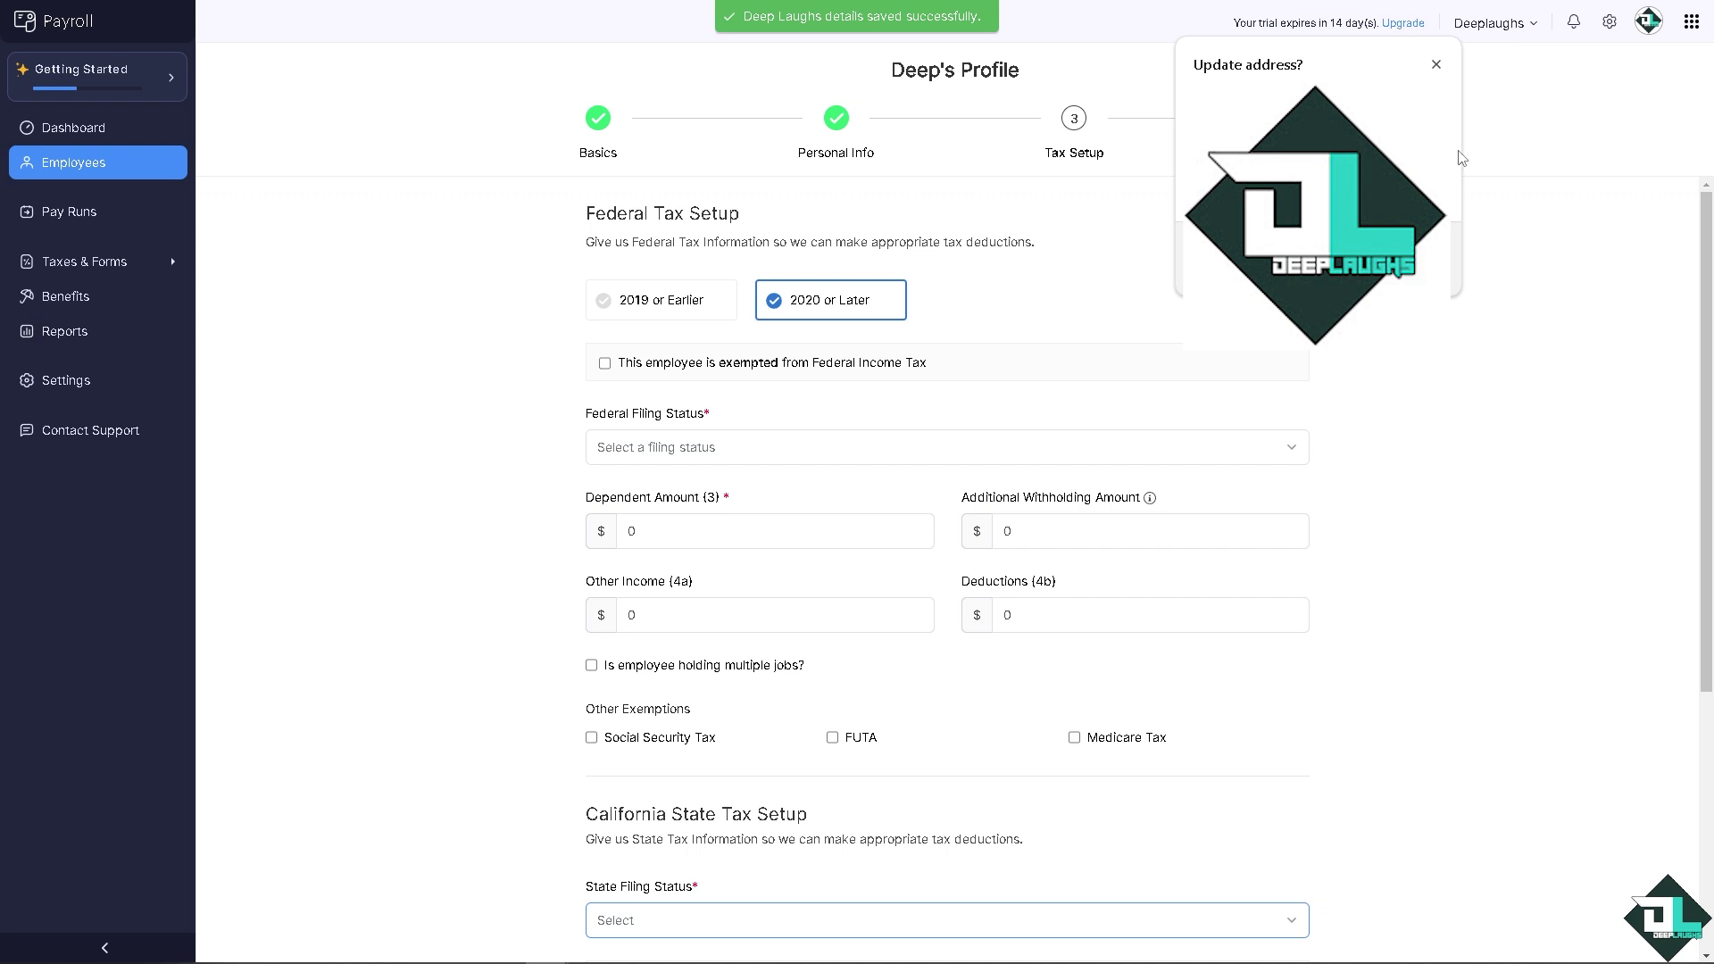
left_click(1439, 68)
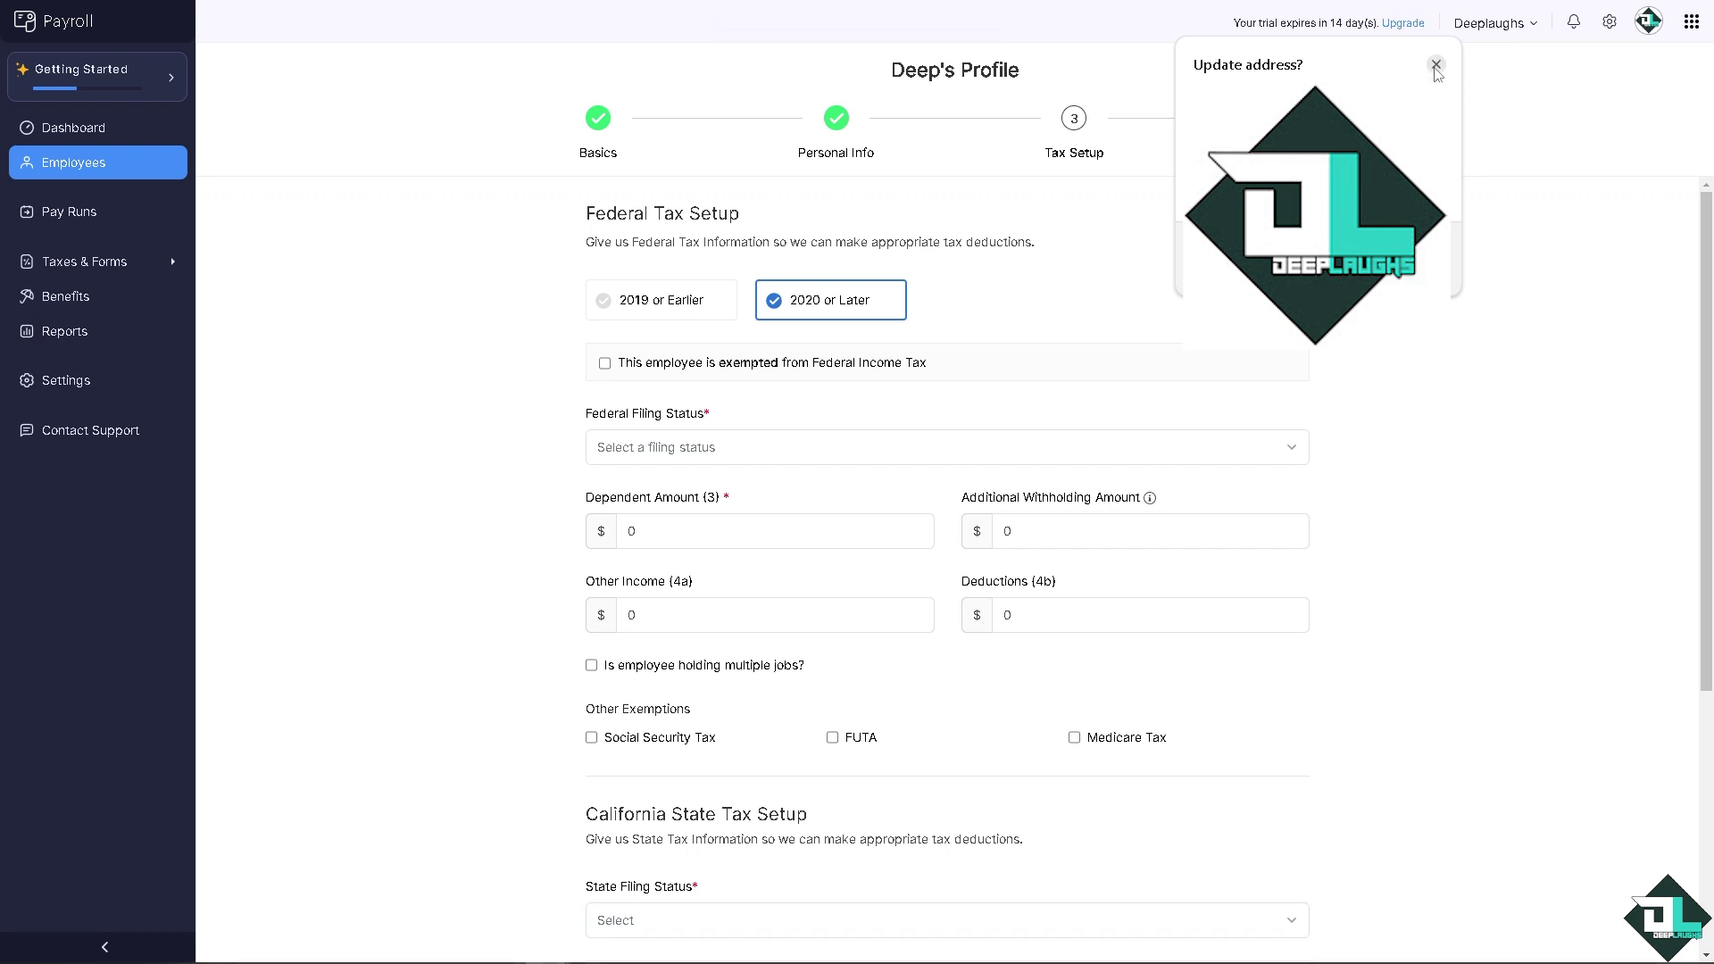
left_click(1436, 64)
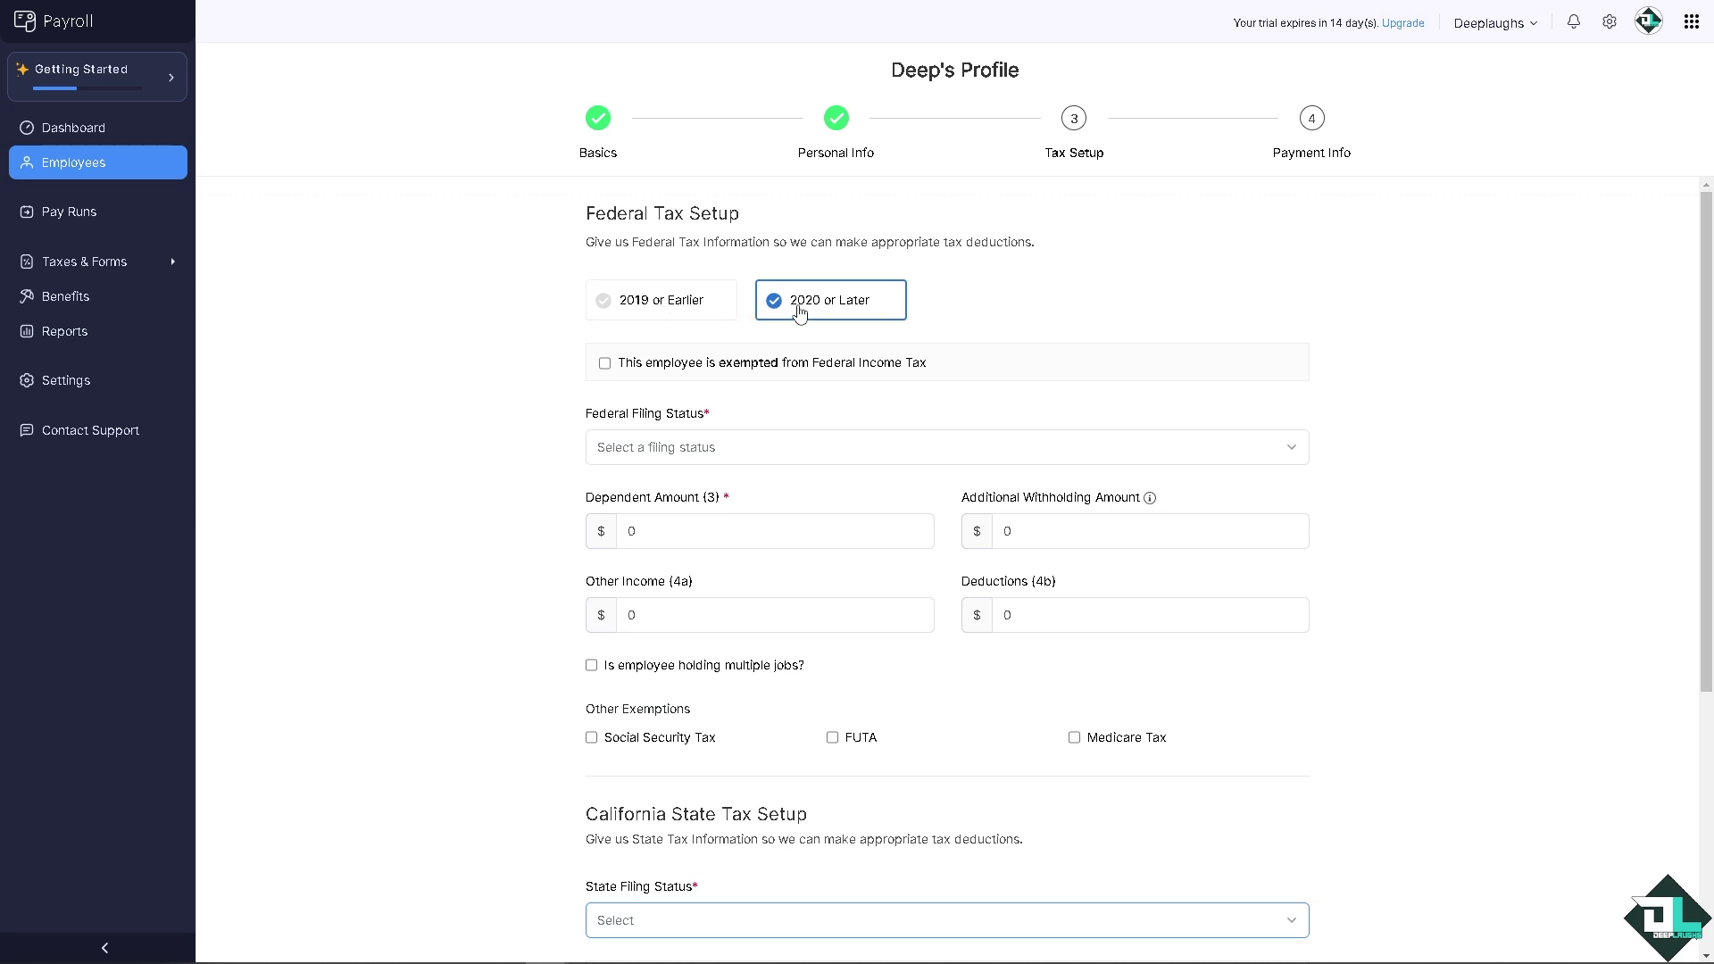
Step: Exempt the employee from federal income tax, Social Security, FUTA and Medicare, then skip tax setup
left_click(604, 363)
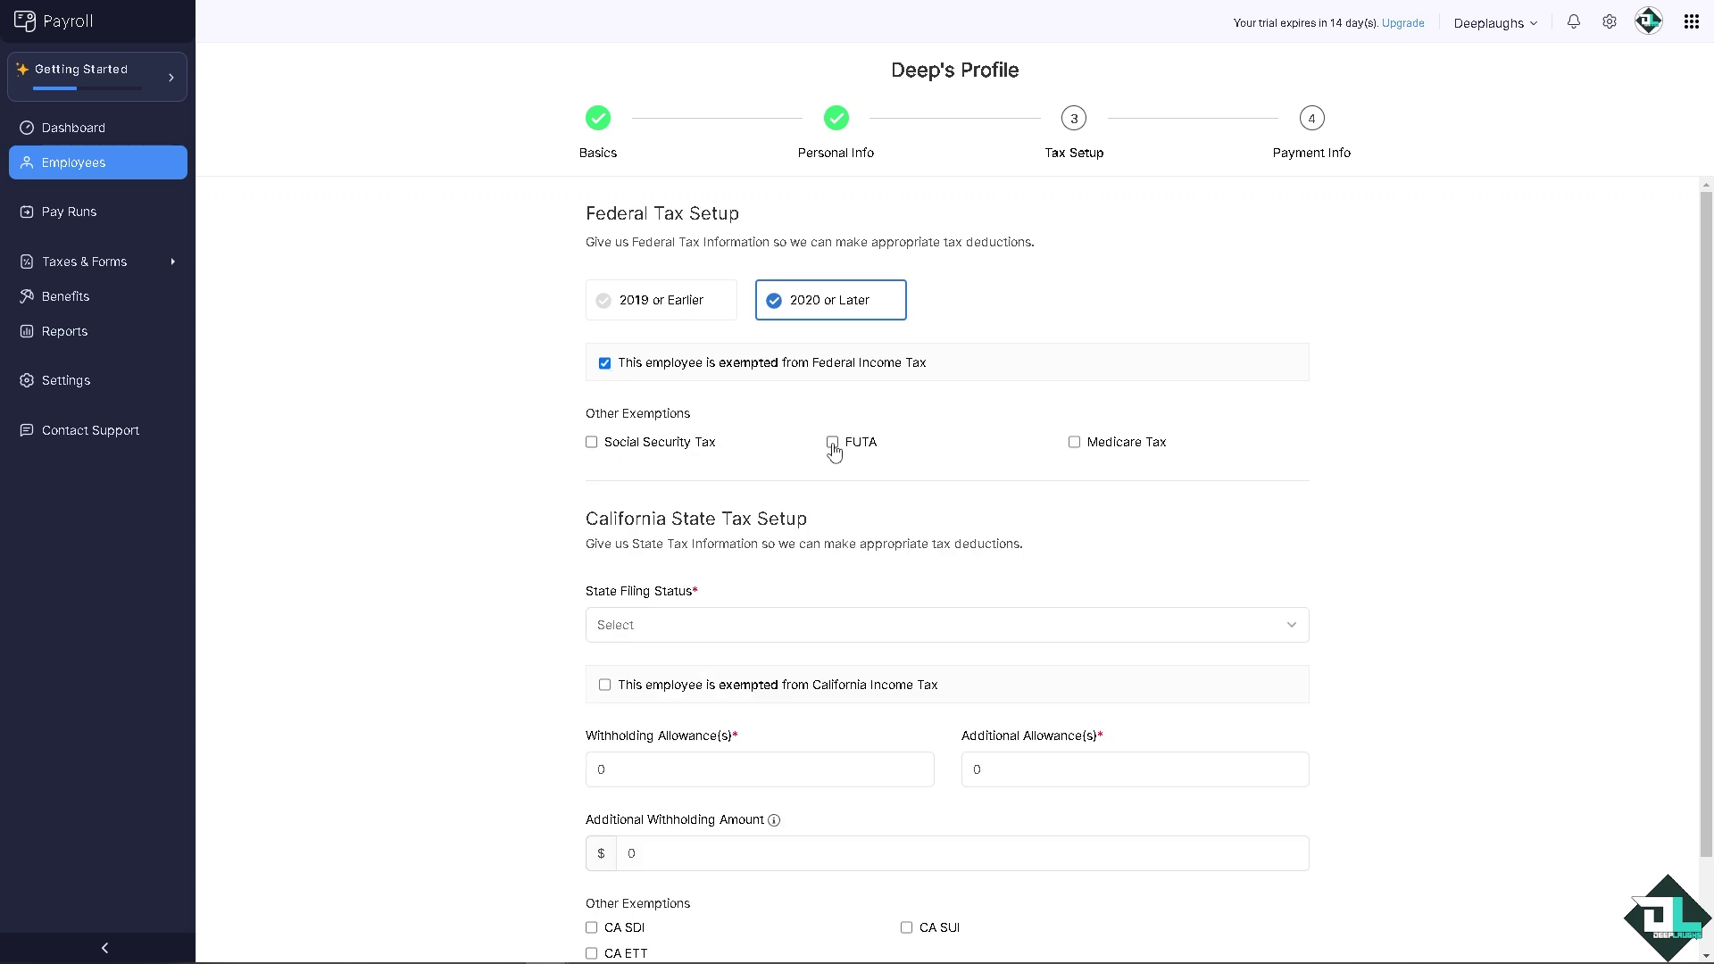
left_click(593, 447)
left_click(831, 443)
left_click(1071, 443)
scroll(573, 507, "down", 2)
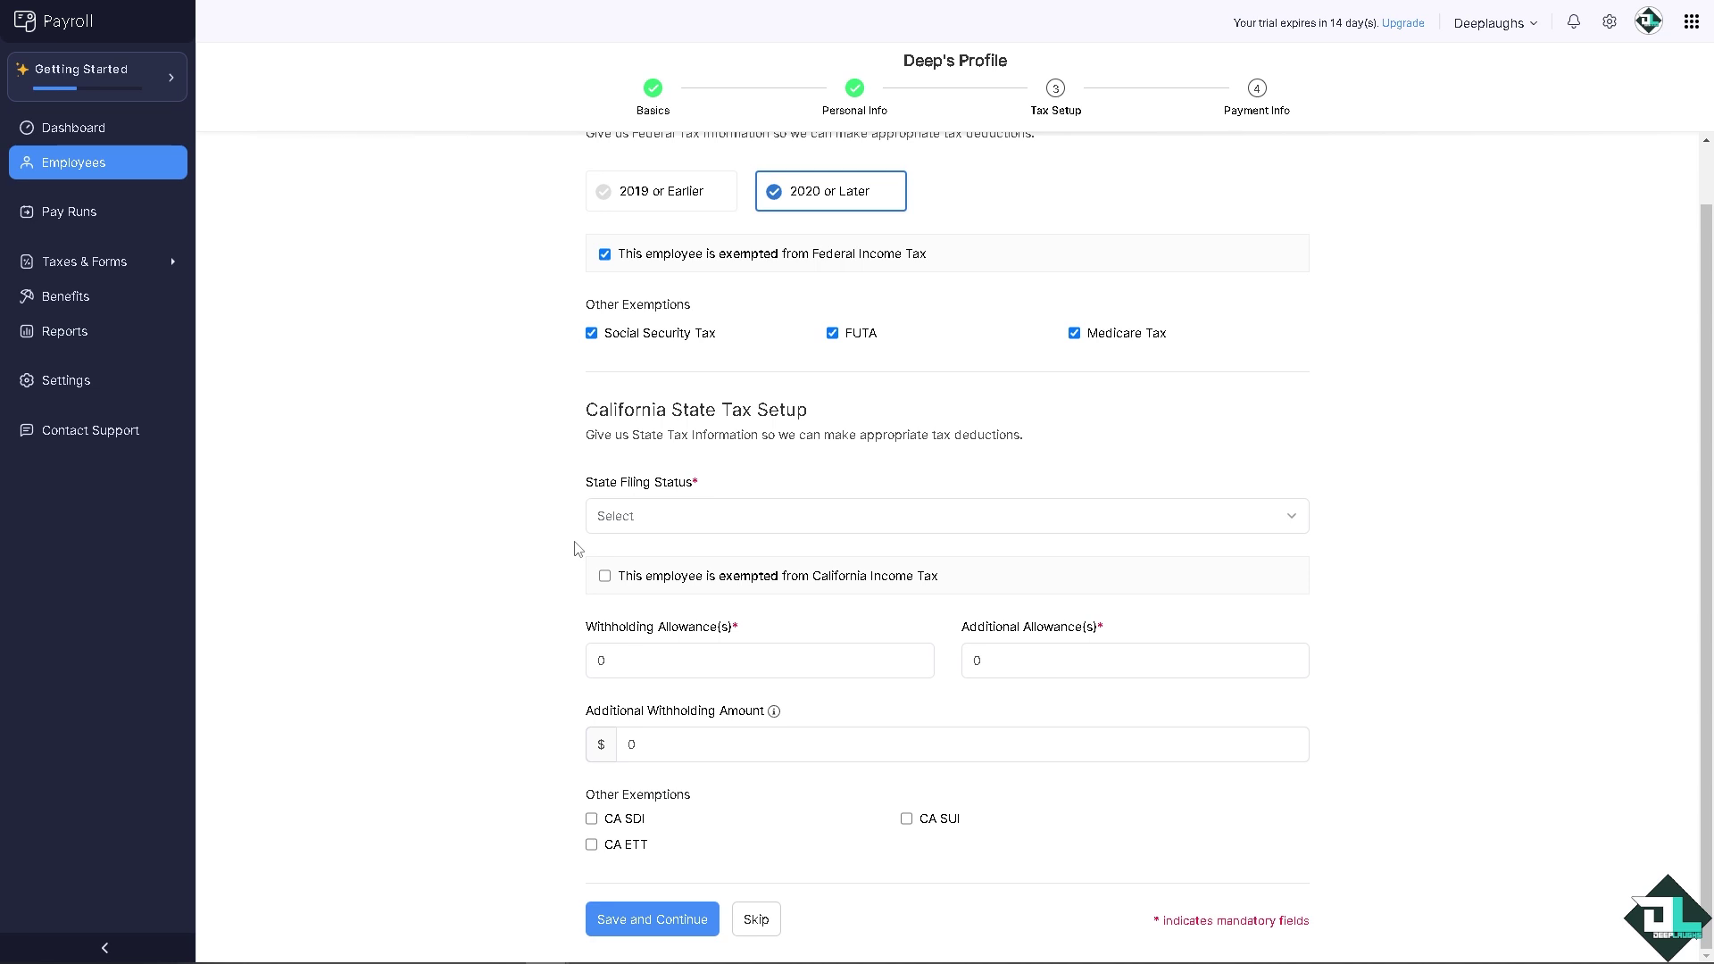
left_click(758, 922)
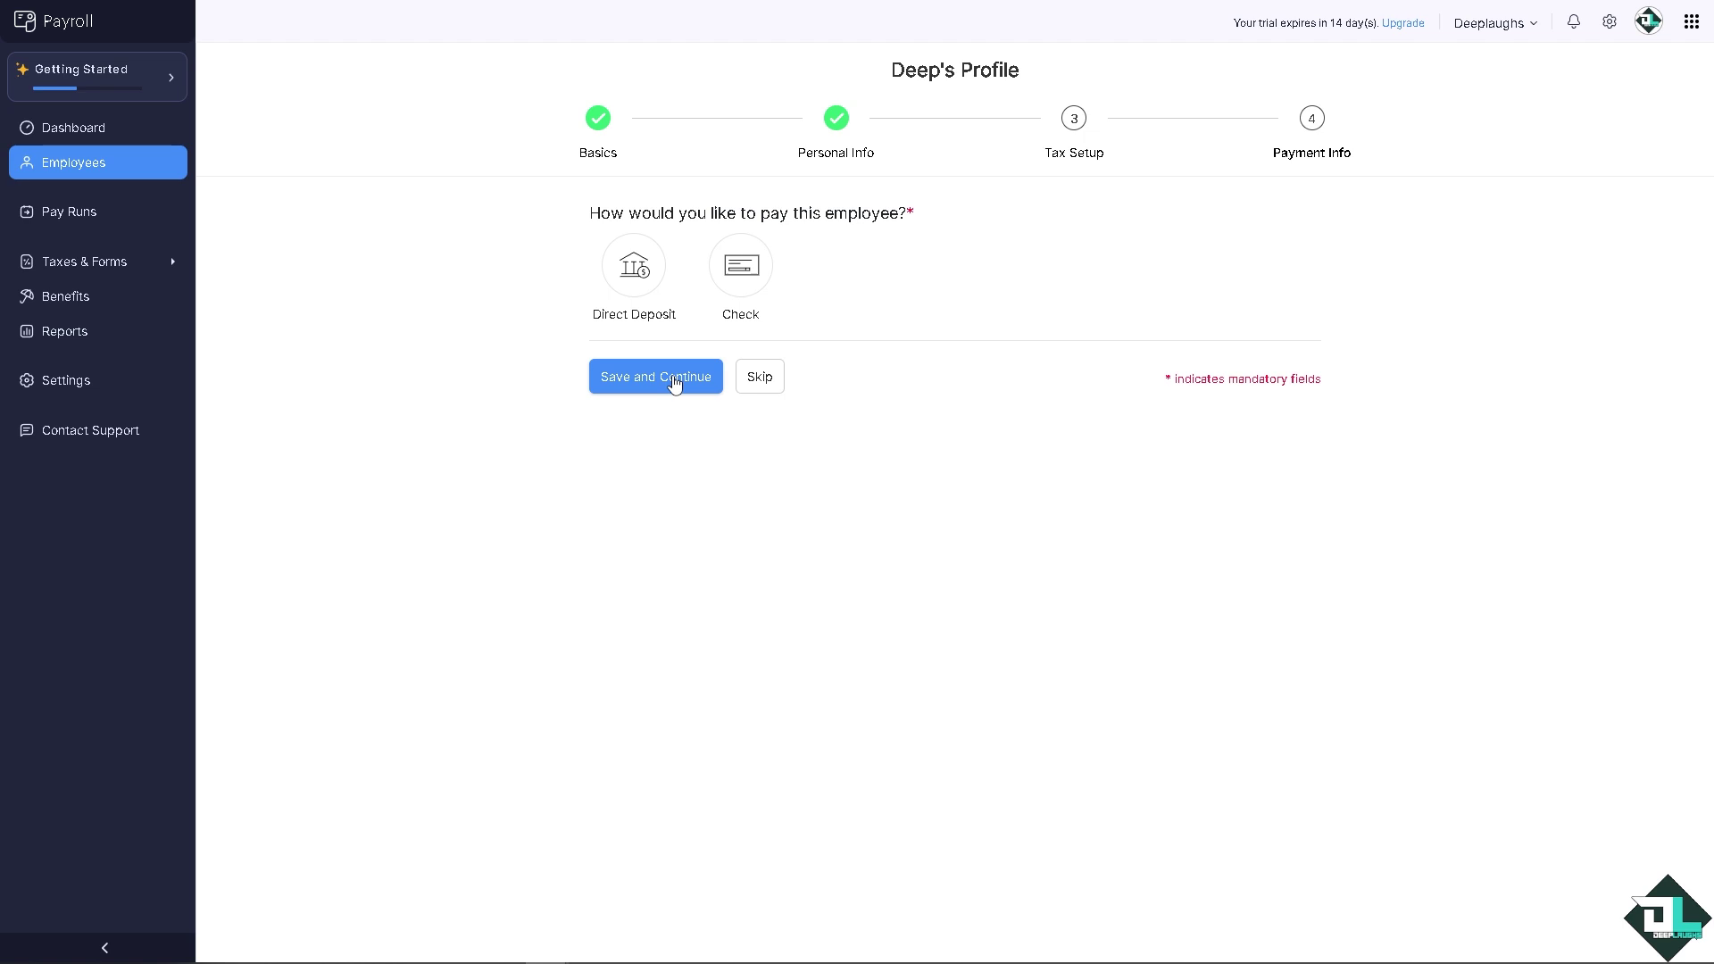
Step: Choose Check instead of Direct Deposit as the payment method and save to finish adding the employee
left_click(627, 281)
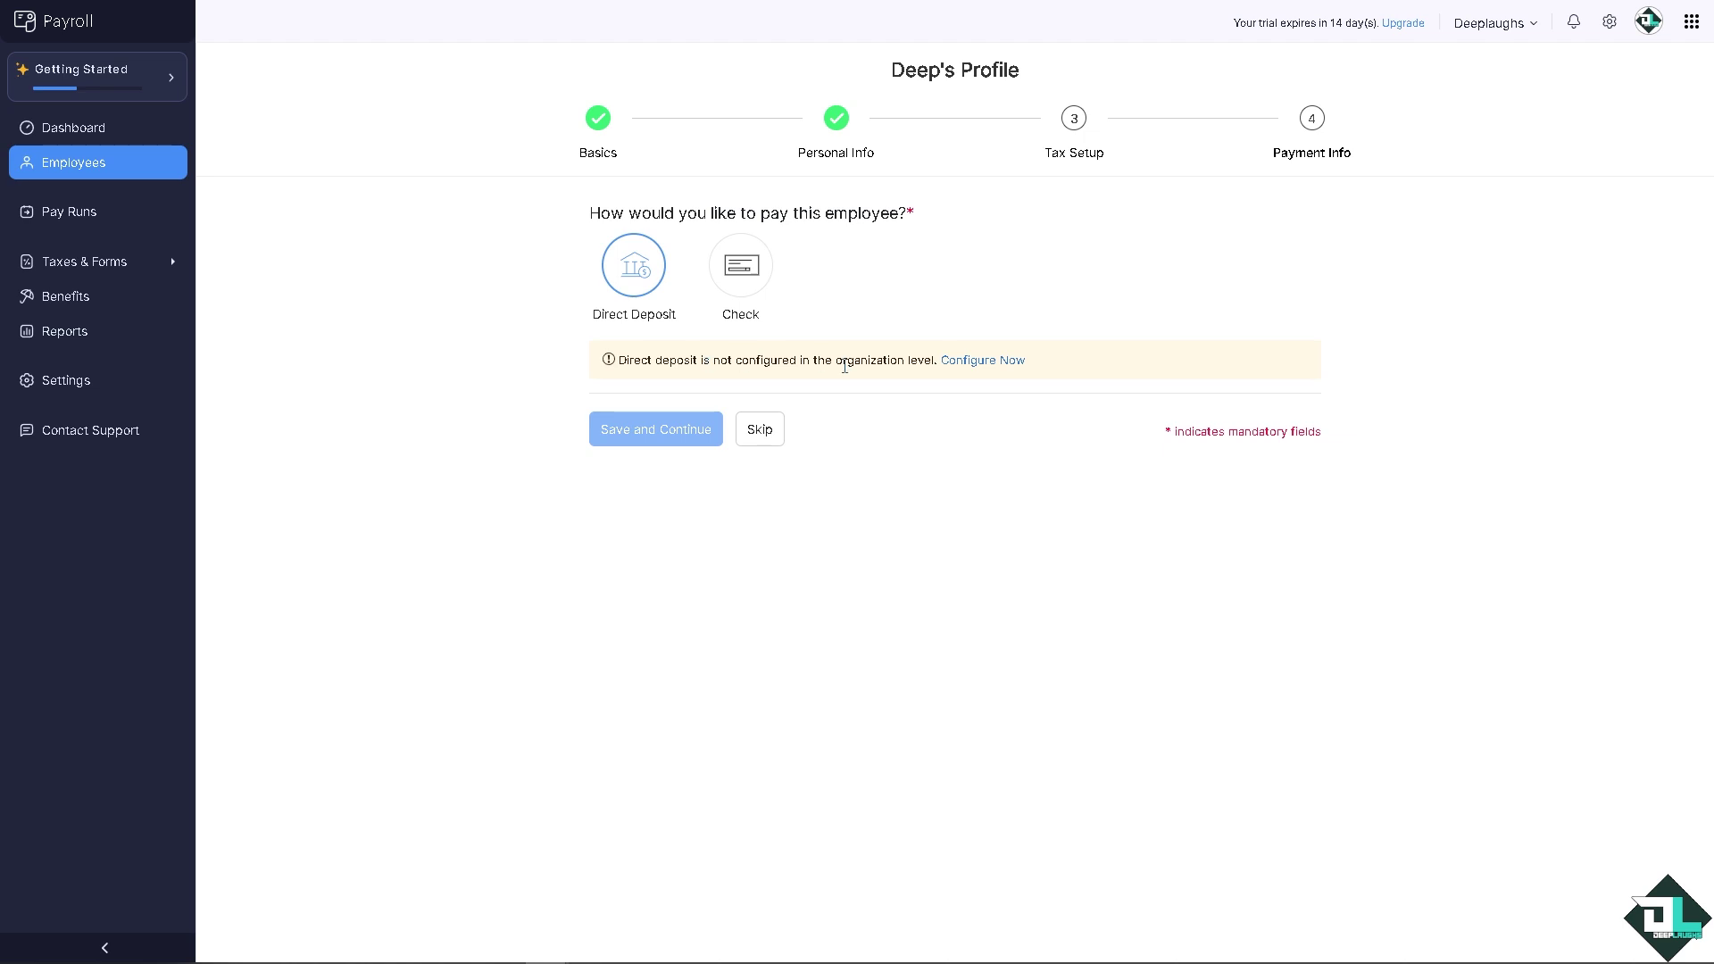
left_click(739, 268)
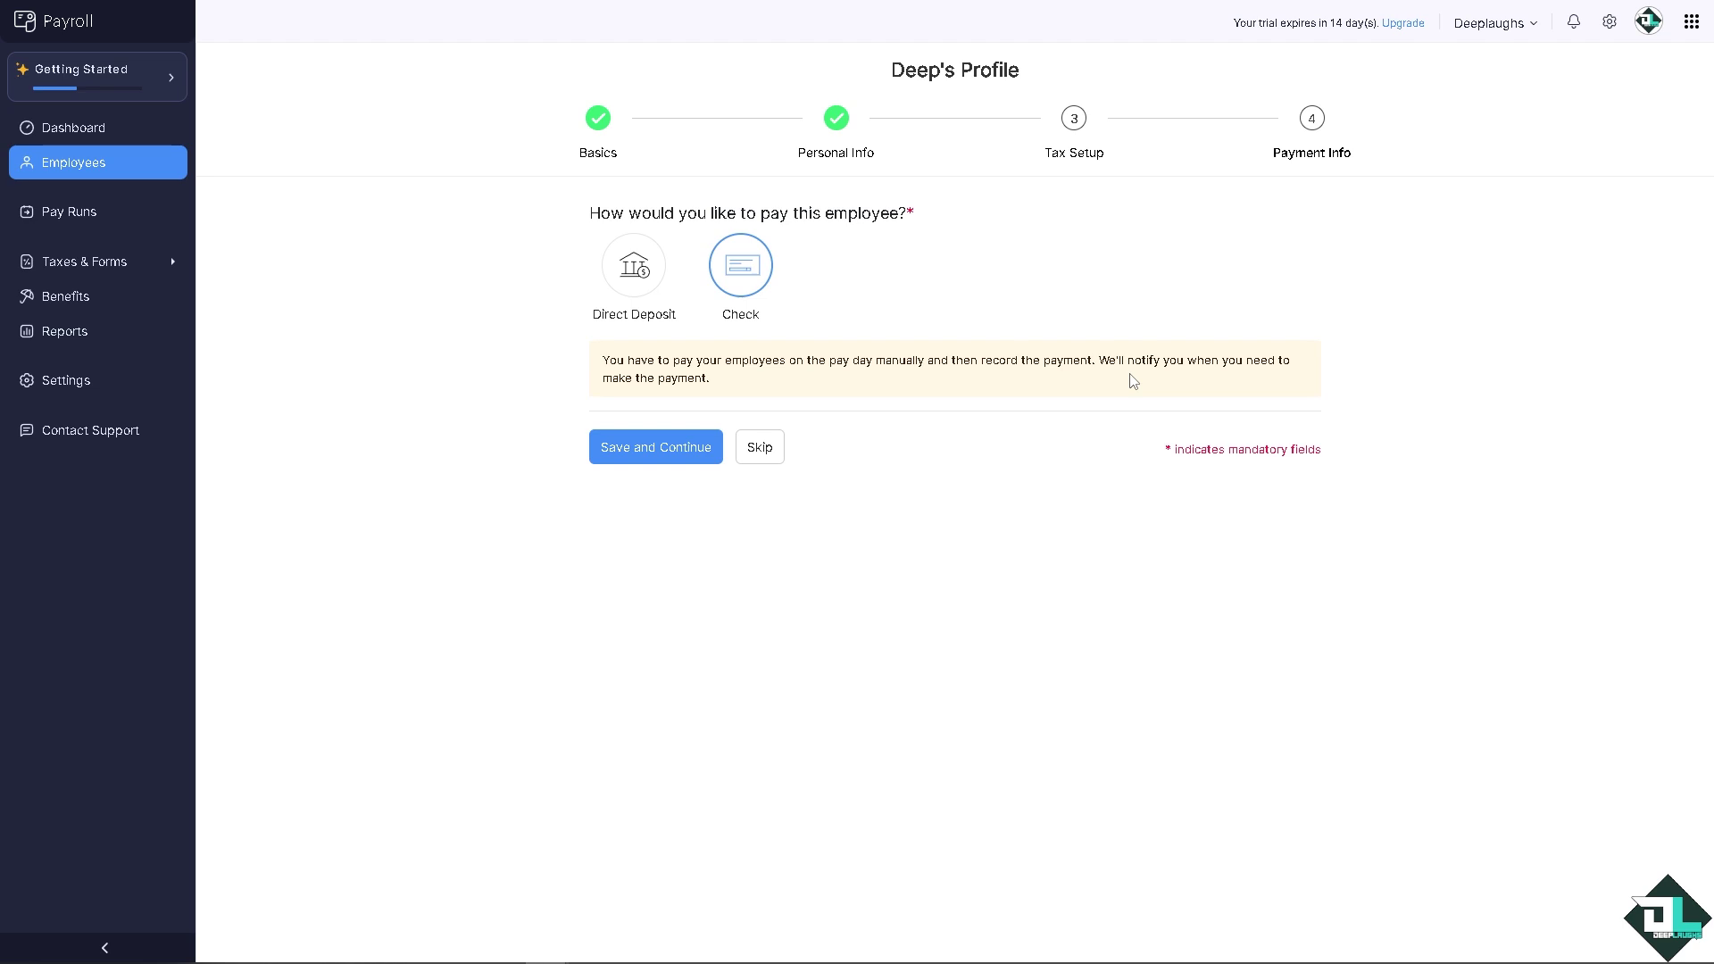
left_click(766, 451)
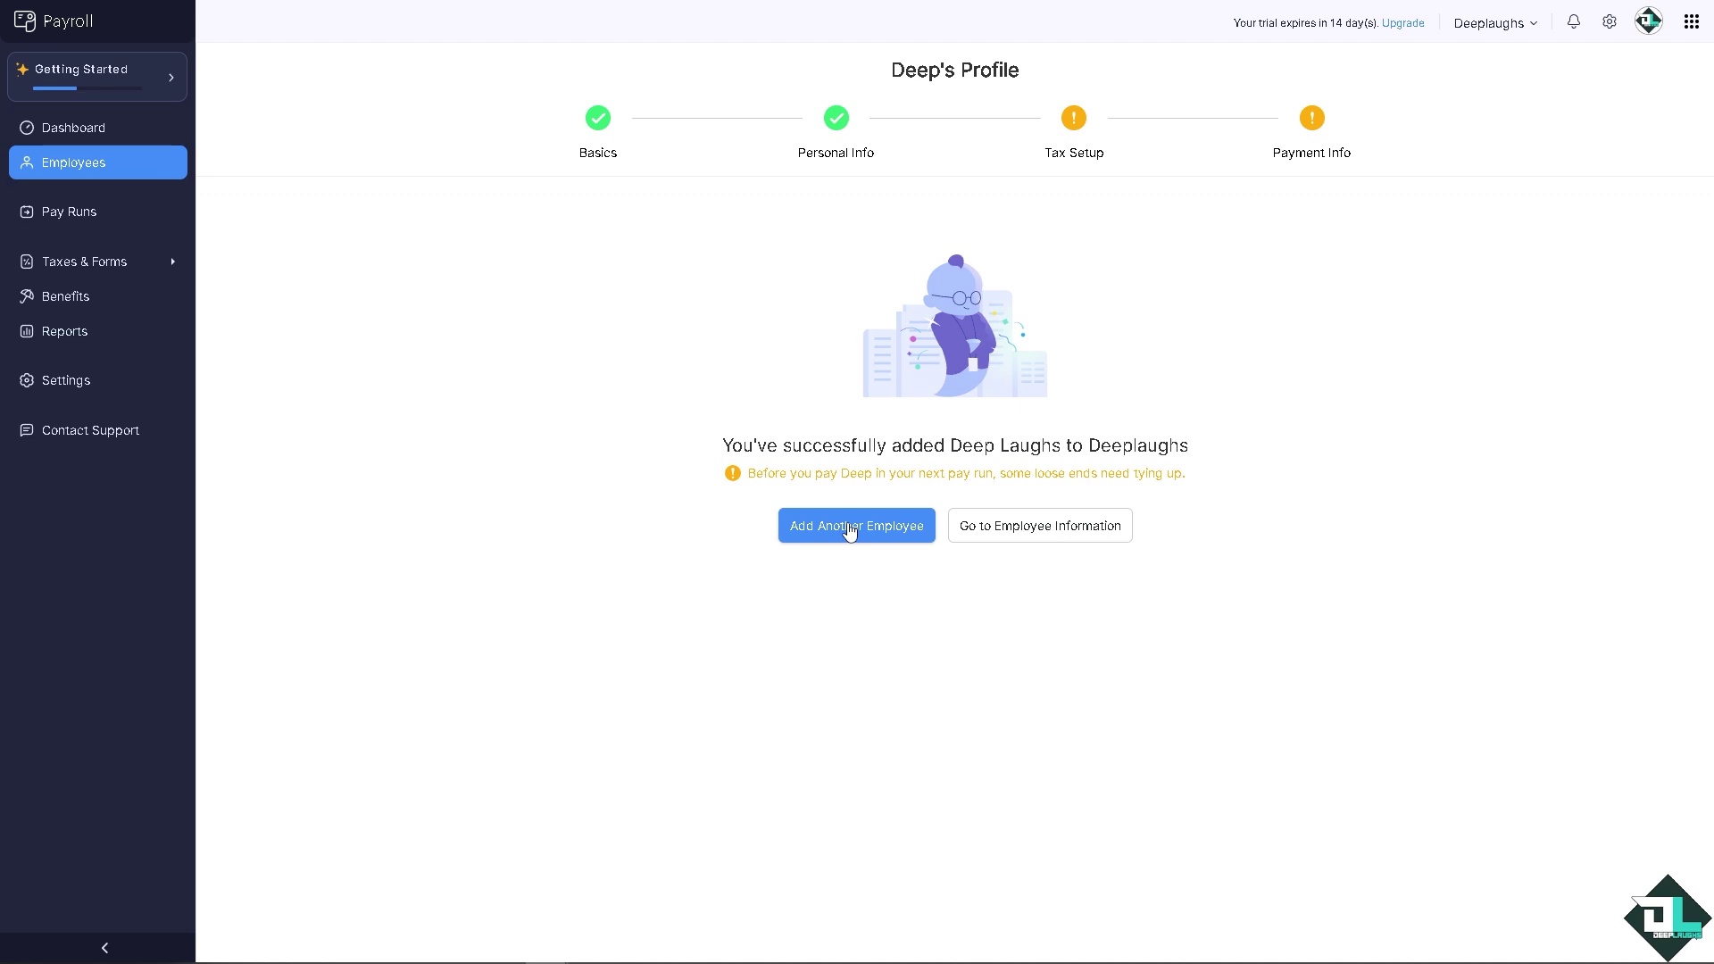
Step: Go to the new employee's Overview profile from the success page
left_click(1078, 539)
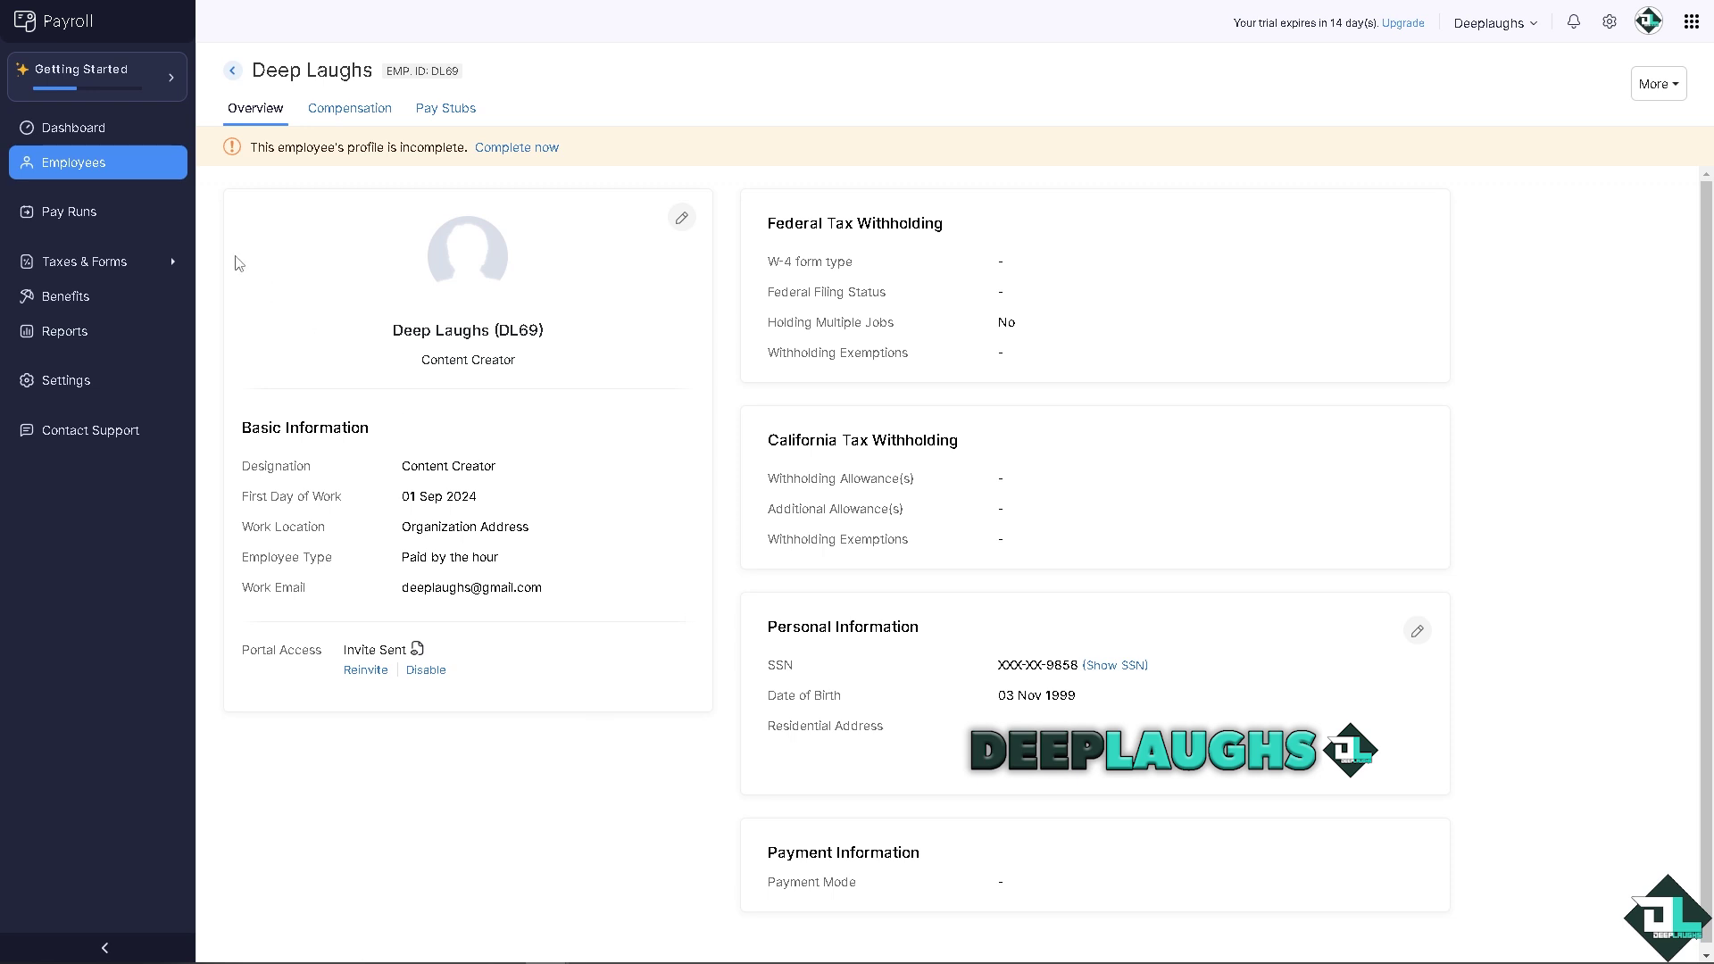
Step: Check the Active Employees list, then start a blank Add Employee form for a second employee
left_click(124, 169)
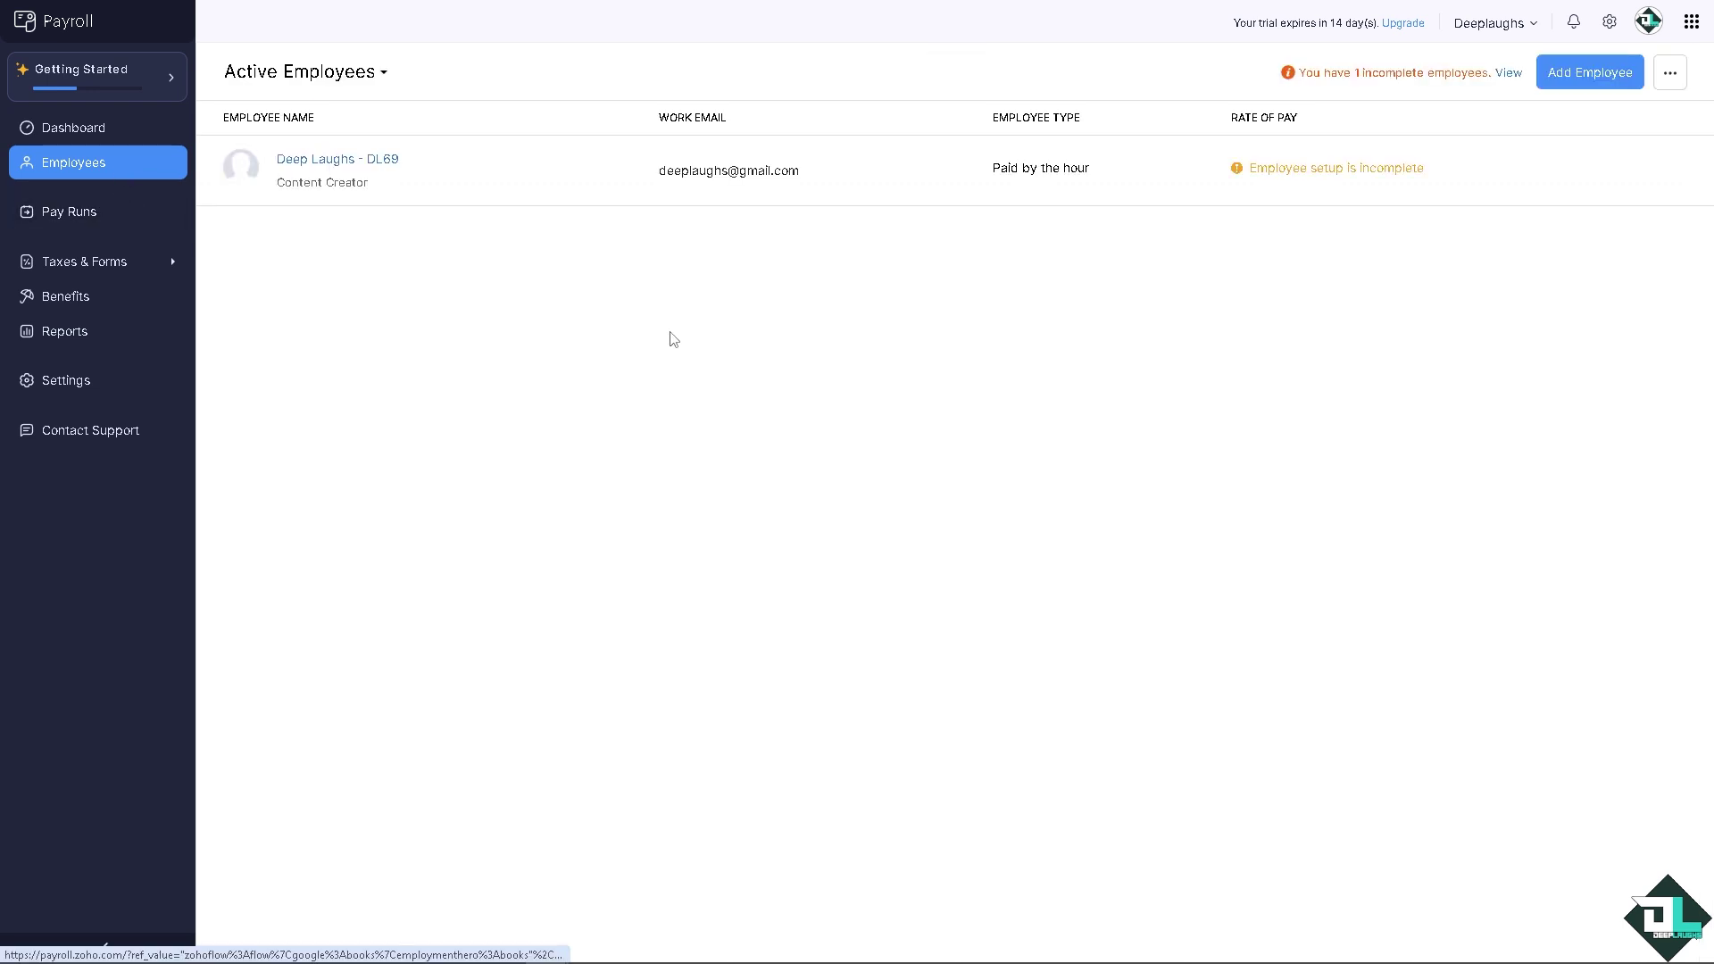
left_click(1588, 82)
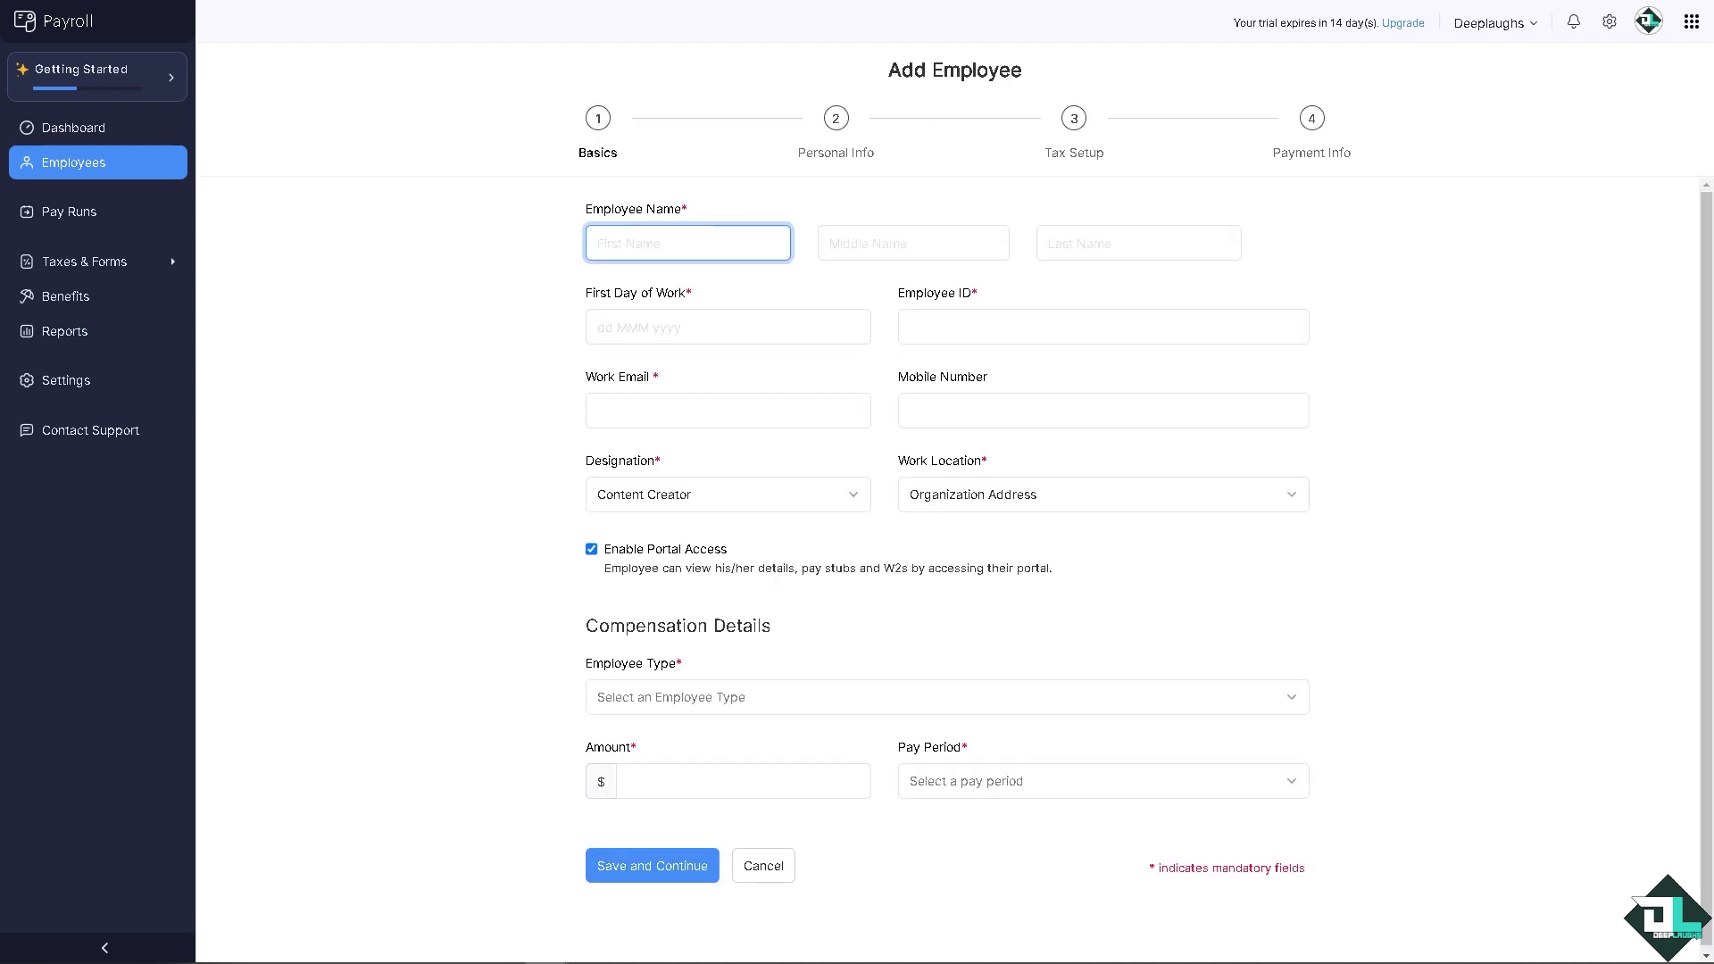
left_click(363, 361)
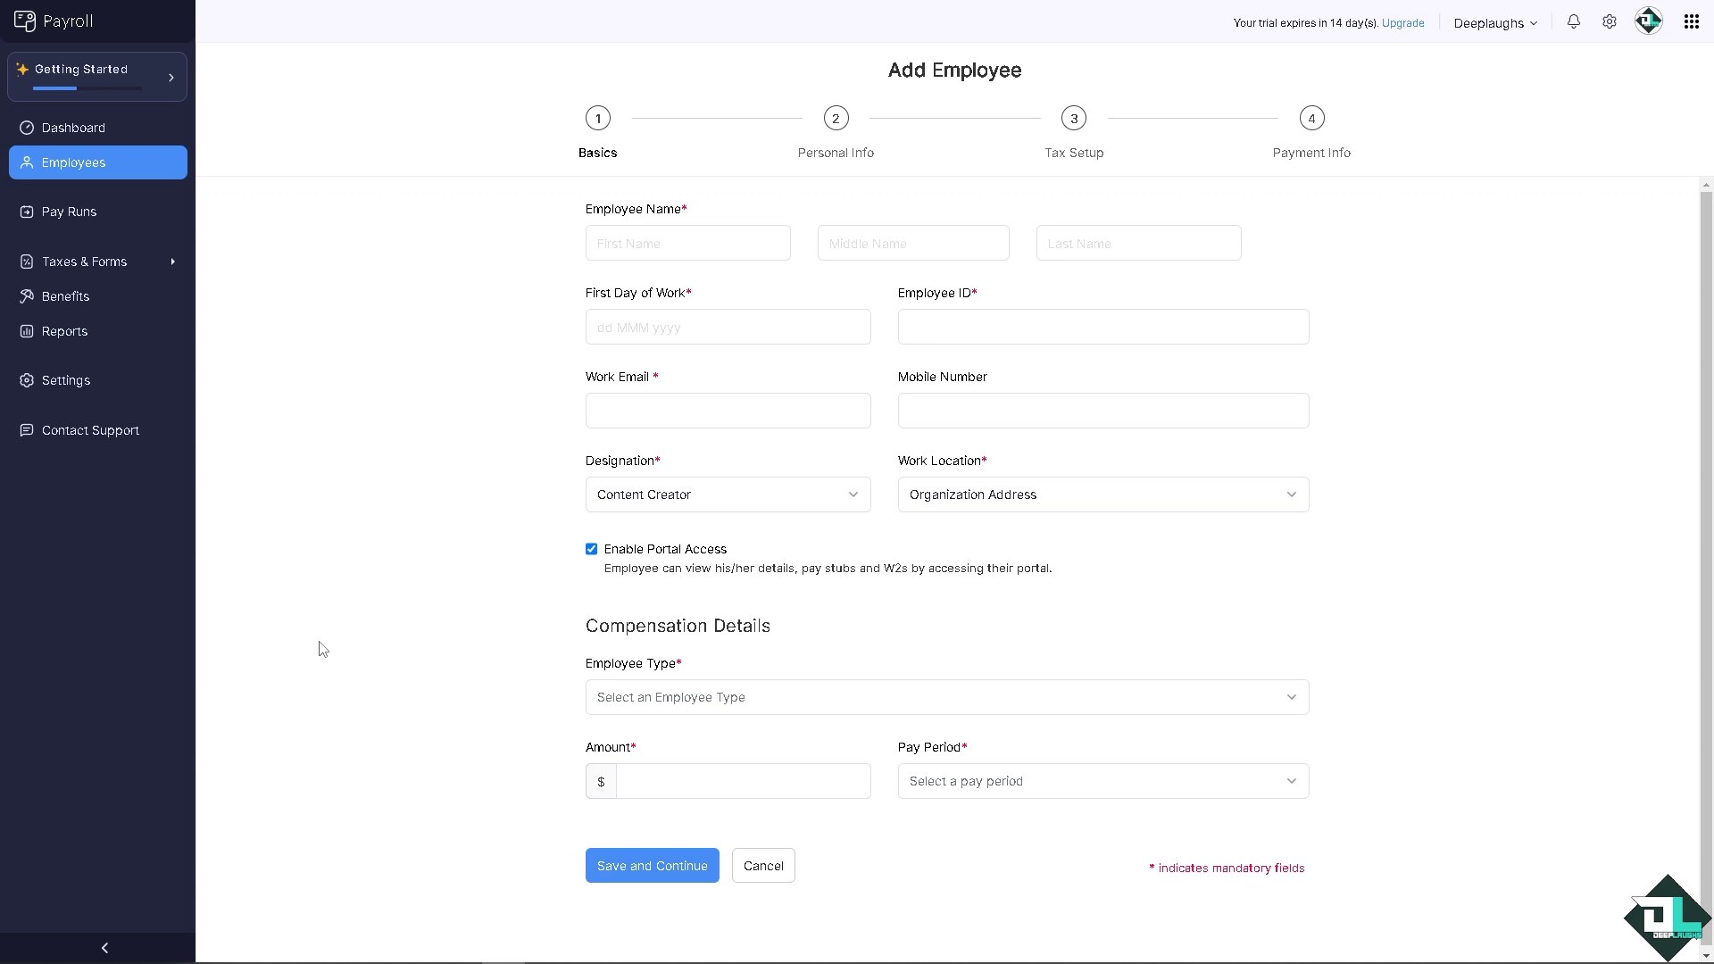